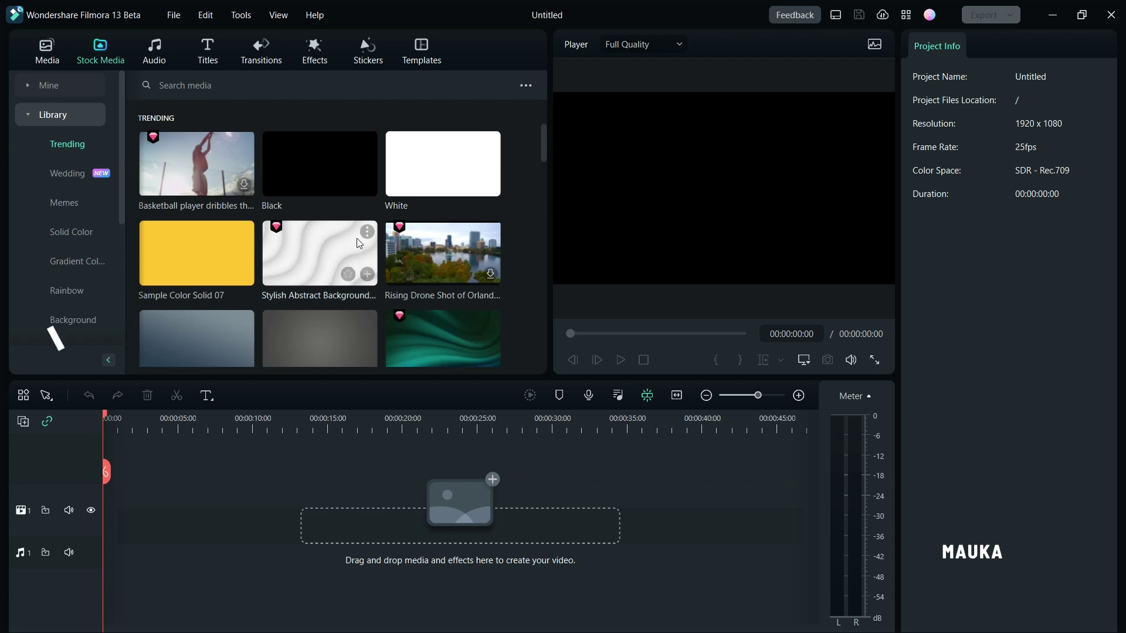
- Add three stylish abstract backgrounds and a yellow gradient from the trending stock media to the first video track
{"action": "scroll", "coordinate": [270, 250], "scroll_direction": "down", "scroll_amount": 4}
{"action": "left_click_drag", "start_coordinate": [434, 224], "coordinate": [387, 514]}
{"action": "left_click_drag", "start_coordinate": [443, 290], "coordinate": [363, 528]}
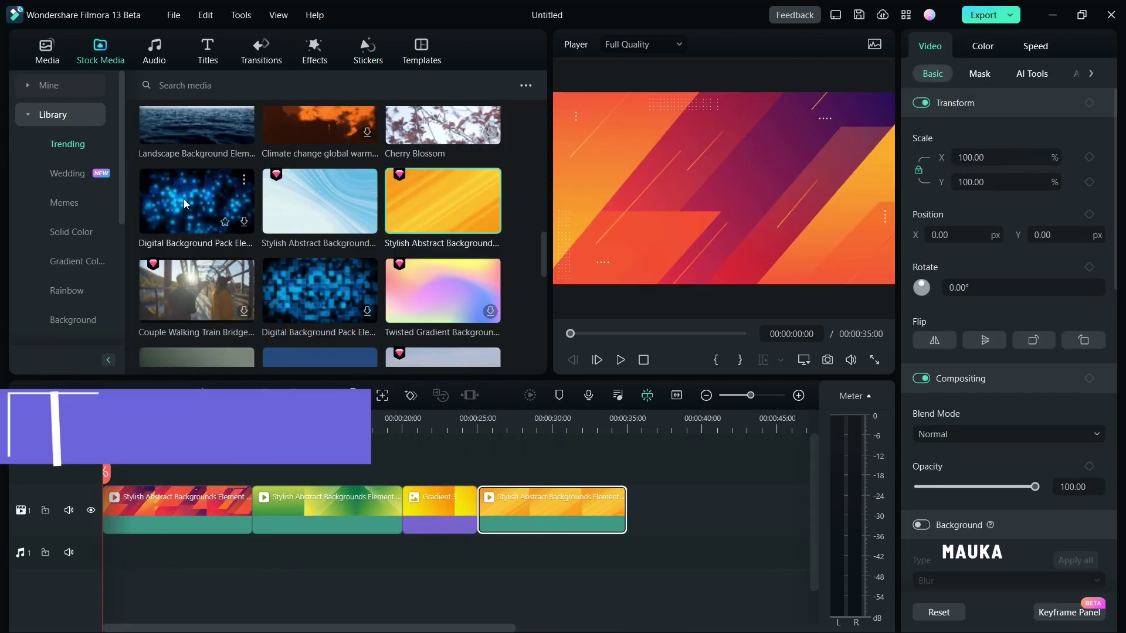
{"action": "scroll", "coordinate": [203, 250], "scroll_direction": "up", "scroll_amount": 8}
- Trim each of the four background clips to about 3.5 seconds and place them end to end
{"action": "mouse_move", "coordinate": [251, 515]}
{"action": "left_mouse_down"}
{"action": "mouse_move", "coordinate": [213, 519]}
{"action": "mouse_move", "coordinate": [252, 526]}
{"action": "mouse_move", "coordinate": [237, 531]}
{"action": "left_mouse_up"}
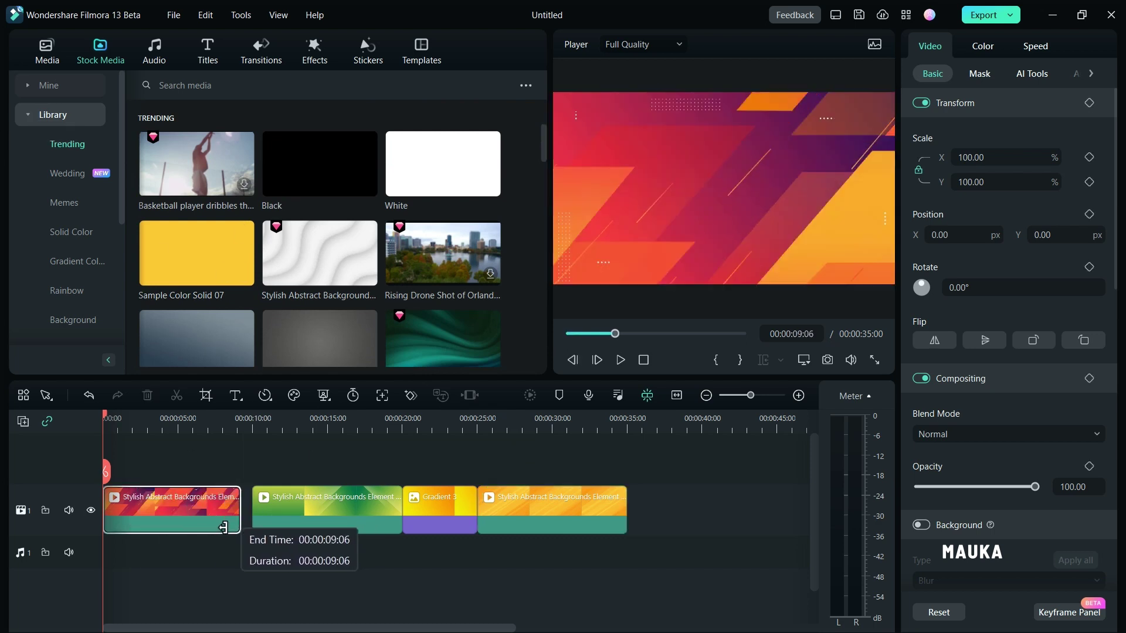
{"action": "left_click_drag", "start_coordinate": [280, 520], "coordinate": [260, 520]}
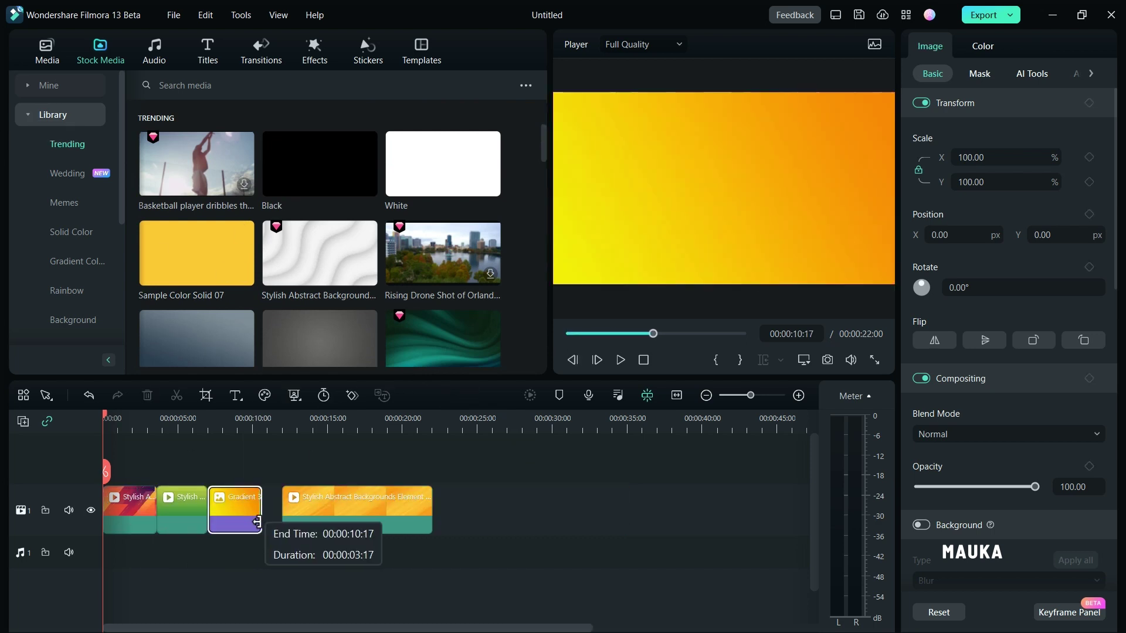
{"action": "left_click_drag", "start_coordinate": [411, 520], "coordinate": [313, 519]}
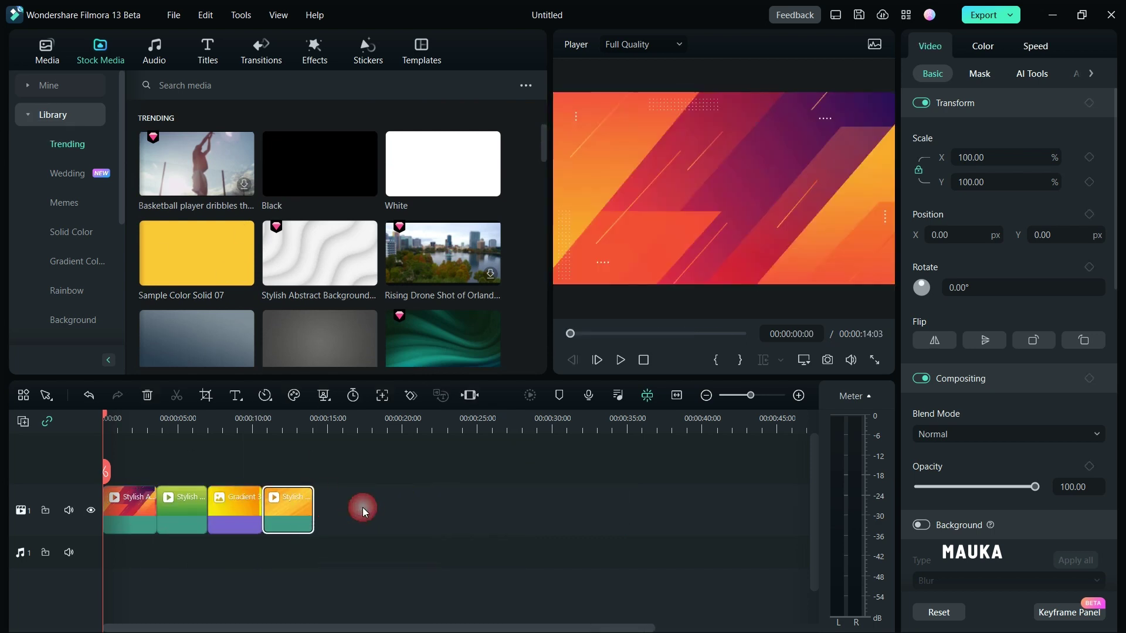
- Group all four background clips and test moving them as one unit
{"action": "left_click_drag", "start_coordinate": [386, 471], "coordinate": [120, 572]}
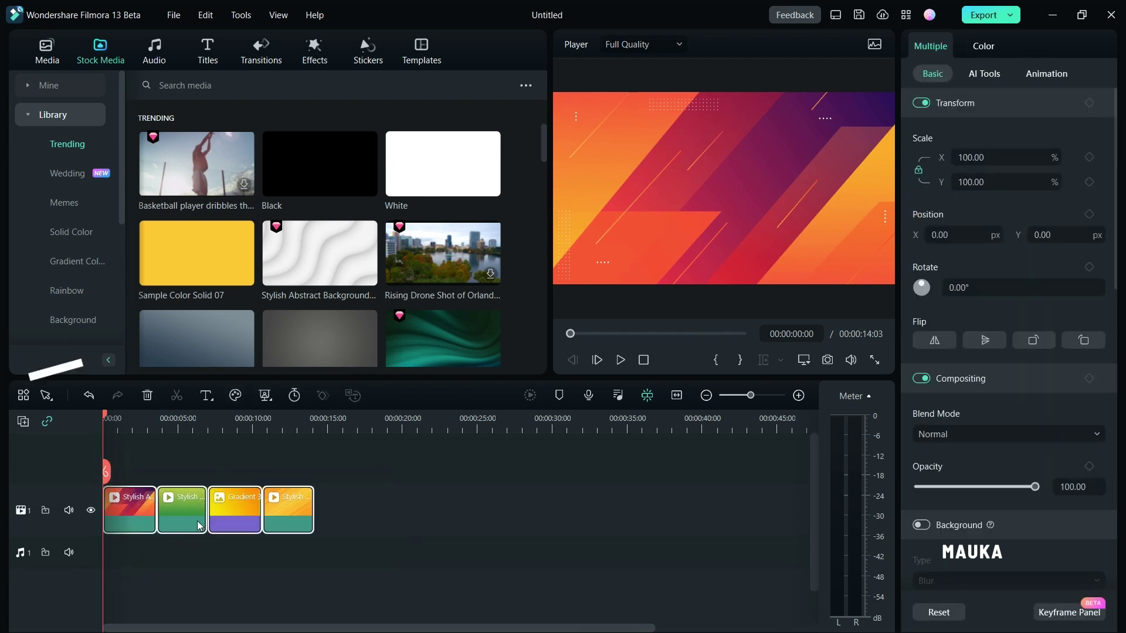
{"action": "right_click", "coordinate": [199, 519]}
{"action": "left_click", "coordinate": [336, 527]}
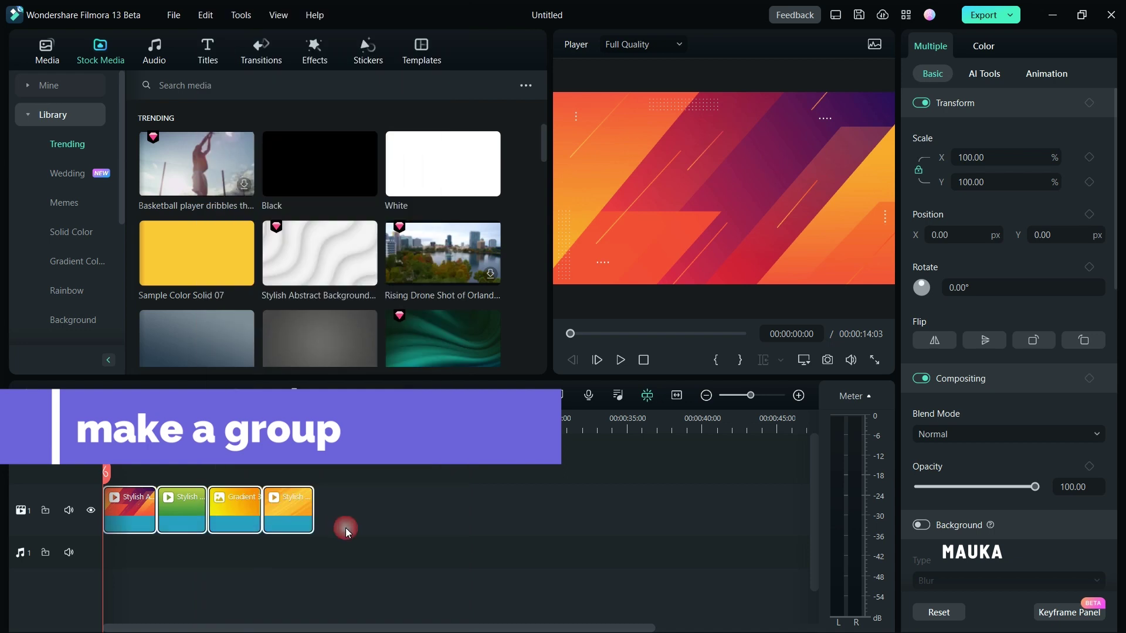
{"action": "left_click_drag", "start_coordinate": [244, 512], "coordinate": [56, 514]}
- Try to ungroup the four background clips on the timeline
{"action": "right_click", "coordinate": [283, 510]}
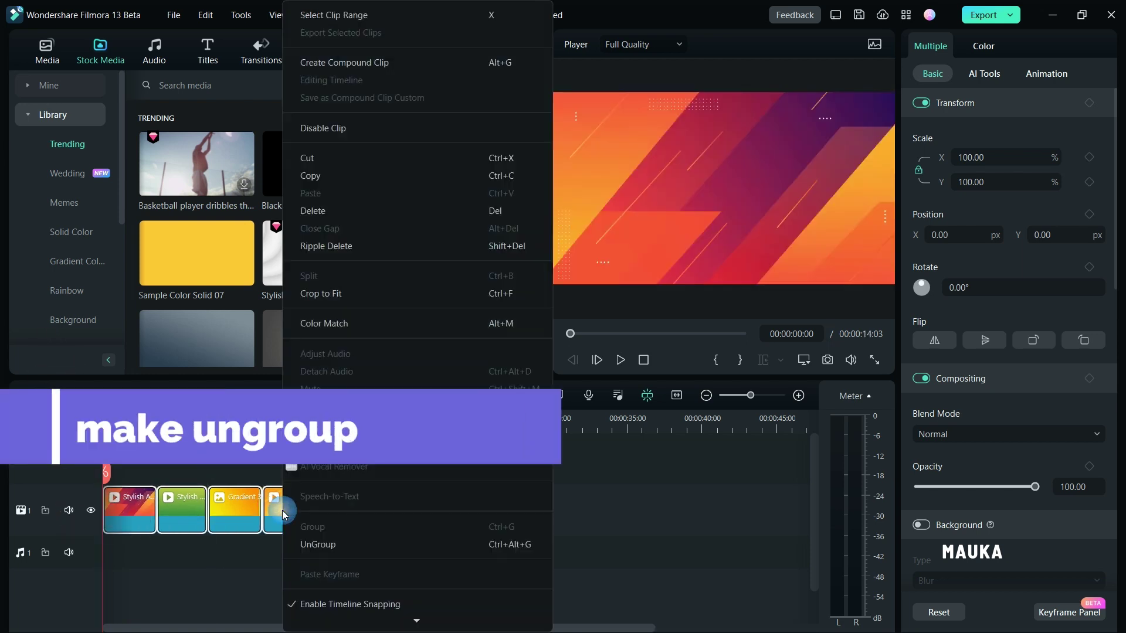
{"action": "left_click", "coordinate": [308, 543]}
{"action": "left_click", "coordinate": [355, 546]}
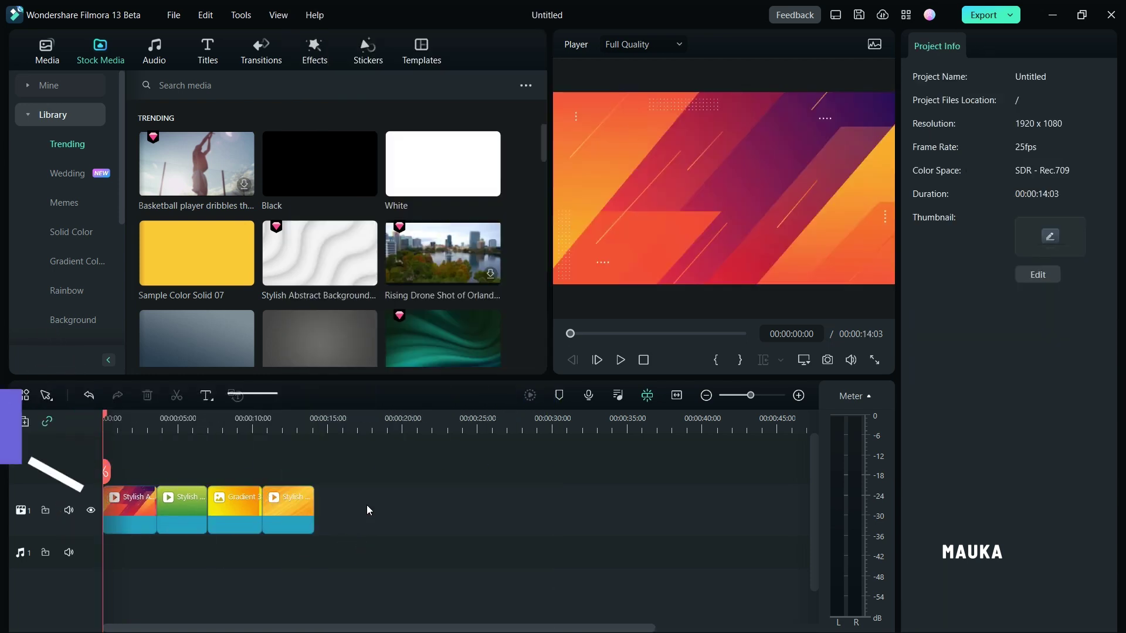
{"action": "left_click_drag", "start_coordinate": [375, 523], "coordinate": [116, 568]}
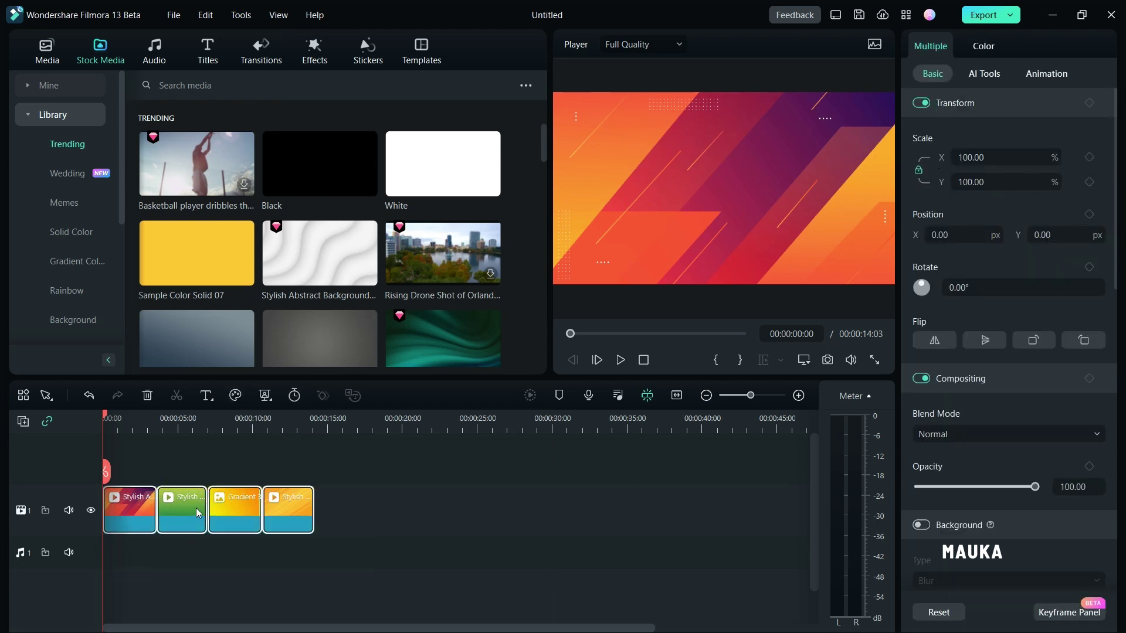
{"action": "right_click", "coordinate": [177, 510]}
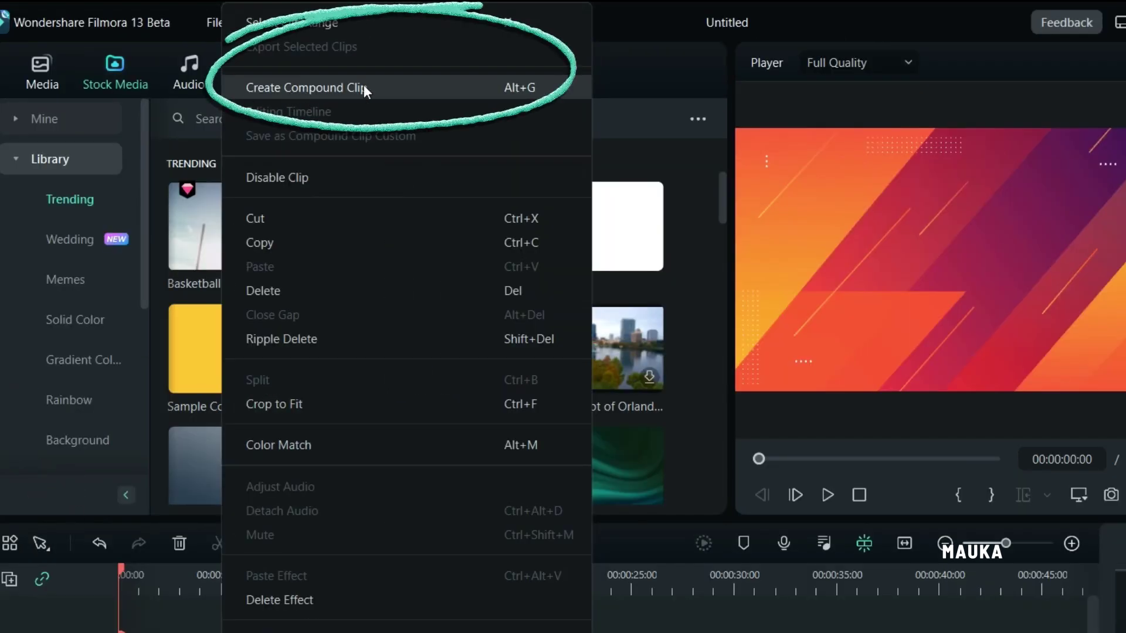
{"action": "left_click", "coordinate": [364, 87]}
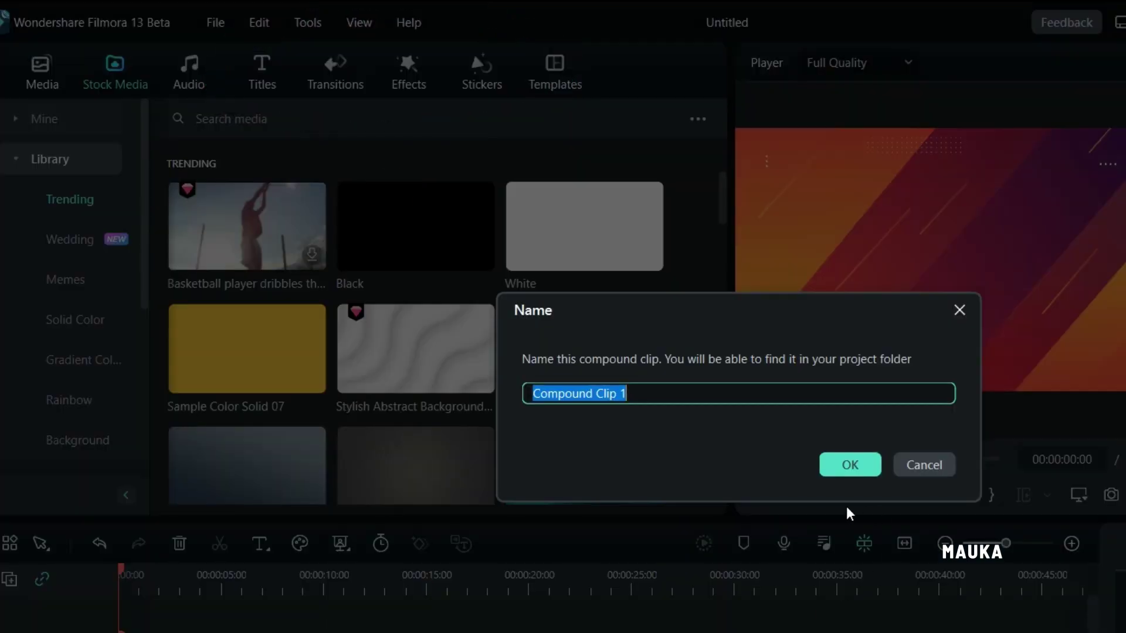
{"action": "left_click", "coordinate": [928, 469]}
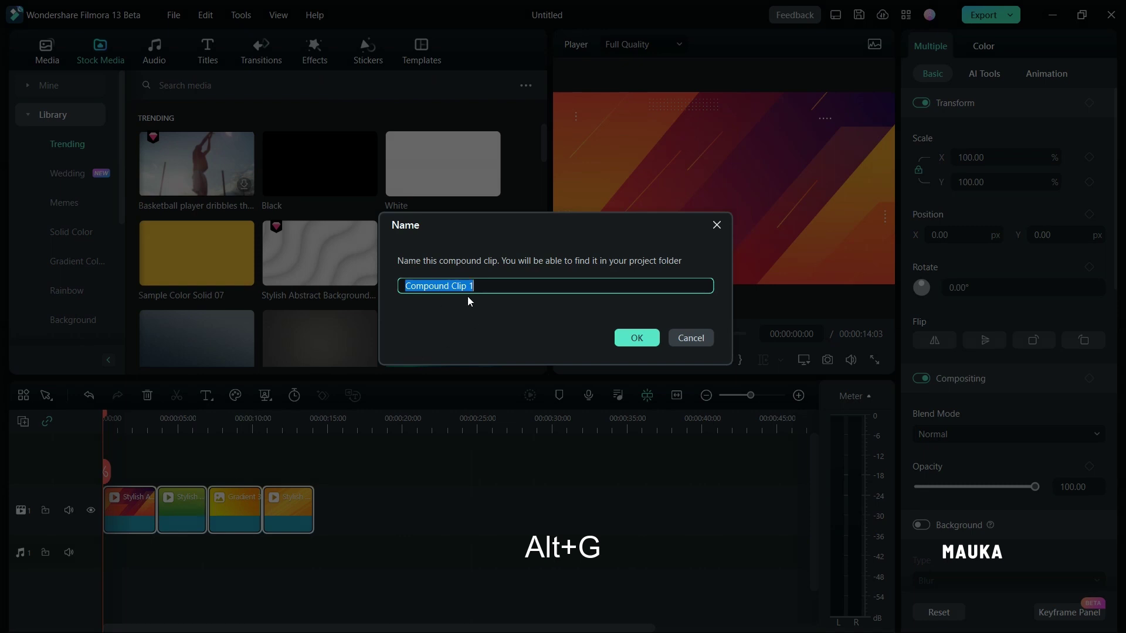
- Create the compound clip from the four selected clips with the name Compound Clip 1
{"action": "left_click", "coordinate": [486, 289]}
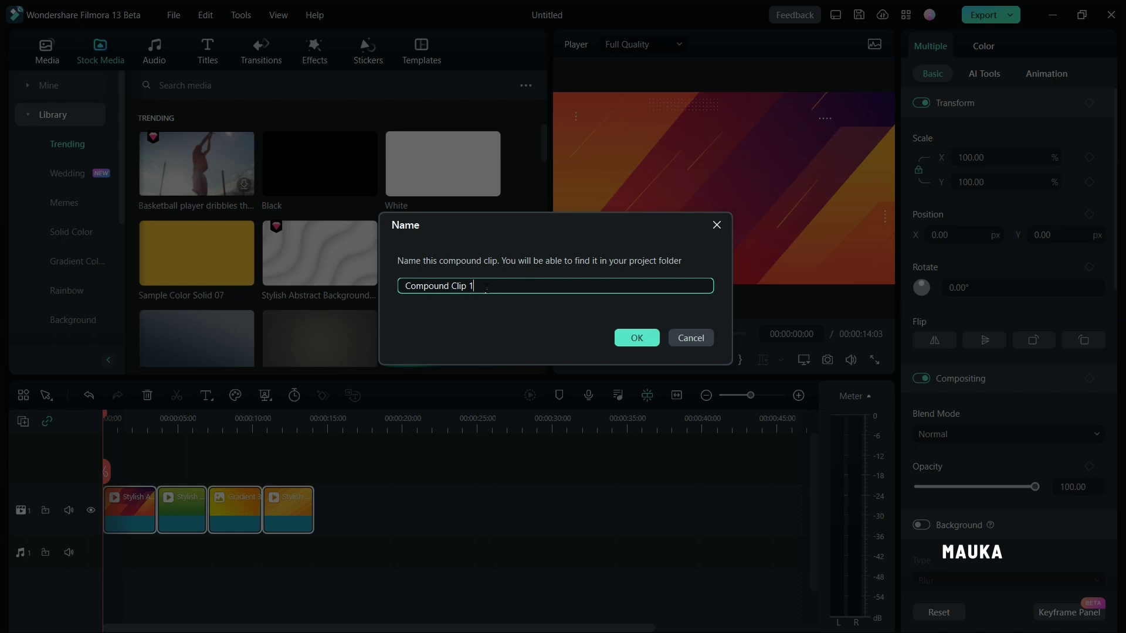
{"action": "left_click", "coordinate": [636, 338]}
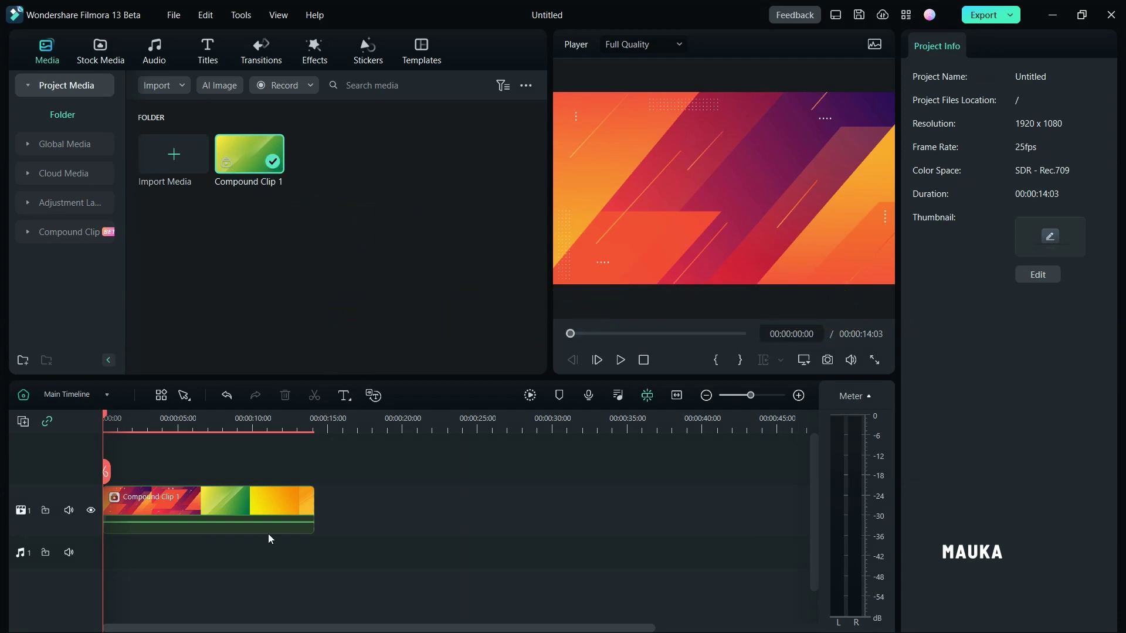
- Select the compound clip on the timeline and scrub the playhead to about 3 seconds to preview it
{"action": "left_click", "coordinate": [221, 510]}
{"action": "left_click_drag", "start_coordinate": [222, 509], "coordinate": [153, 505]}
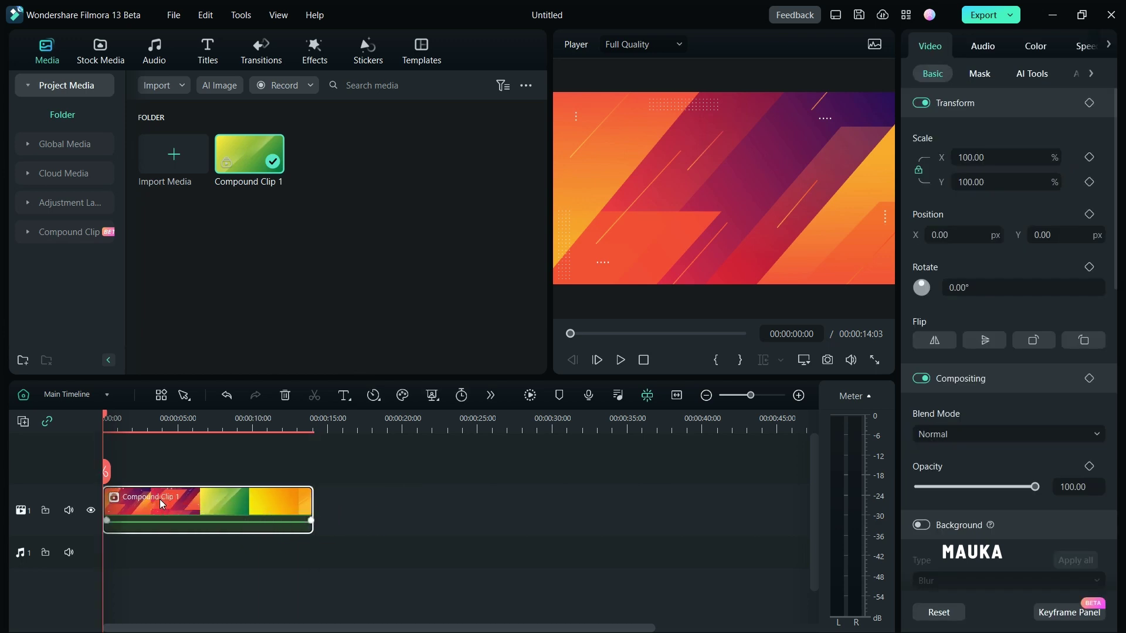
{"action": "left_click_drag", "start_coordinate": [108, 418], "coordinate": [153, 432]}
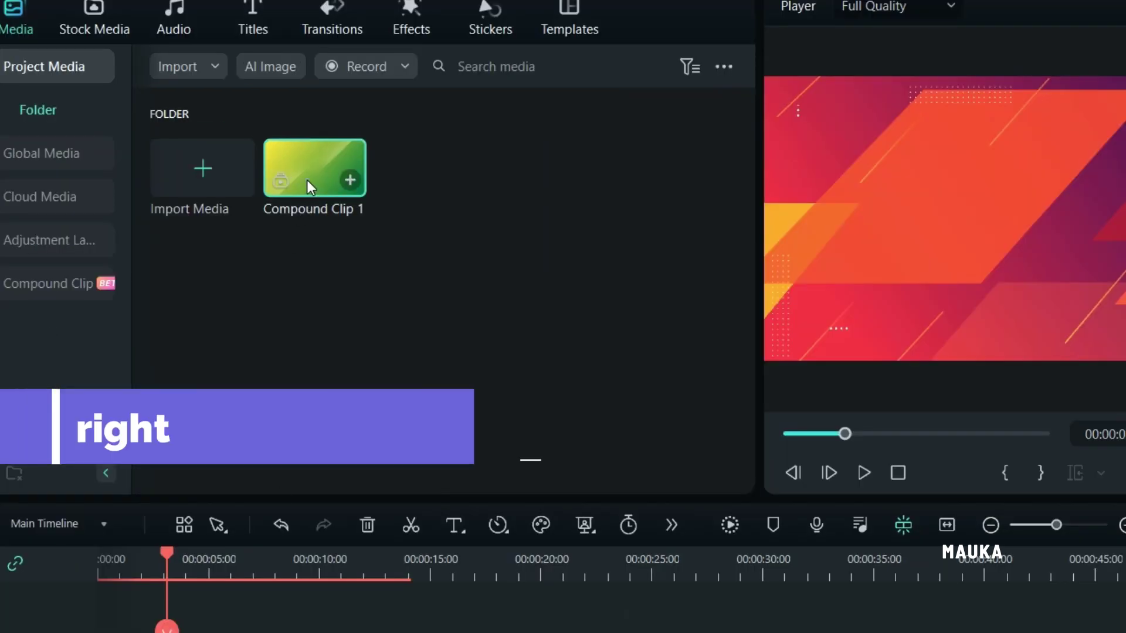
- Append two more copies of Compound Clip 1 to the end of the first video track
{"action": "right_click", "coordinate": [307, 180]}
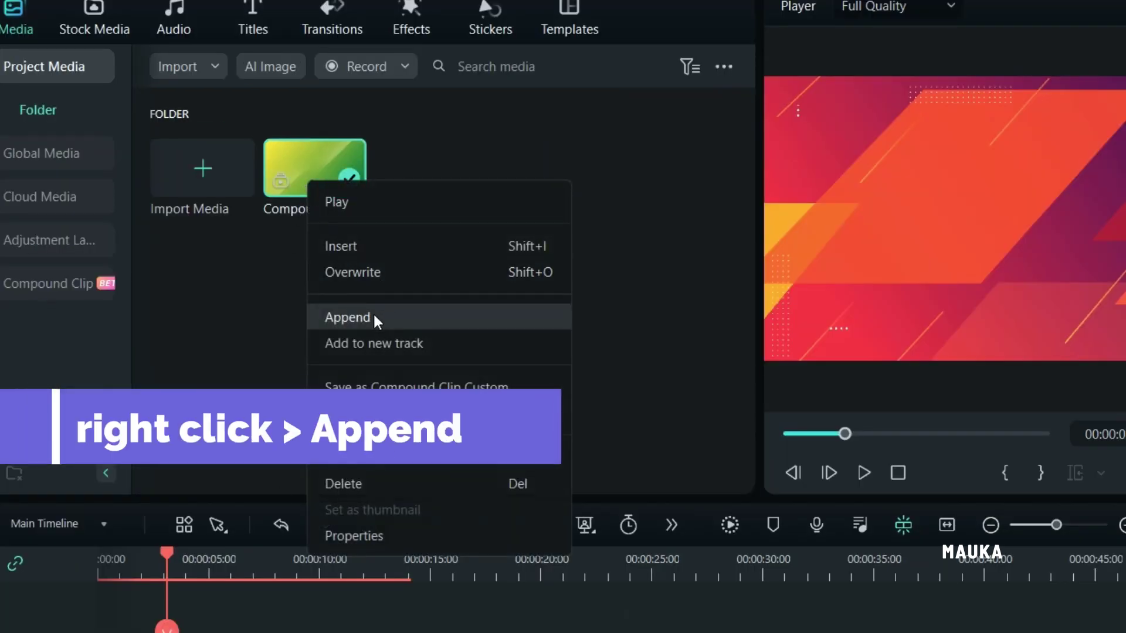
{"action": "left_click", "coordinate": [373, 319]}
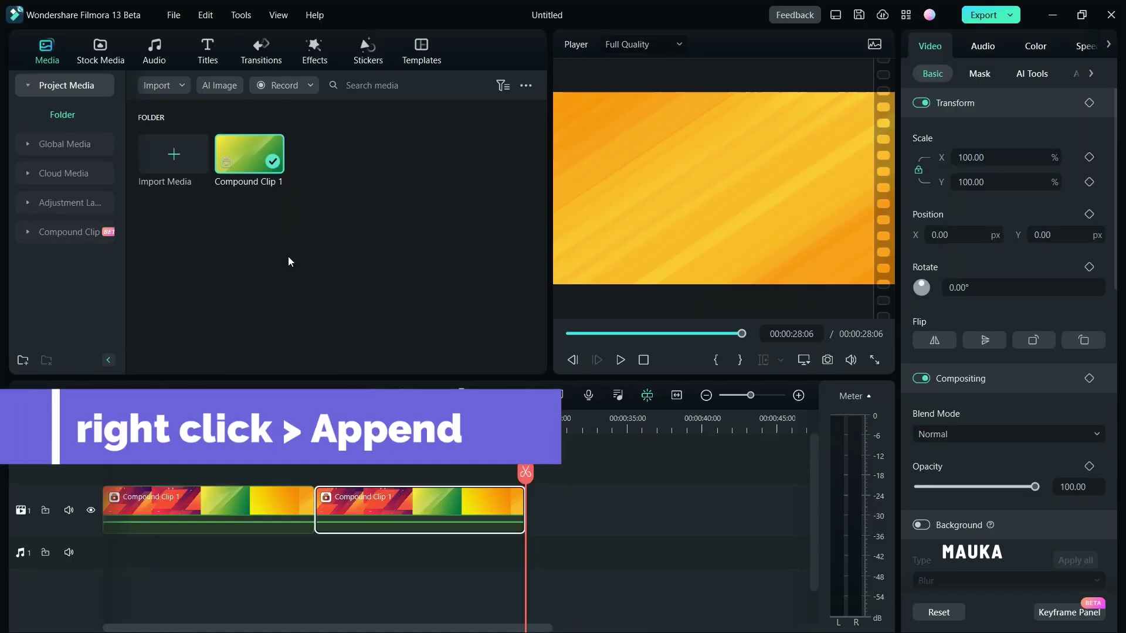
{"action": "right_click", "coordinate": [225, 148]}
{"action": "left_click", "coordinate": [253, 241]}
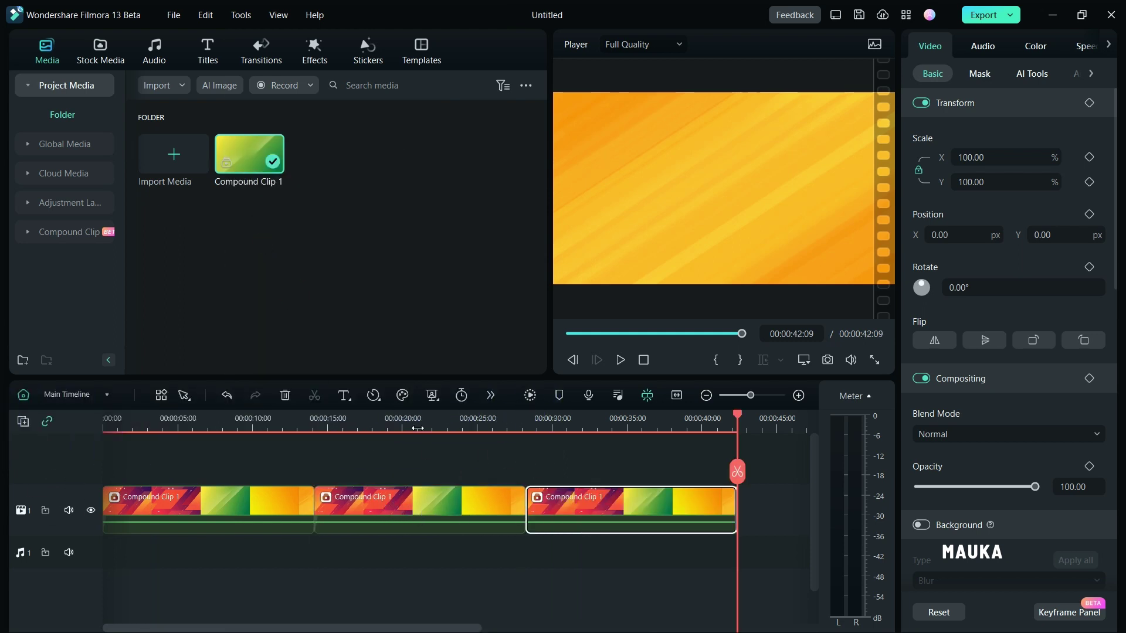
- Add Compound Clip 1 on a new track with the playhead at about 20 seconds, and shift that copy about 5 seconds earlier
{"action": "left_click", "coordinate": [405, 429]}
{"action": "right_click", "coordinate": [249, 143]}
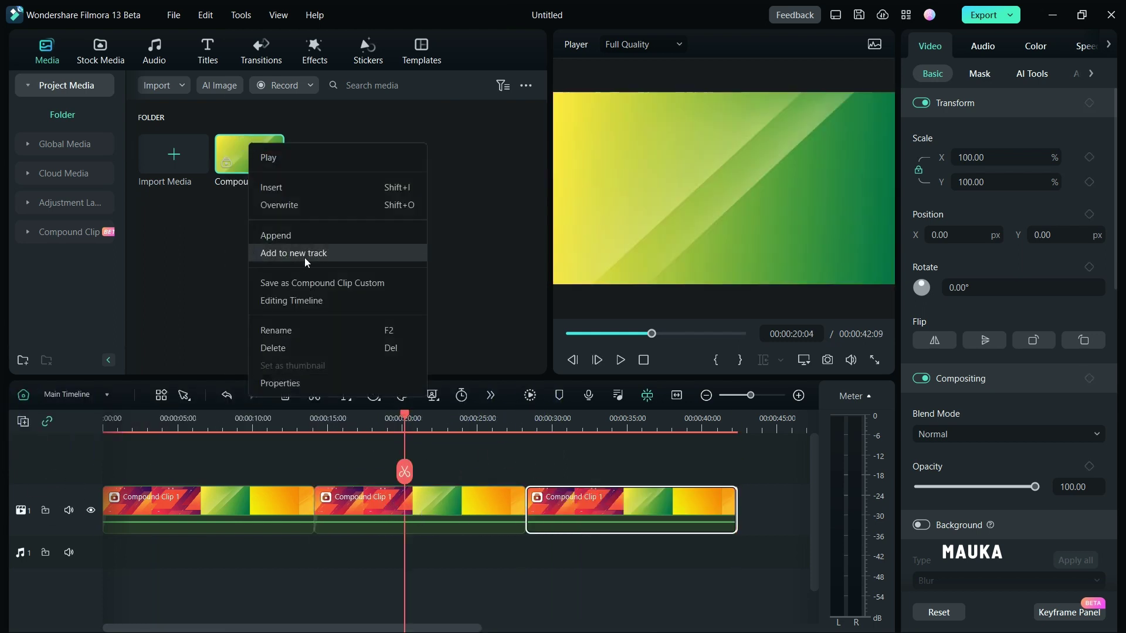
{"action": "left_click", "coordinate": [305, 258]}
{"action": "left_click_drag", "start_coordinate": [474, 499], "coordinate": [403, 500]}
- Overwrite at the playhead with another copy of Compound Clip 1, and rearrange the compound clips across both video tracks
{"action": "right_click", "coordinate": [243, 163]}
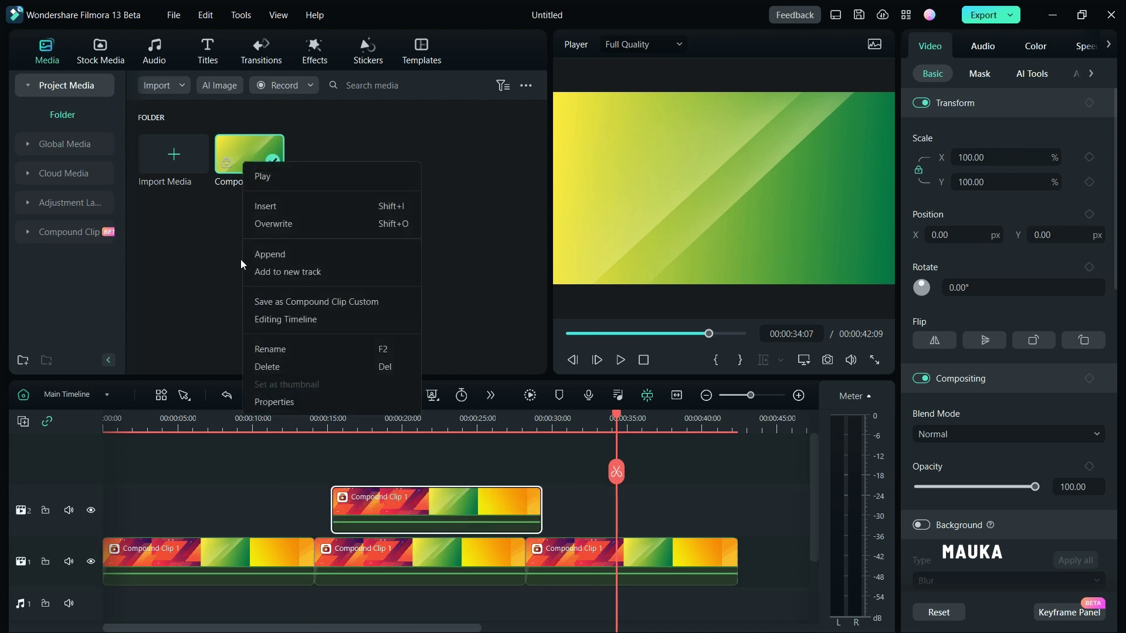
{"action": "left_click", "coordinate": [270, 228]}
{"action": "left_click_drag", "start_coordinate": [673, 555], "coordinate": [332, 565]}
{"action": "left_click_drag", "start_coordinate": [780, 557], "coordinate": [567, 557]}
{"action": "left_click_drag", "start_coordinate": [422, 516], "coordinate": [296, 524]}
{"action": "left_click_drag", "start_coordinate": [674, 509], "coordinate": [548, 509]}
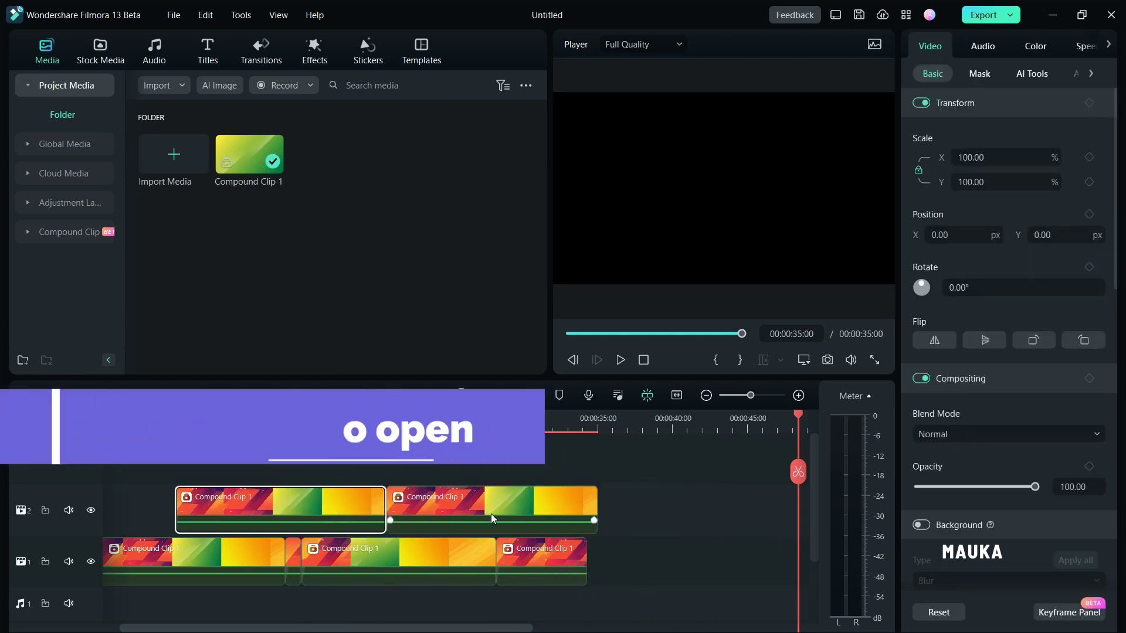
- Open the first compound clip on the second video track for editing and acknowledge the reminder
{"action": "double_click", "coordinate": [290, 502]}
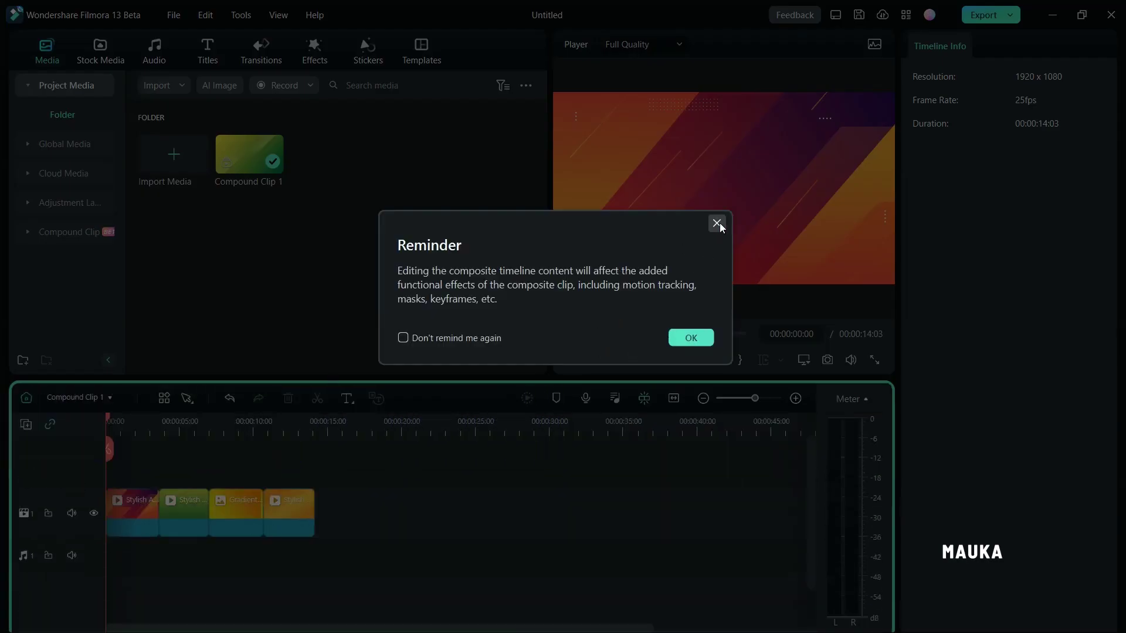
{"action": "left_click", "coordinate": [692, 338]}
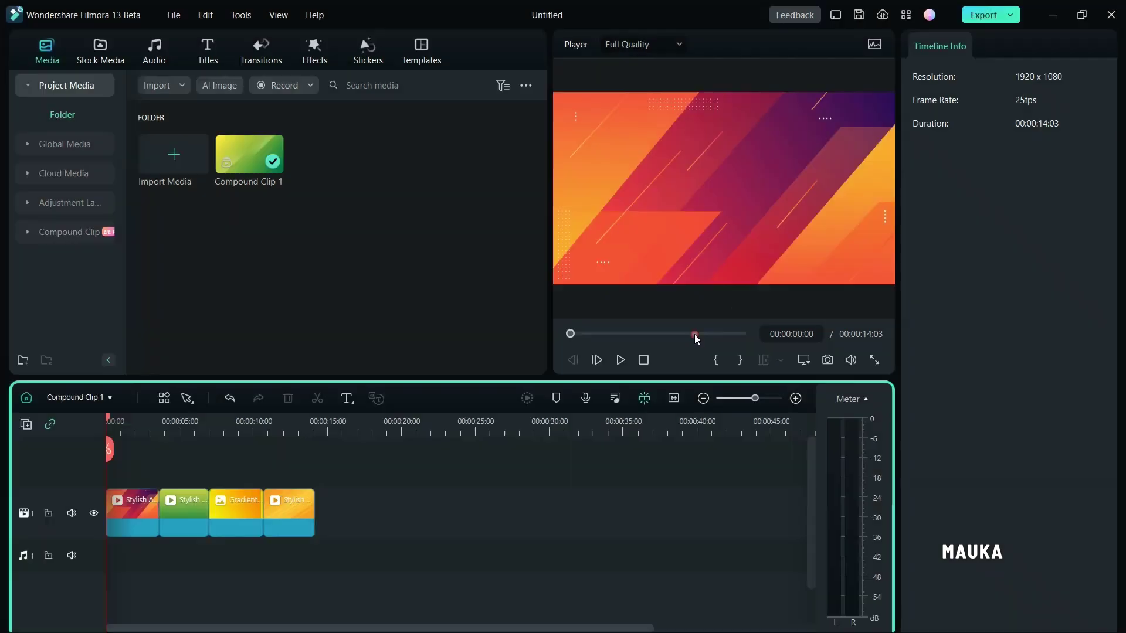
- Select the grouped clips inside the compound clip, move them along the track, and bring them back to the start
{"action": "left_click_drag", "start_coordinate": [375, 502], "coordinate": [156, 543]}
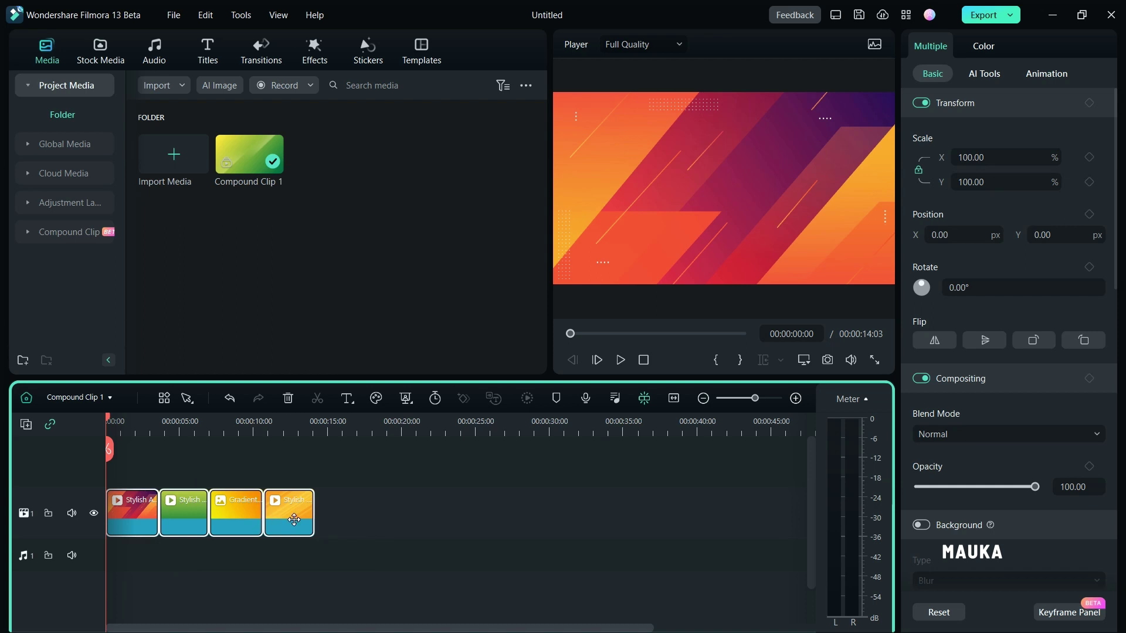
{"action": "left_click_drag", "start_coordinate": [279, 525], "coordinate": [452, 521]}
{"action": "left_click_drag", "start_coordinate": [282, 526], "coordinate": [126, 526]}
{"action": "left_click", "coordinate": [329, 519]}
{"action": "key", "text": "ctrl+a"}
{"action": "left_click_drag", "start_coordinate": [300, 522], "coordinate": [190, 519]}
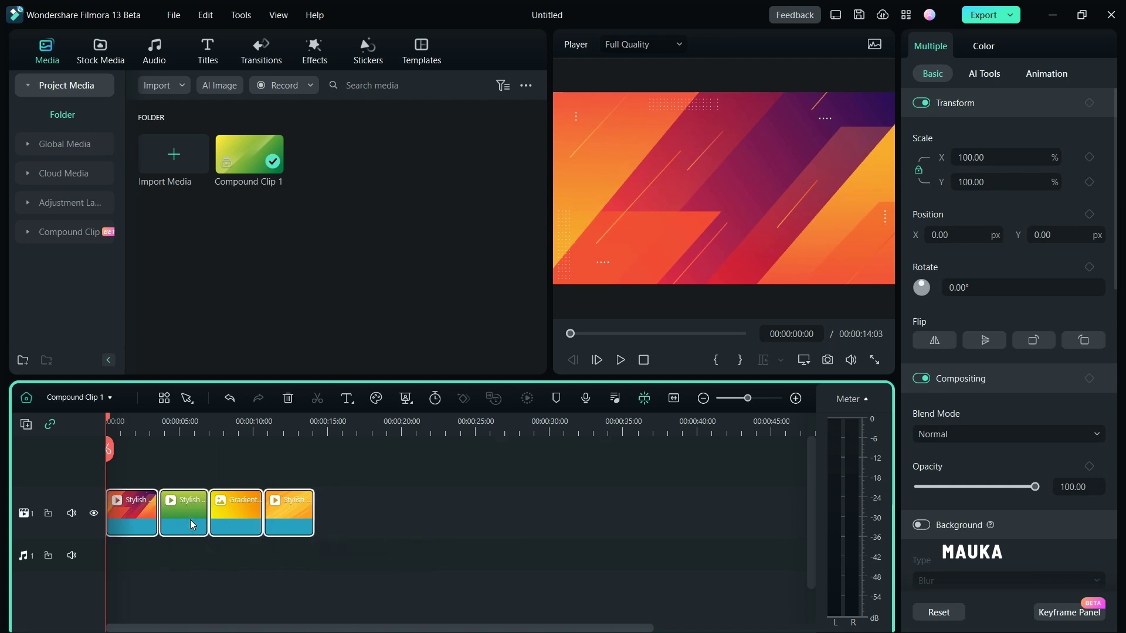
- Ungroup the four clips inside Compound Clip 1
{"action": "right_click", "coordinate": [231, 503]}
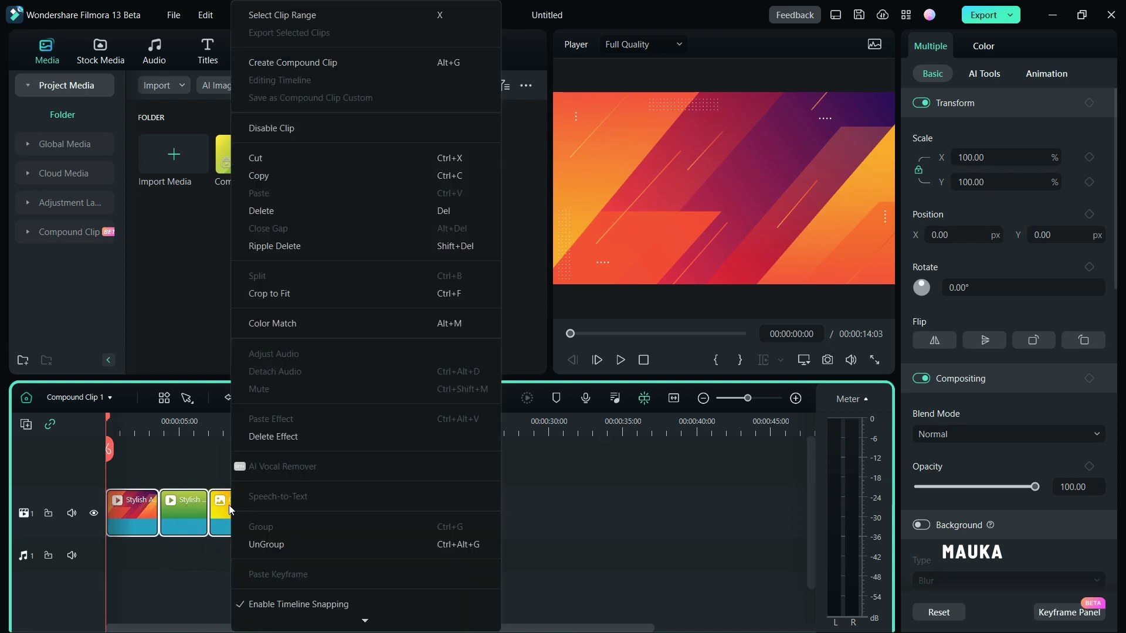
{"action": "left_click", "coordinate": [261, 547]}
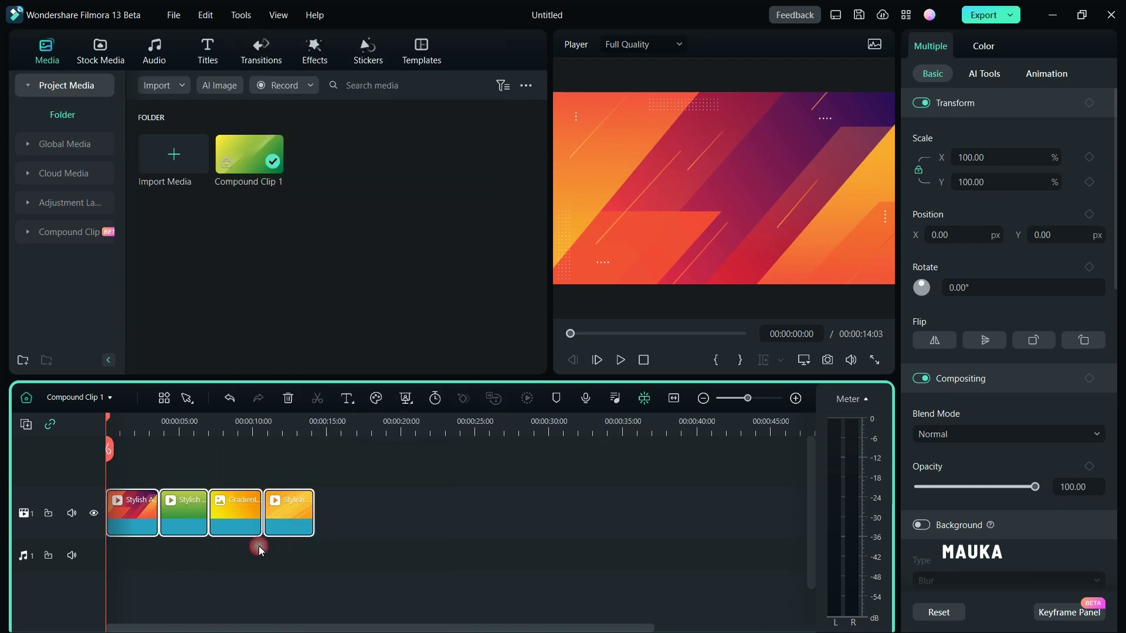
- Move the ungrouped clips individually to spread them later along the compound clip's track
{"action": "left_click_drag", "start_coordinate": [293, 531], "coordinate": [424, 514]}
{"action": "left_click", "coordinate": [395, 513]}
{"action": "left_click", "coordinate": [266, 514]}
{"action": "left_click_drag", "start_coordinate": [266, 515], "coordinate": [346, 514]}
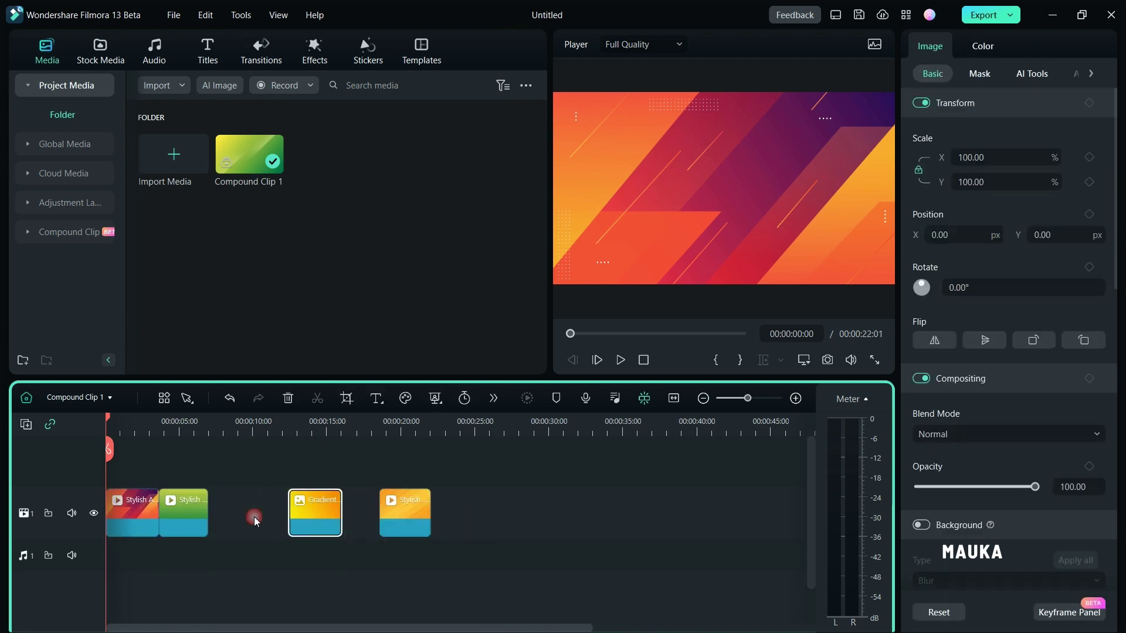
{"action": "left_click_drag", "start_coordinate": [178, 512], "coordinate": [261, 507]}
{"action": "left_click_drag", "start_coordinate": [136, 511], "coordinate": [258, 509]}
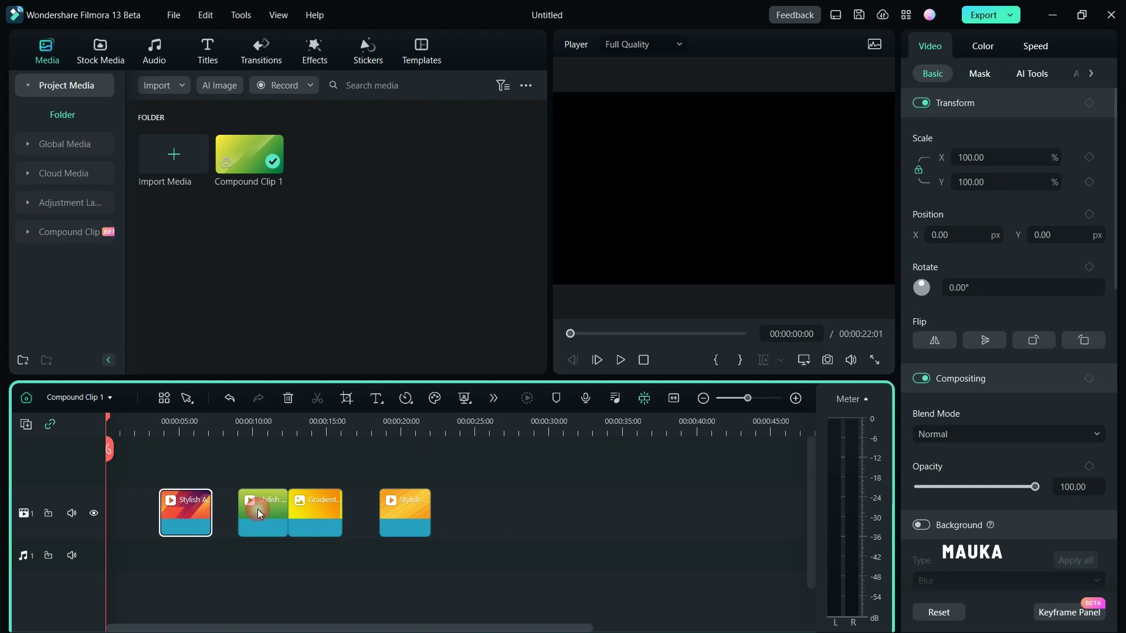
- Move the four clips back end to end from the start of the compound clip's track
{"action": "left_click_drag", "start_coordinate": [190, 519], "coordinate": [138, 519]}
{"action": "left_click_drag", "start_coordinate": [258, 513], "coordinate": [178, 514]}
{"action": "left_click", "coordinate": [303, 520]}
{"action": "left_click_drag", "start_coordinate": [303, 520], "coordinate": [224, 520]}
{"action": "left_click_drag", "start_coordinate": [379, 515], "coordinate": [283, 519]}
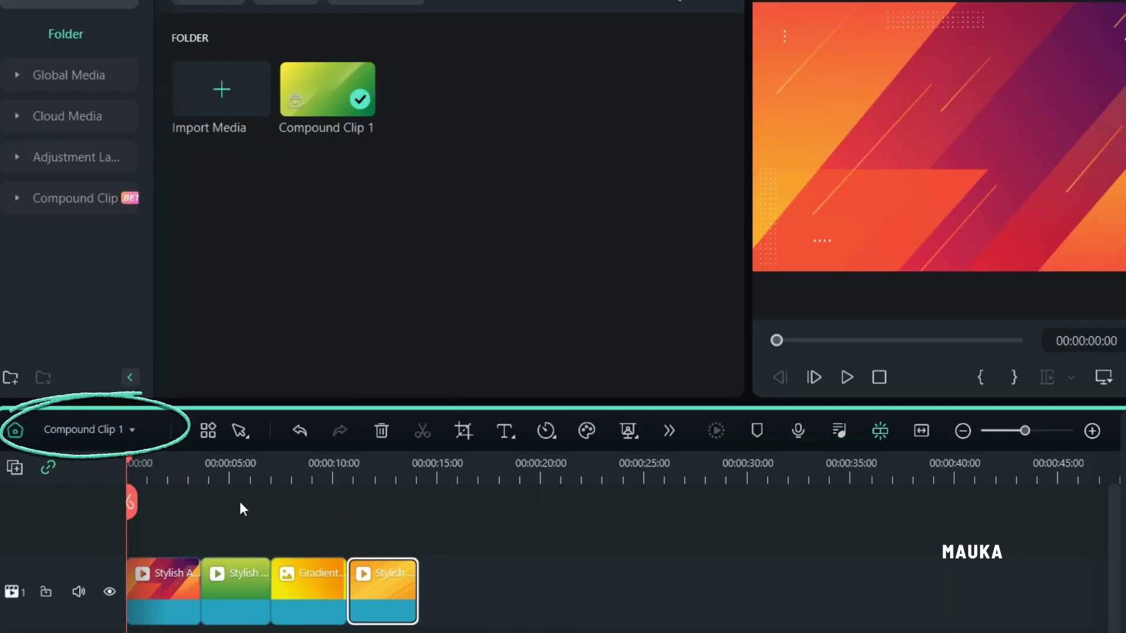
- Return to the main timeline and delete the short leftover fragment between the compound clips on the first video track
{"action": "left_click", "coordinate": [128, 428]}
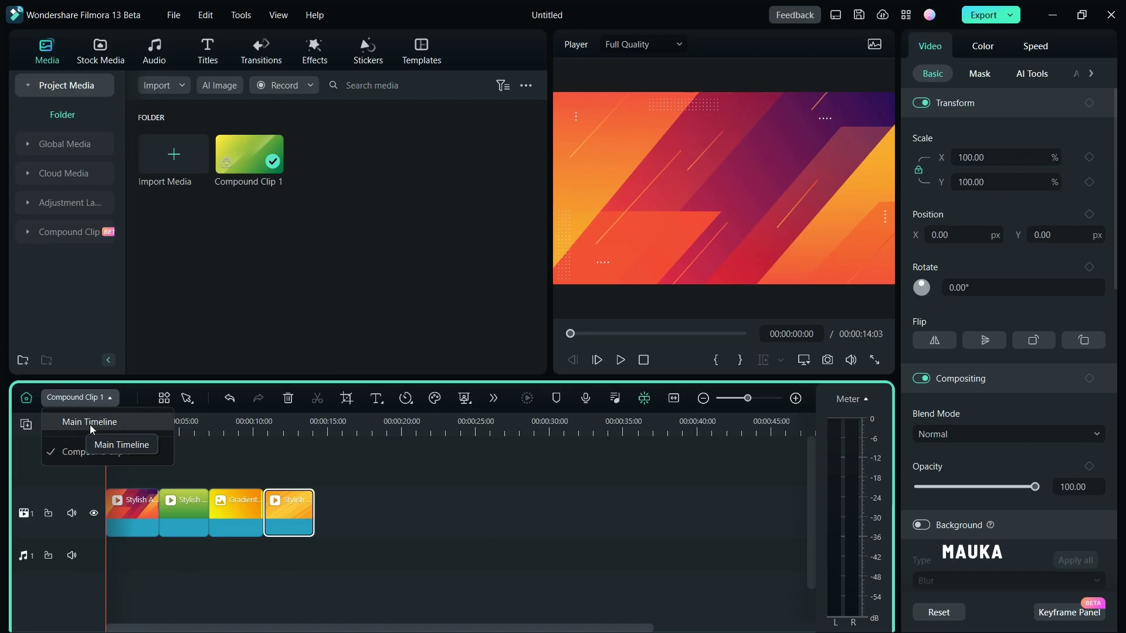
{"action": "left_click", "coordinate": [104, 468]}
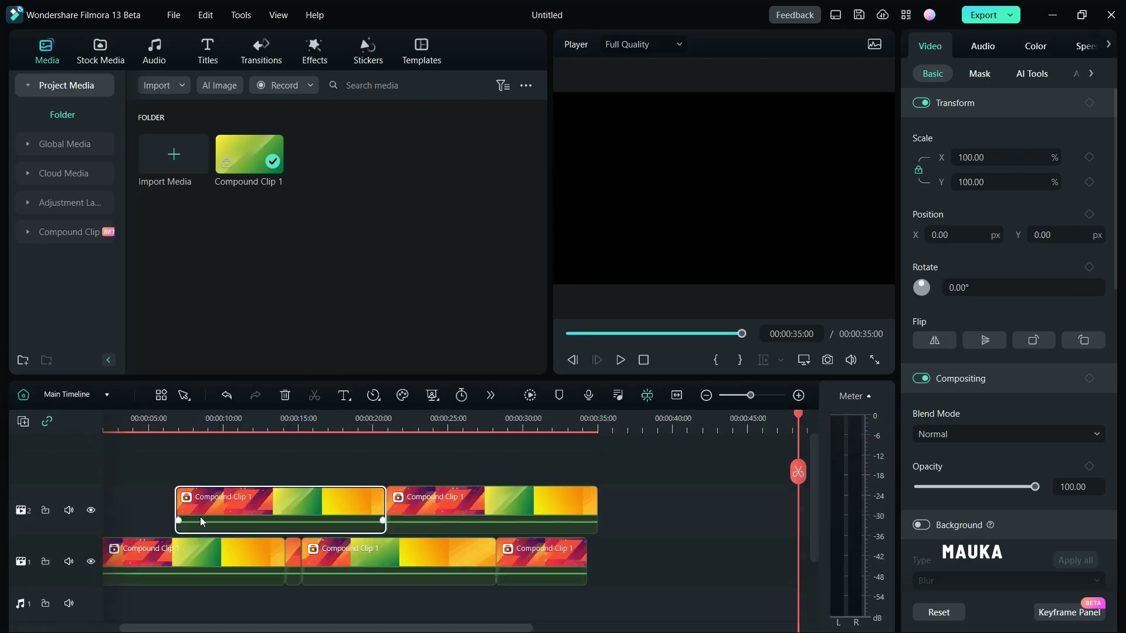
{"action": "left_click", "coordinate": [289, 560]}
{"action": "left_click", "coordinate": [281, 399]}
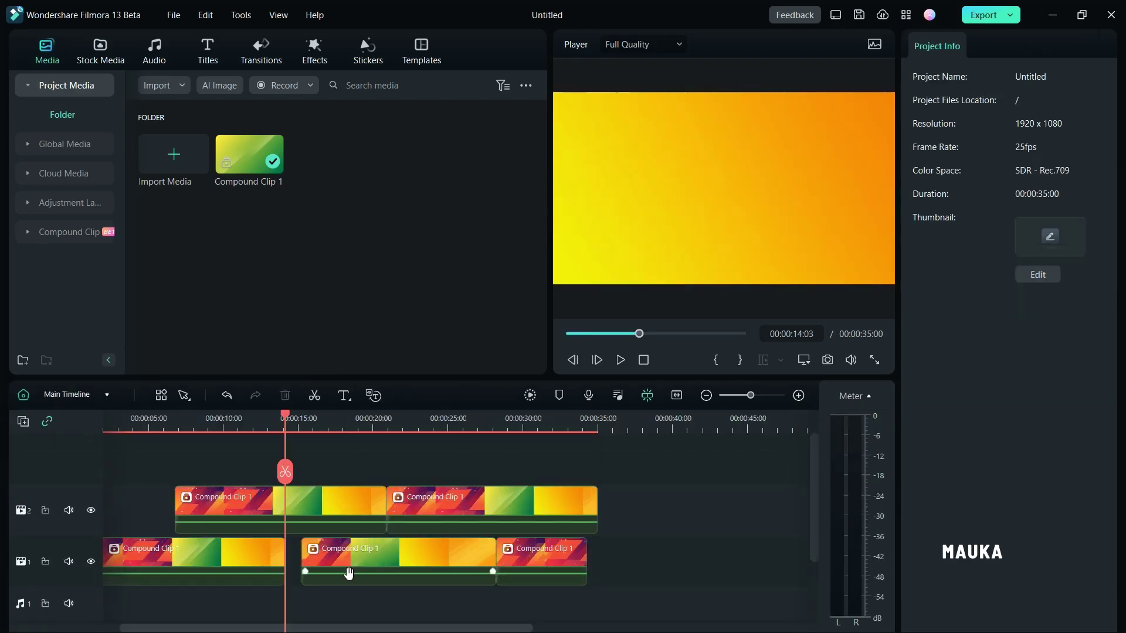
- Close the gaps between the clips on the first video track and place the playhead past the last clip
{"action": "left_click", "coordinate": [347, 564]}
{"action": "left_click_drag", "start_coordinate": [288, 418], "coordinate": [591, 437]}
{"action": "left_click_drag", "start_coordinate": [562, 558], "coordinate": [545, 557]}
- Move both compound clips on the second video track about 2 seconds earlier, keeping them end to end
{"action": "left_click", "coordinate": [353, 511]}
{"action": "left_click_drag", "start_coordinate": [475, 507], "coordinate": [570, 507]}
{"action": "left_click_drag", "start_coordinate": [301, 508], "coordinate": [267, 509]}
{"action": "left_click_drag", "start_coordinate": [573, 505], "coordinate": [446, 507]}
- Combine all the clips on both video tracks into one new compound clip, keeping the suggested name
{"action": "left_click_drag", "start_coordinate": [625, 481], "coordinate": [275, 601]}
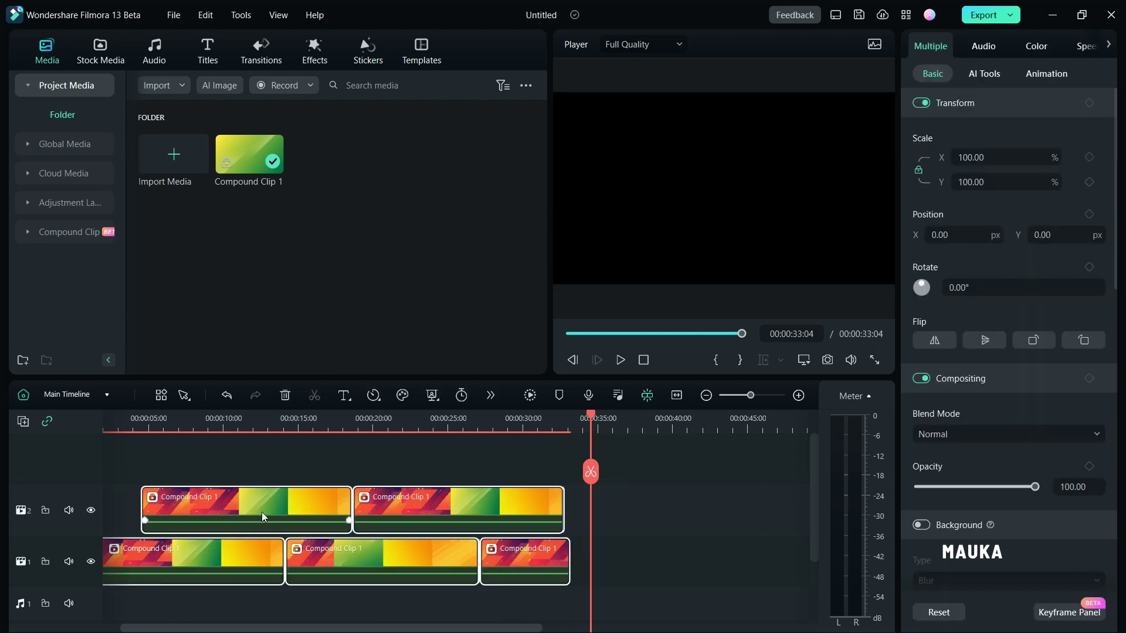
{"action": "right_click", "coordinate": [261, 509]}
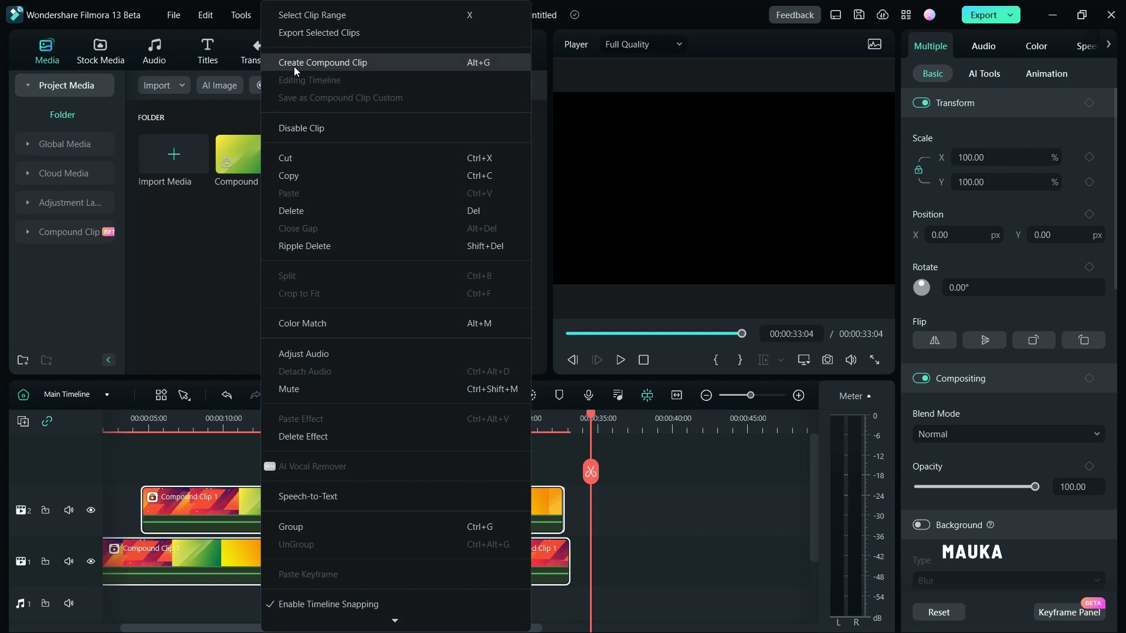
{"action": "left_click", "coordinate": [350, 63]}
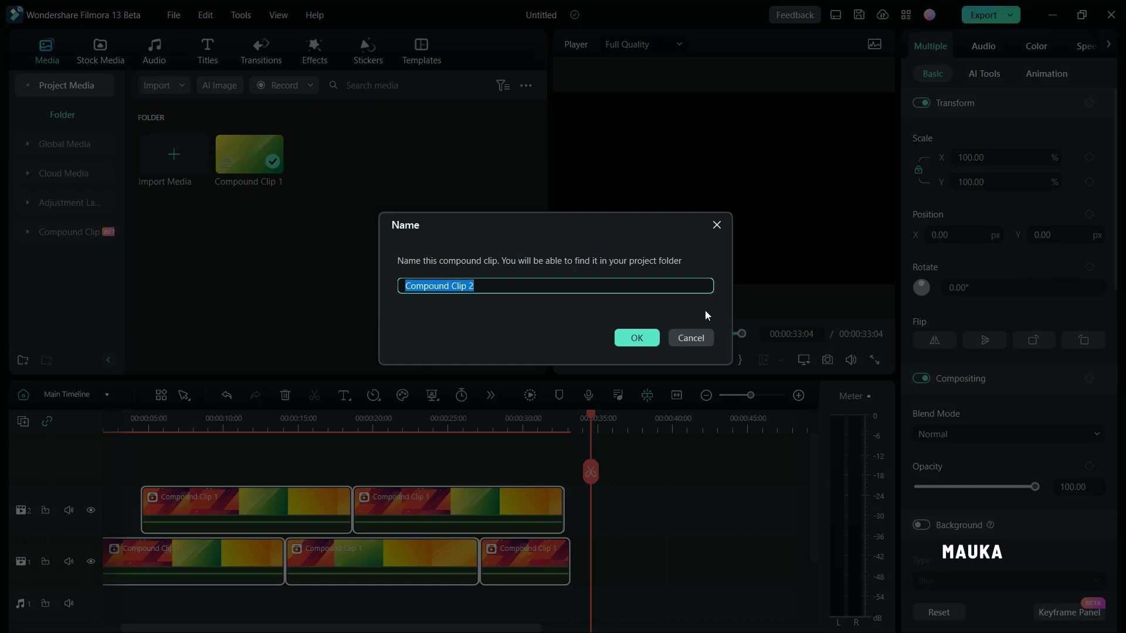
{"action": "left_click", "coordinate": [634, 337]}
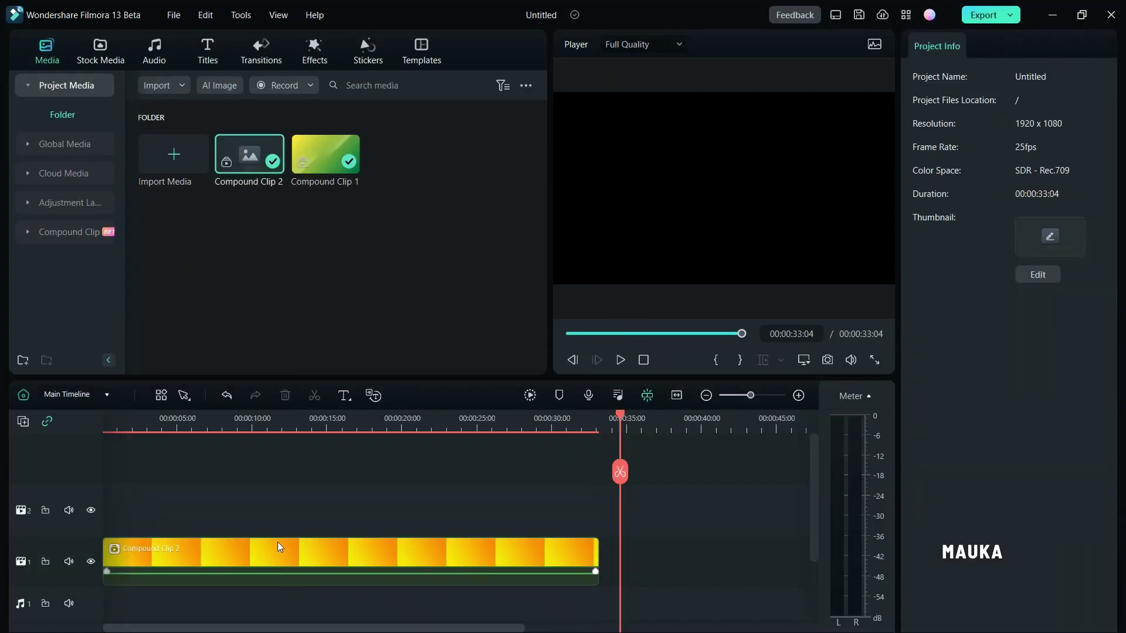
- Scrub through the new compound clip up to 00:00:22:02 and select it
{"action": "left_click", "coordinate": [119, 418]}
{"action": "left_click_drag", "start_coordinate": [119, 416], "coordinate": [398, 517]}
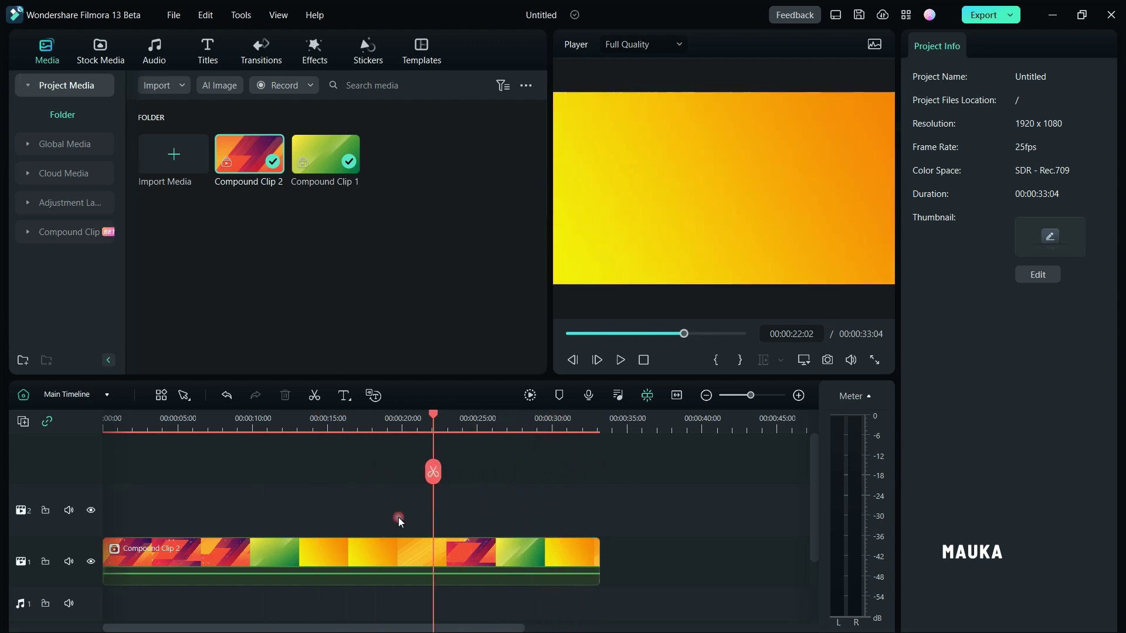
{"action": "left_click", "coordinate": [151, 550]}
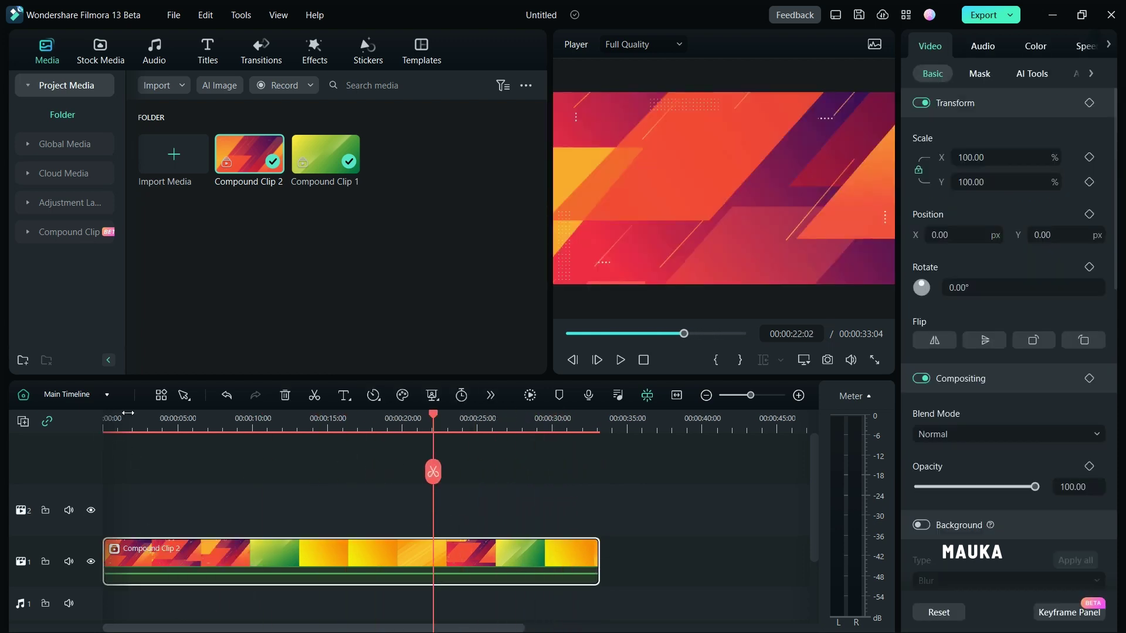
- Open the Compound Clip 2 timeline and review its nested clips, scrubbing to 00:00:11:24
{"action": "left_click", "coordinate": [107, 395]}
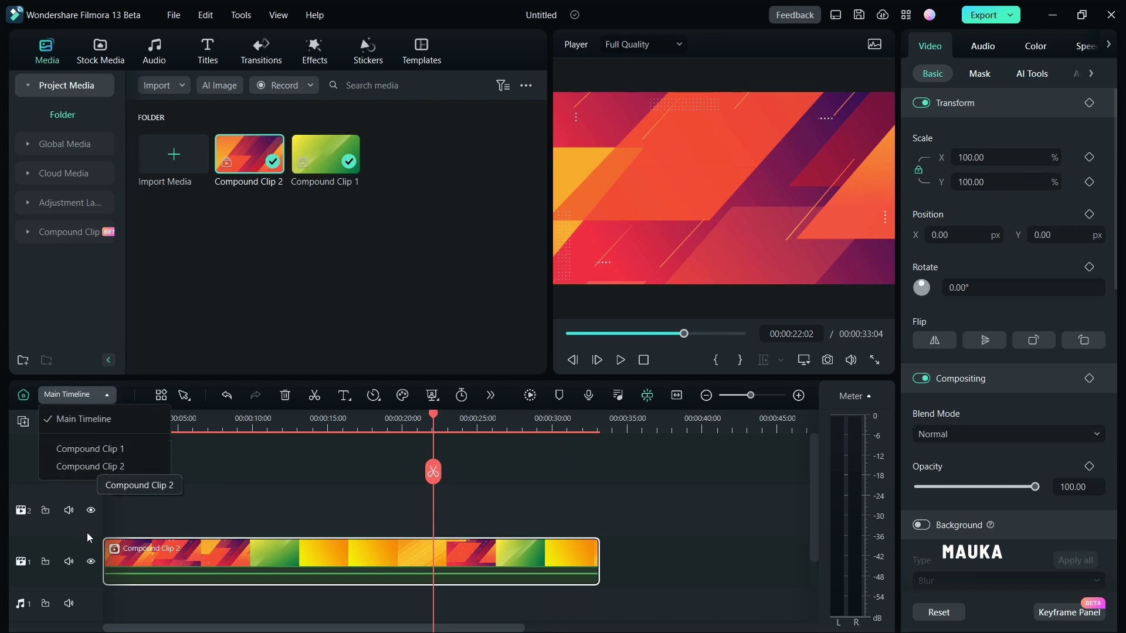
{"action": "left_click", "coordinate": [116, 466]}
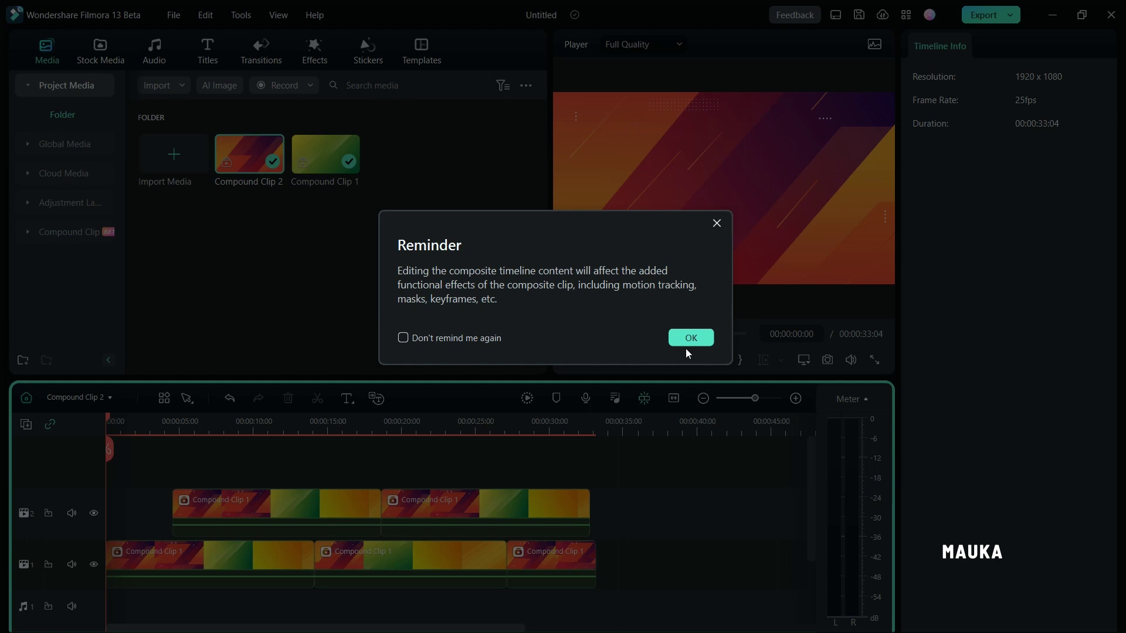
{"action": "left_click", "coordinate": [691, 339]}
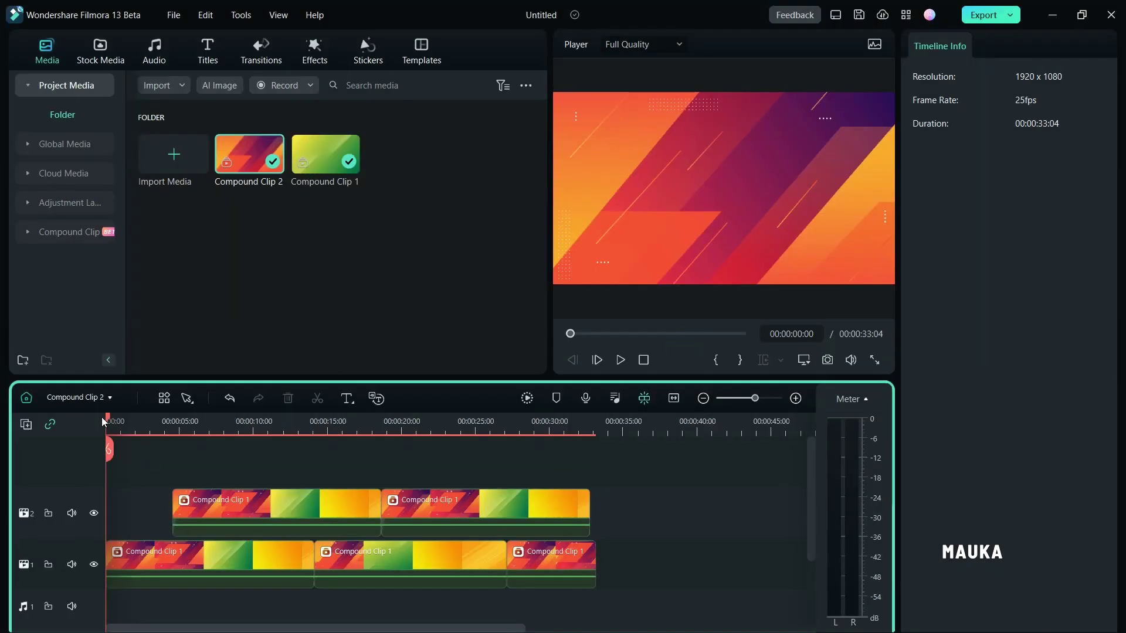
{"action": "left_click_drag", "start_coordinate": [105, 418], "coordinate": [277, 456]}
{"action": "left_click", "coordinate": [370, 559]}
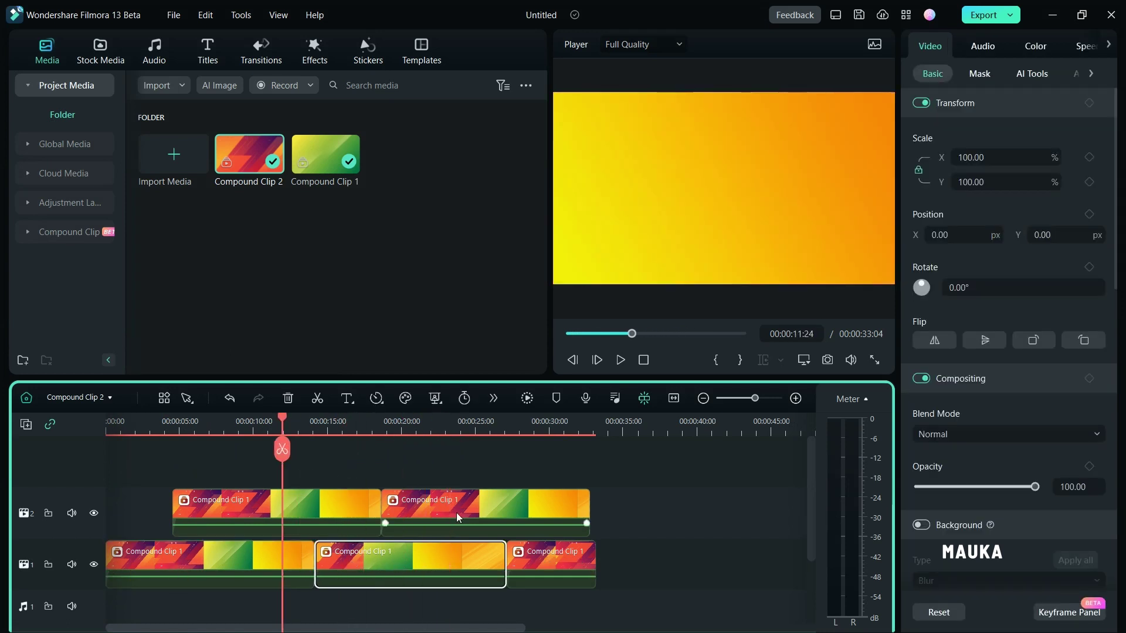
- Open the Compound Clip 1 timeline, spread its four clips apart and move them back end to end
{"action": "left_click", "coordinate": [110, 399]}
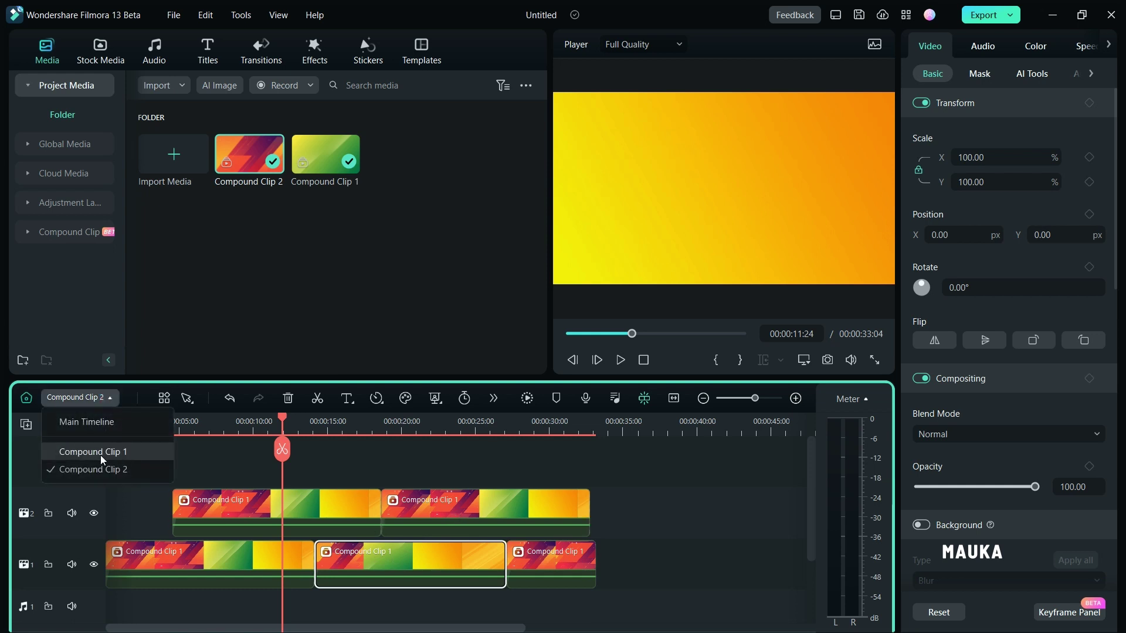
{"action": "left_click", "coordinate": [114, 457]}
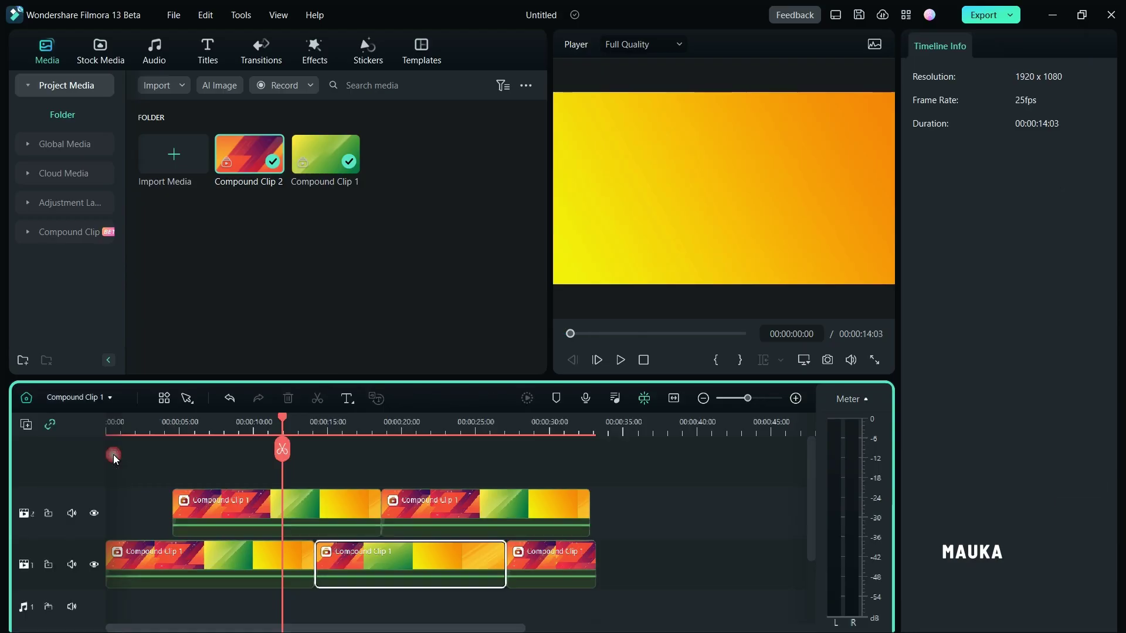
{"action": "left_click", "coordinate": [690, 339]}
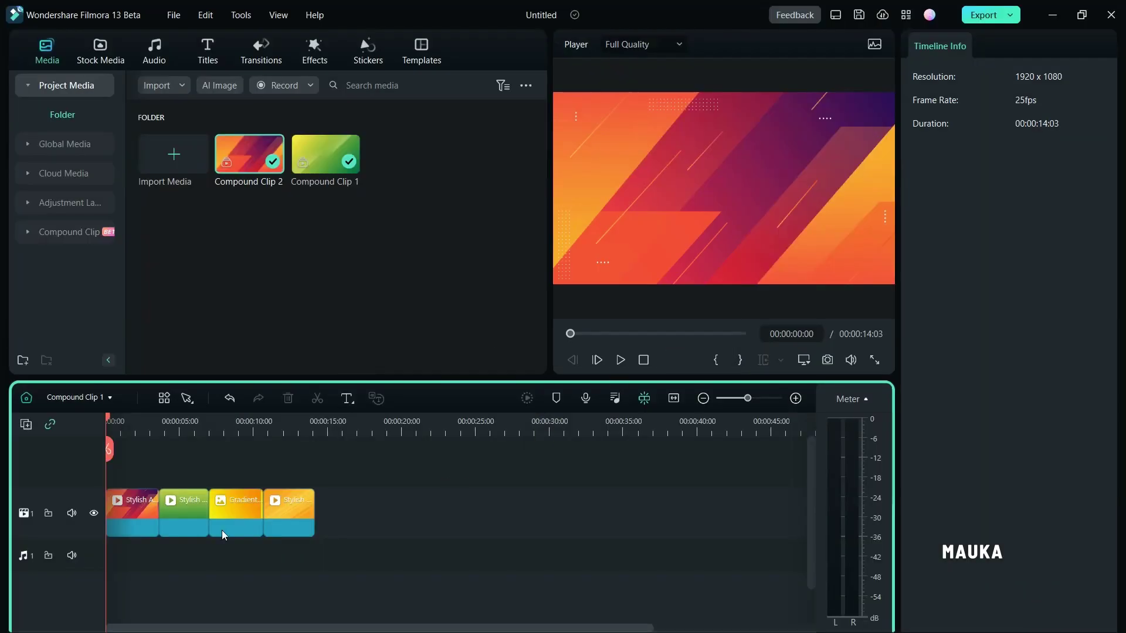
{"action": "left_click_drag", "start_coordinate": [304, 518], "coordinate": [369, 518]}
{"action": "left_click_drag", "start_coordinate": [227, 516], "coordinate": [281, 517]}
{"action": "left_click_drag", "start_coordinate": [184, 513], "coordinate": [234, 513]}
{"action": "left_click_drag", "start_coordinate": [144, 508], "coordinate": [177, 507]}
{"action": "left_click_drag", "start_coordinate": [115, 512], "coordinate": [115, 512]}
{"action": "left_click_drag", "start_coordinate": [234, 510], "coordinate": [186, 511]}
{"action": "left_click_drag", "start_coordinate": [297, 518], "coordinate": [242, 517]}
{"action": "left_click_drag", "start_coordinate": [340, 516], "coordinate": [275, 515]}
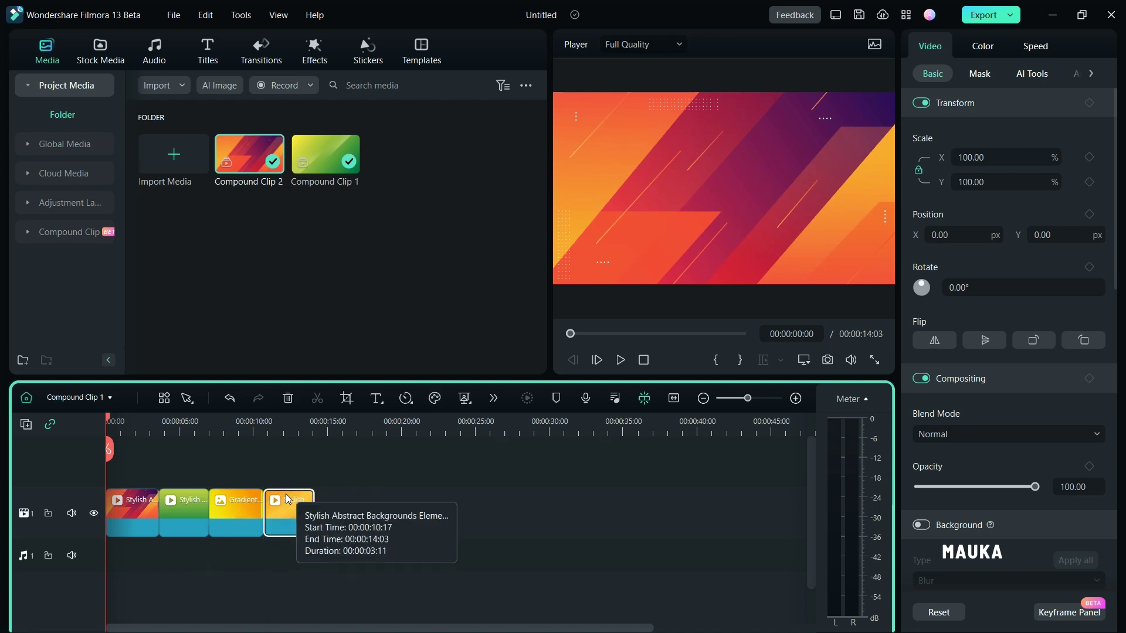
- Return to the main timeline and save Compound Clip 2 as a custom compound clip
{"action": "left_click", "coordinate": [111, 396]}
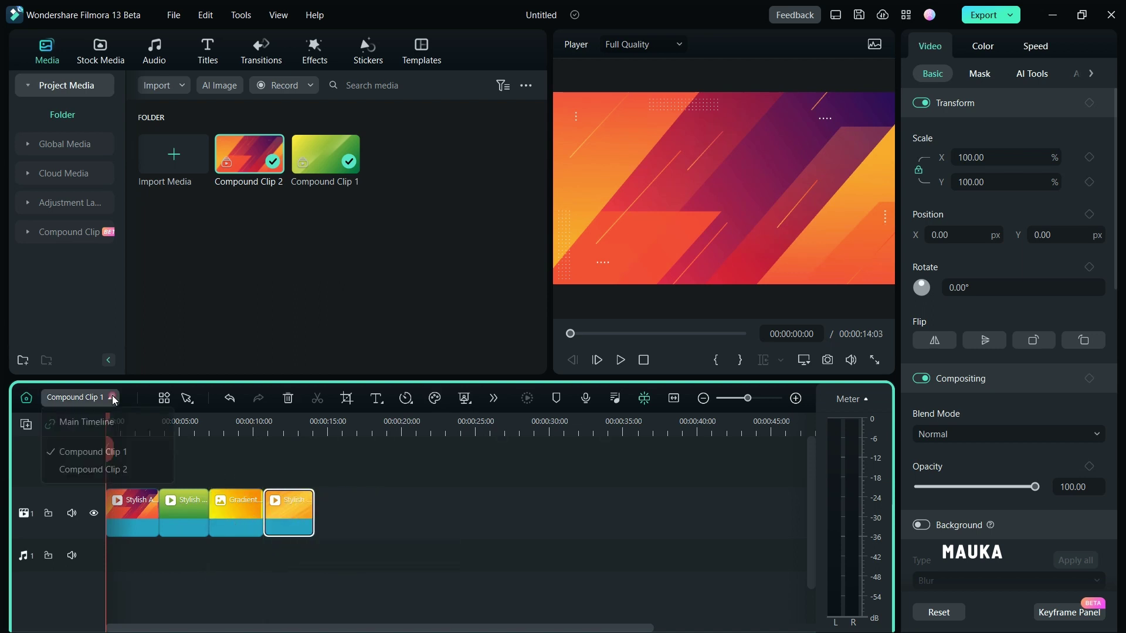
{"action": "left_click", "coordinate": [104, 427]}
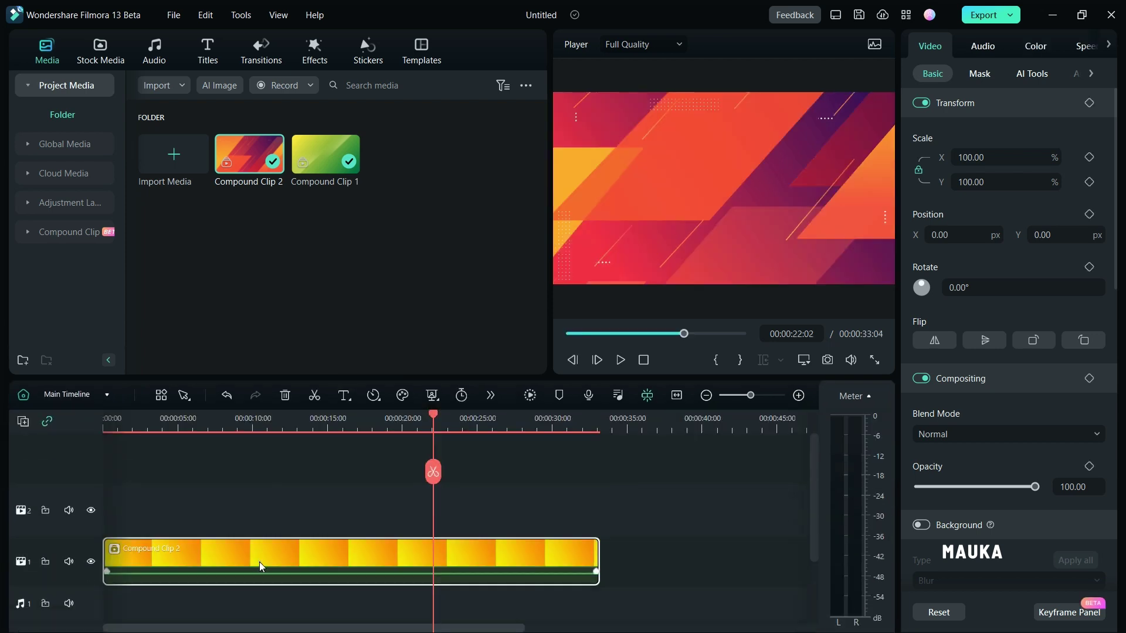
{"action": "right_click", "coordinate": [260, 562]}
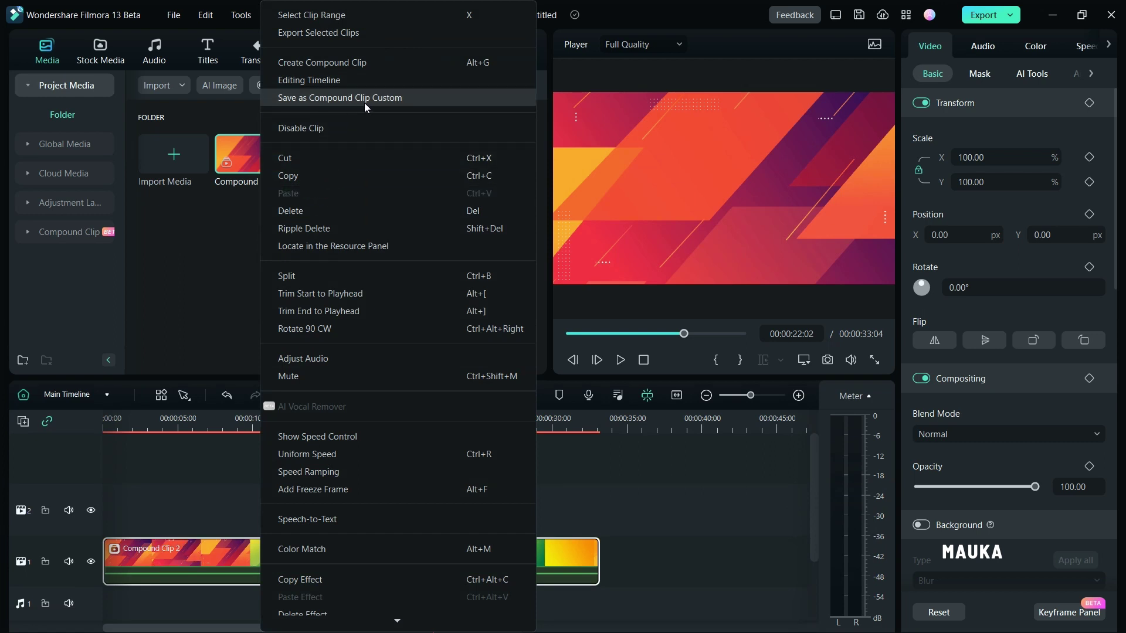
{"action": "left_click", "coordinate": [339, 99]}
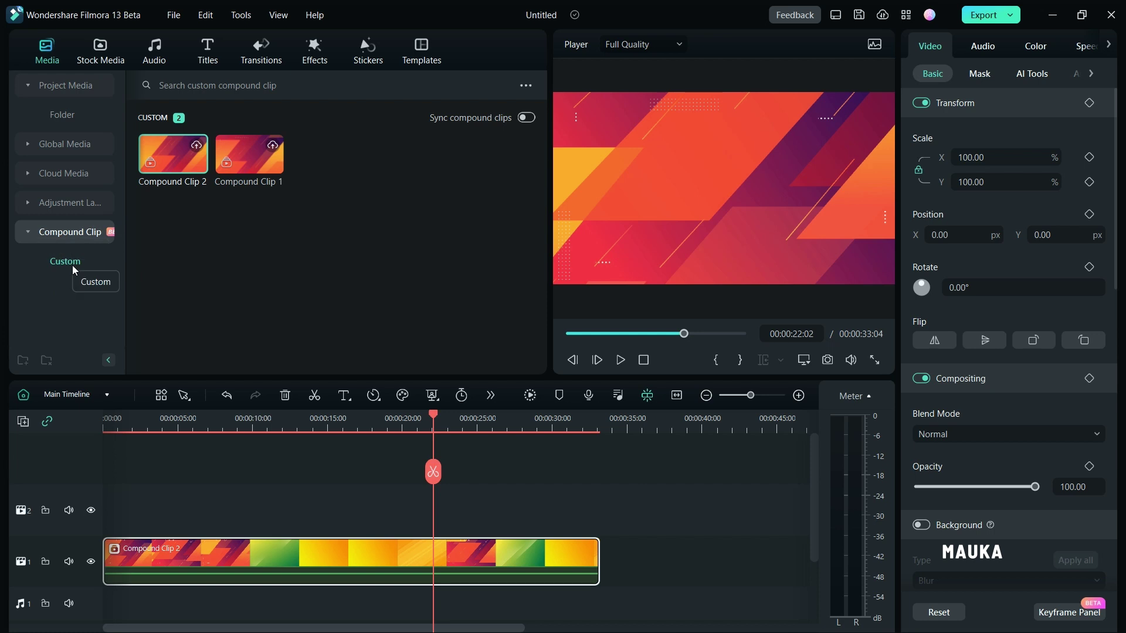
- Return to the project media folder and preview Compound Clip 2 in the player
{"action": "left_click", "coordinate": [76, 92]}
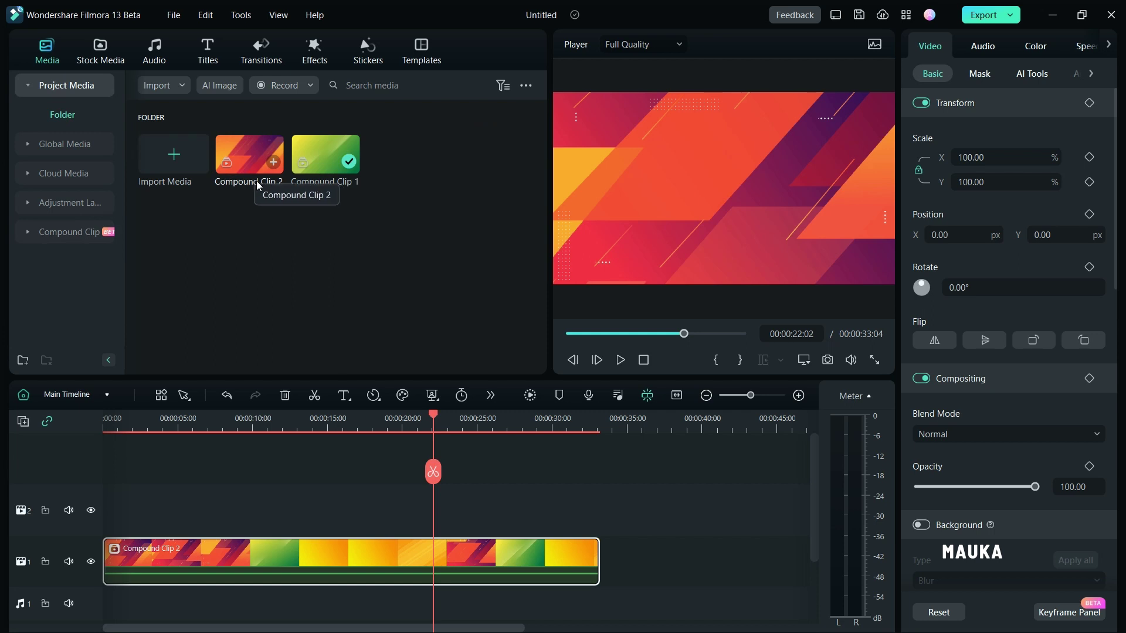
{"action": "left_click", "coordinate": [245, 162]}
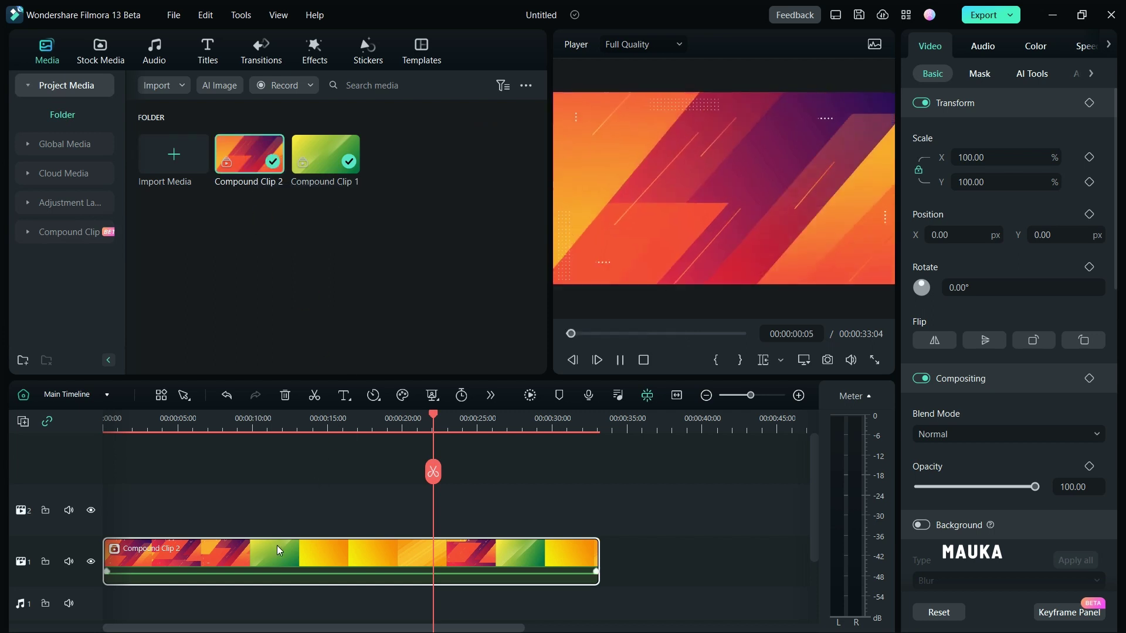
{"action": "left_click", "coordinate": [139, 439]}
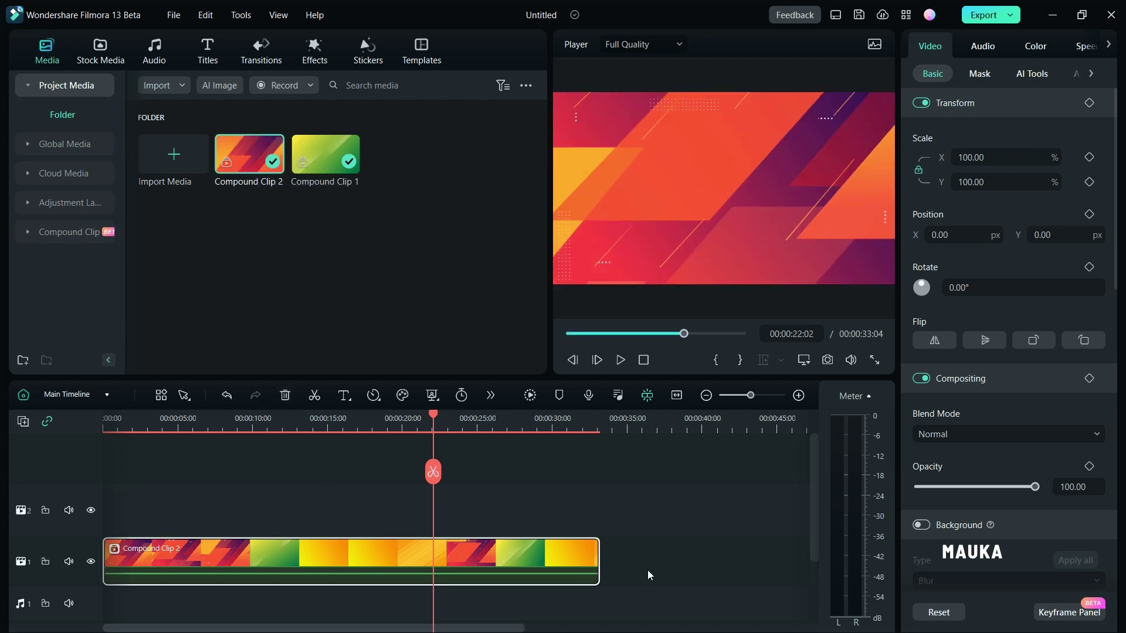
- Paste a copy of Compound Clip 2 after the existing one, then replace that copy with Compound Clip 1
{"action": "left_click", "coordinate": [607, 456]}
{"action": "left_click", "coordinate": [604, 423]}
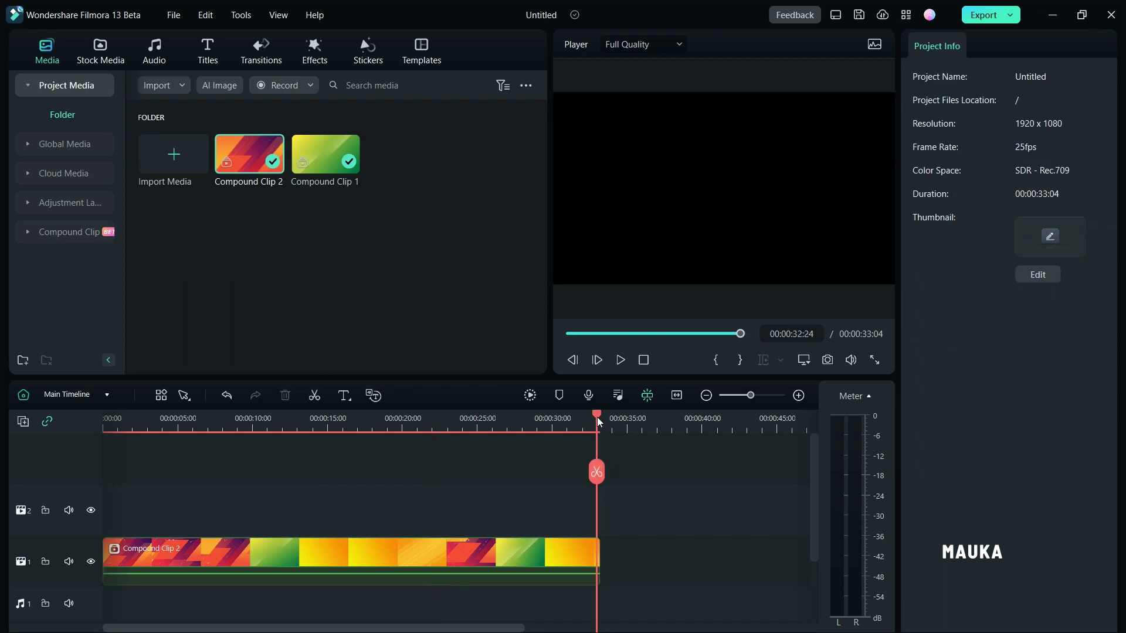
{"action": "key", "text": "ctrl+v"}
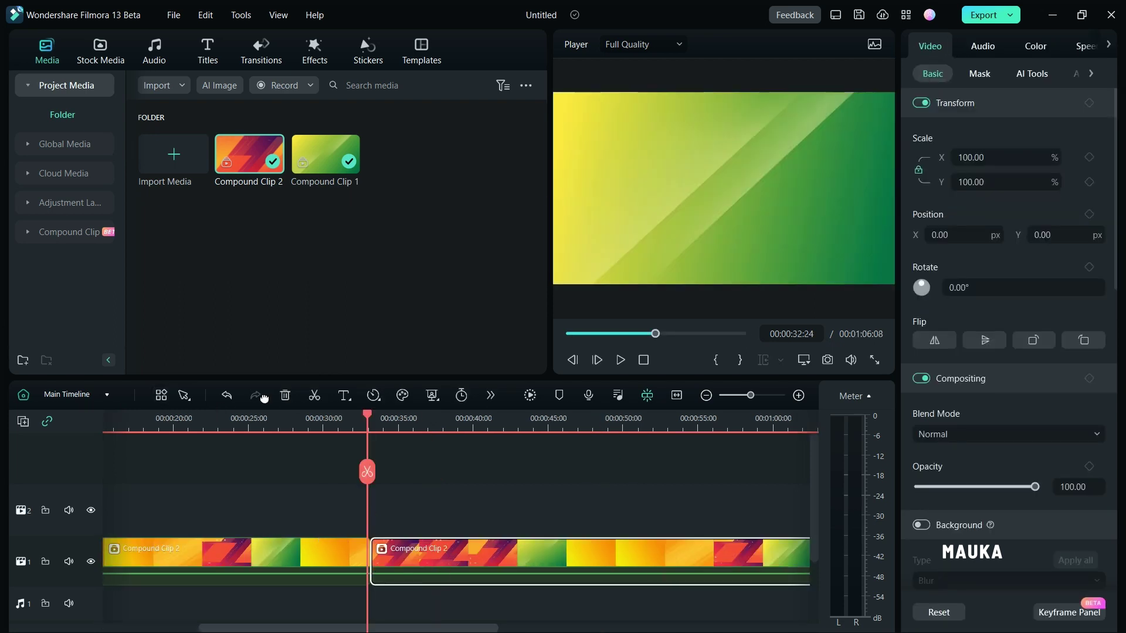
{"action": "left_click", "coordinate": [285, 396]}
{"action": "left_click", "coordinate": [223, 431]}
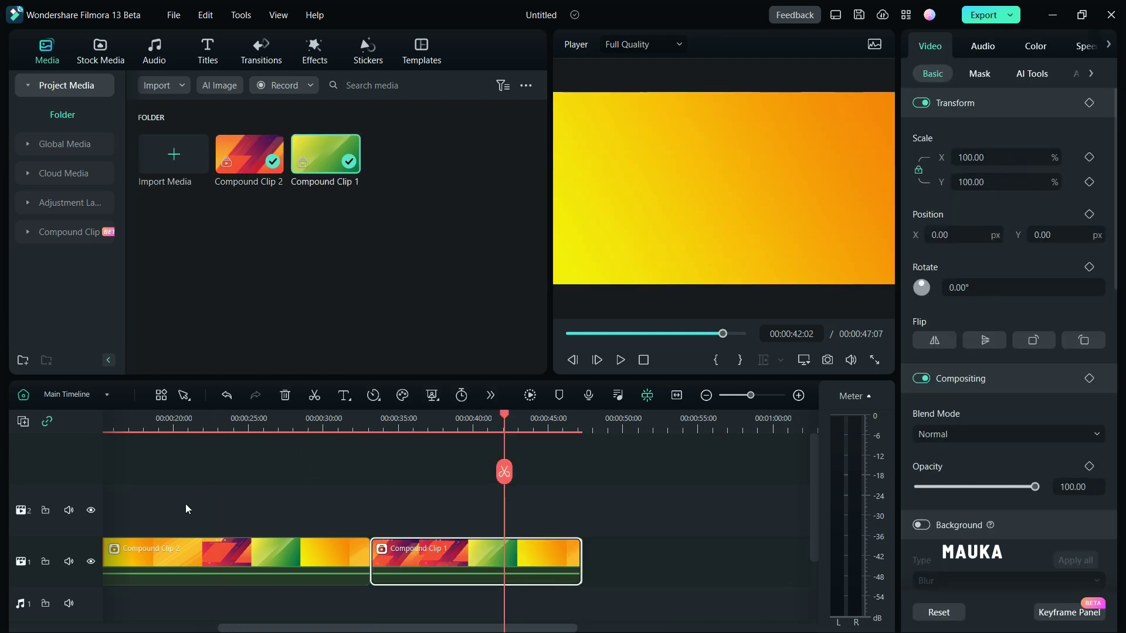
- Place the playhead at 00:00:23:12 and mark the clip range of Compound Clip 2
{"action": "left_click", "coordinate": [169, 550]}
{"action": "left_click", "coordinate": [226, 424]}
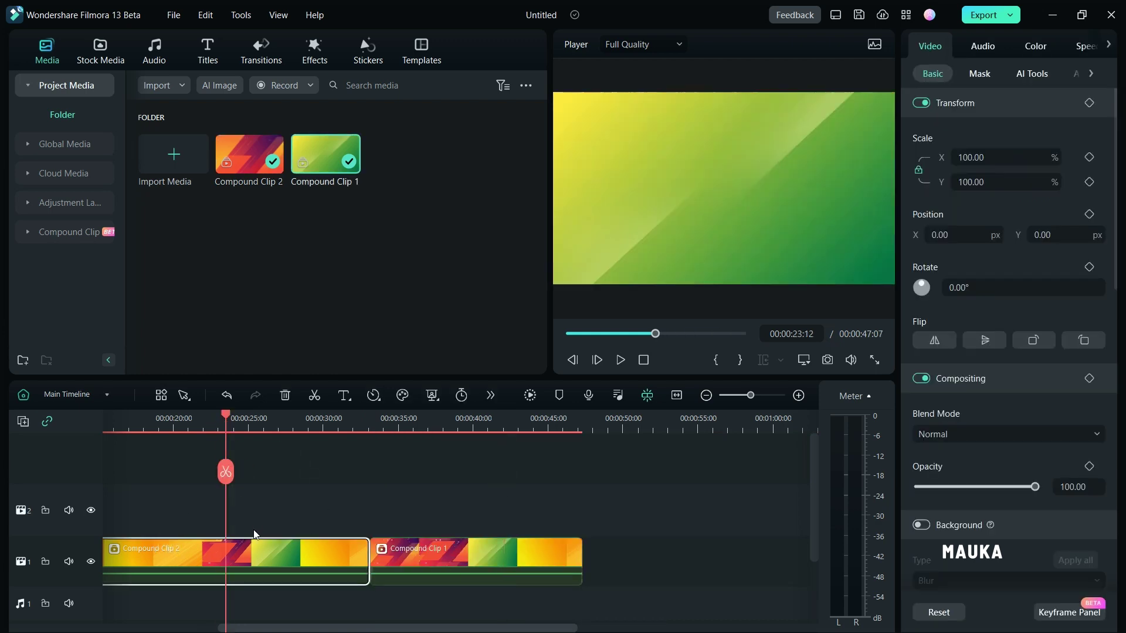
{"action": "right_click", "coordinate": [253, 546]}
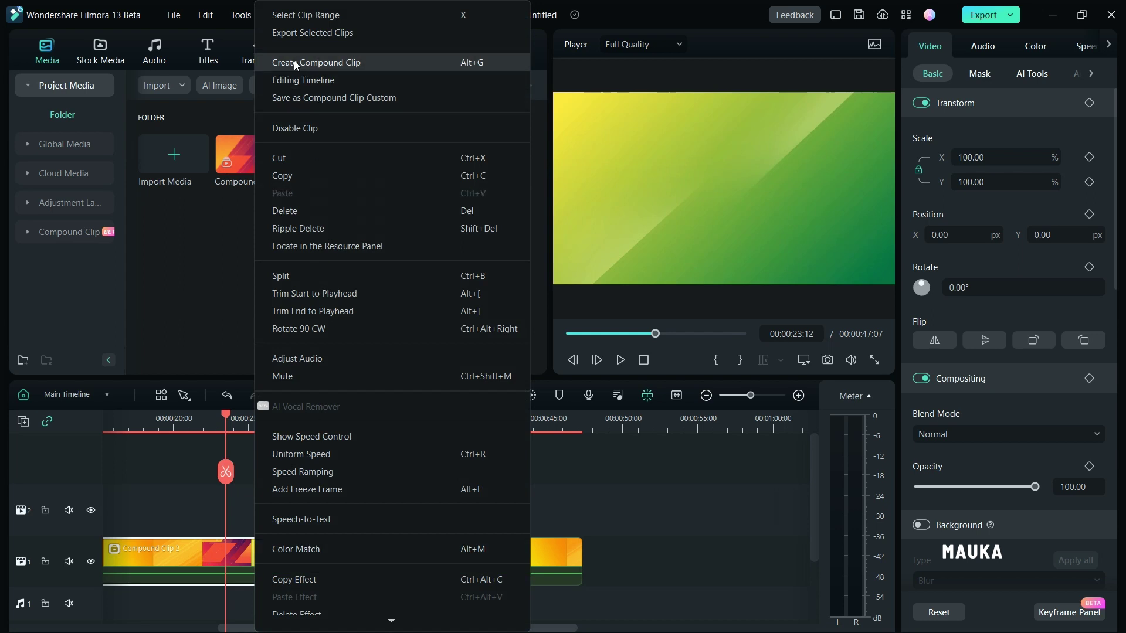
{"action": "left_click", "coordinate": [337, 17]}
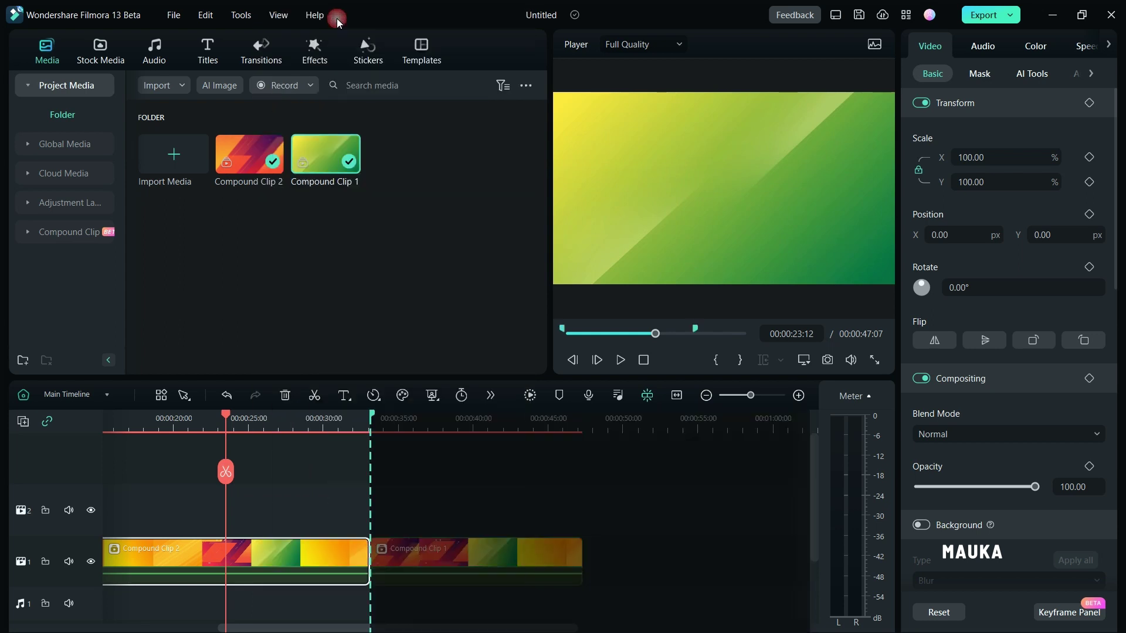
- Disable Compound Clip 2 on the timeline and scrub across it to 00:00:17:13 to check the player
{"action": "right_click", "coordinate": [254, 555]}
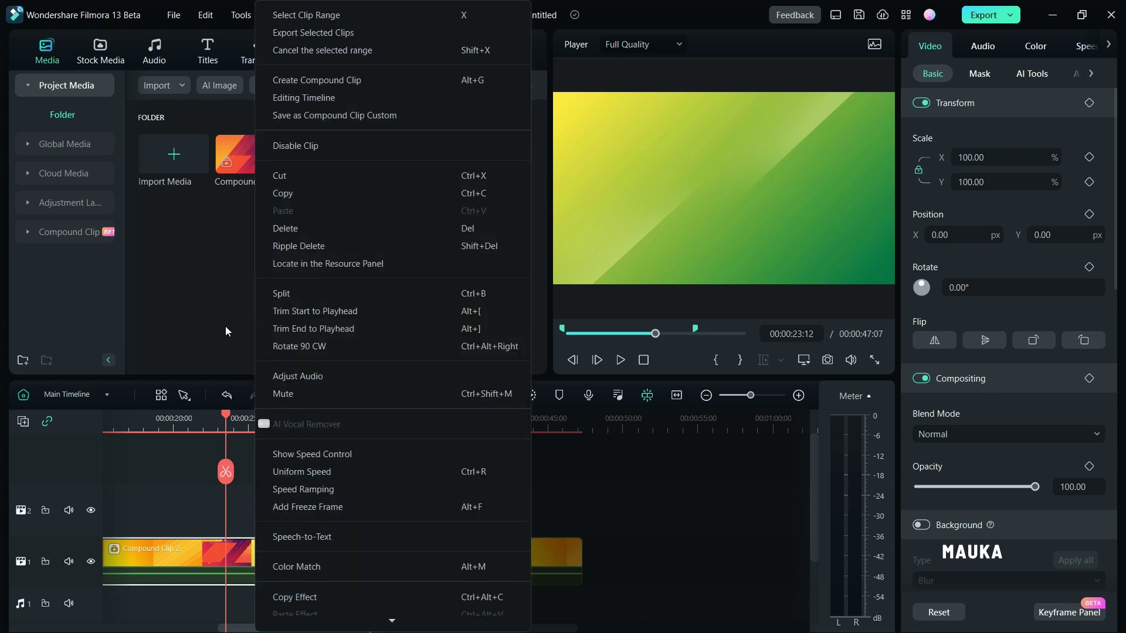
{"action": "left_click", "coordinate": [296, 146]}
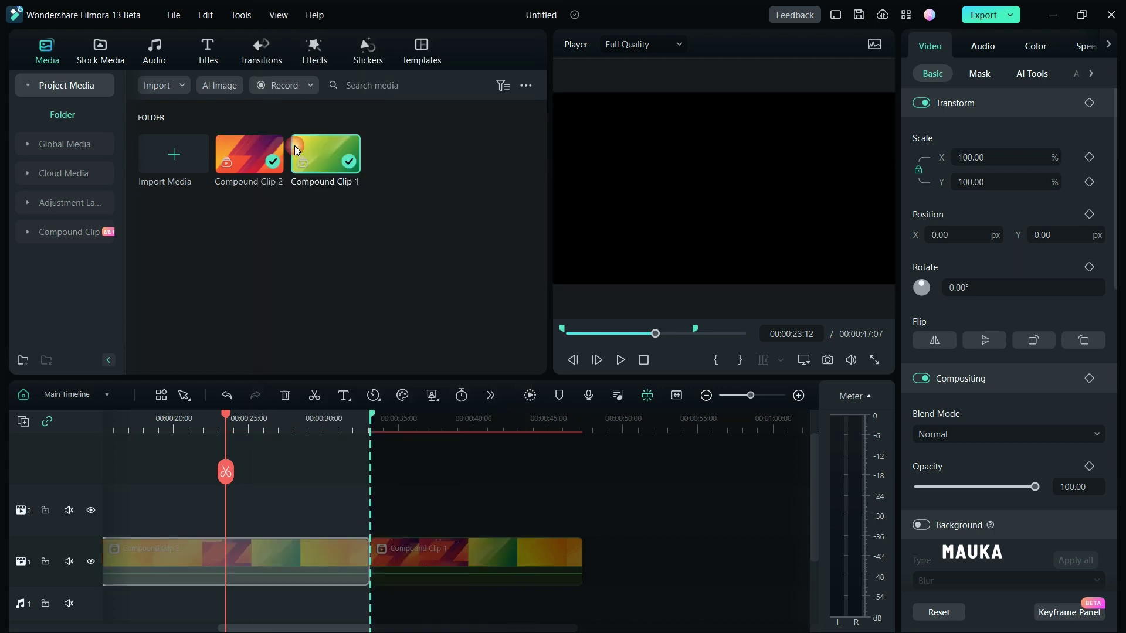
{"action": "left_click_drag", "start_coordinate": [226, 418], "coordinate": [388, 570]}
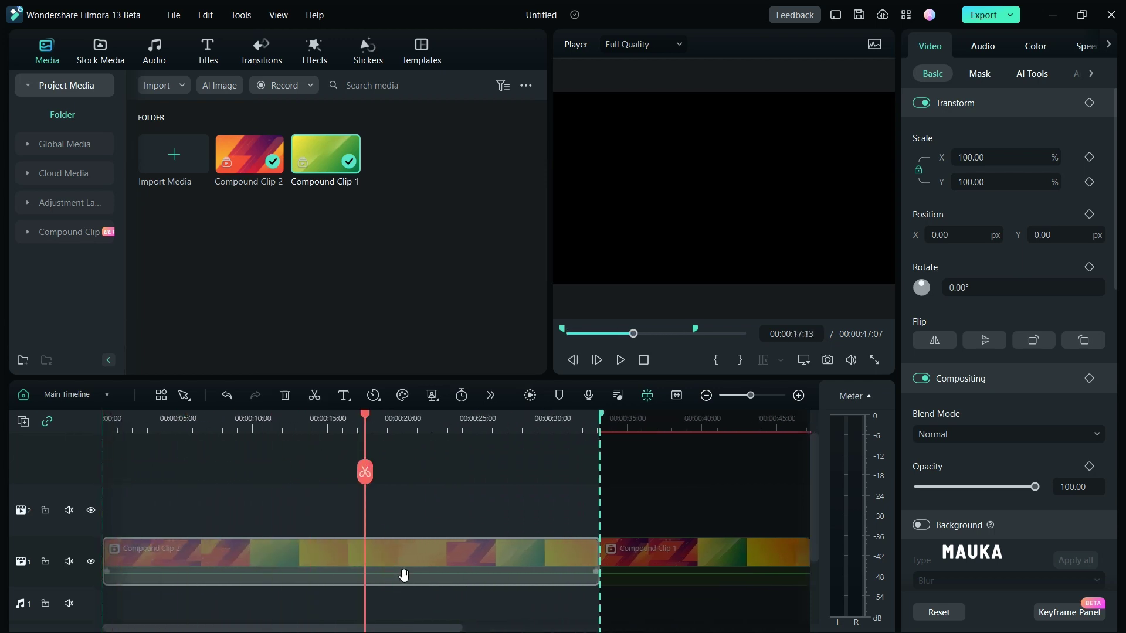
- Move Compound Clip 1 up to the second video track and enable Compound Clip 2
{"action": "left_click_drag", "start_coordinate": [710, 557], "coordinate": [700, 513]}
{"action": "left_click", "coordinate": [427, 566]}
{"action": "right_click", "coordinate": [424, 566]}
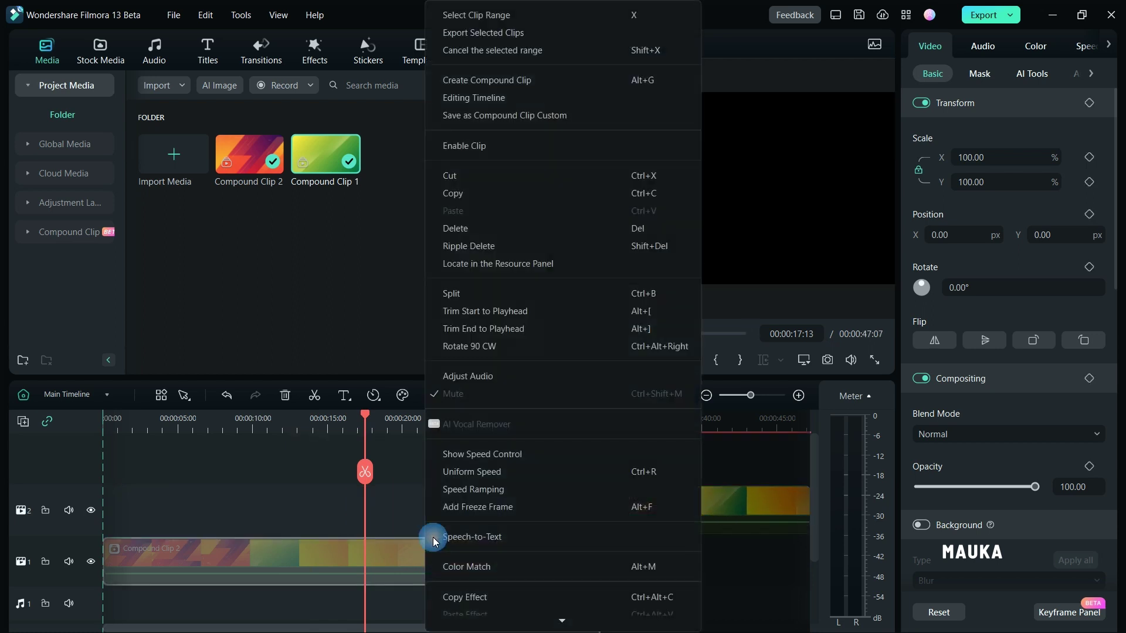
{"action": "left_click", "coordinate": [473, 146]}
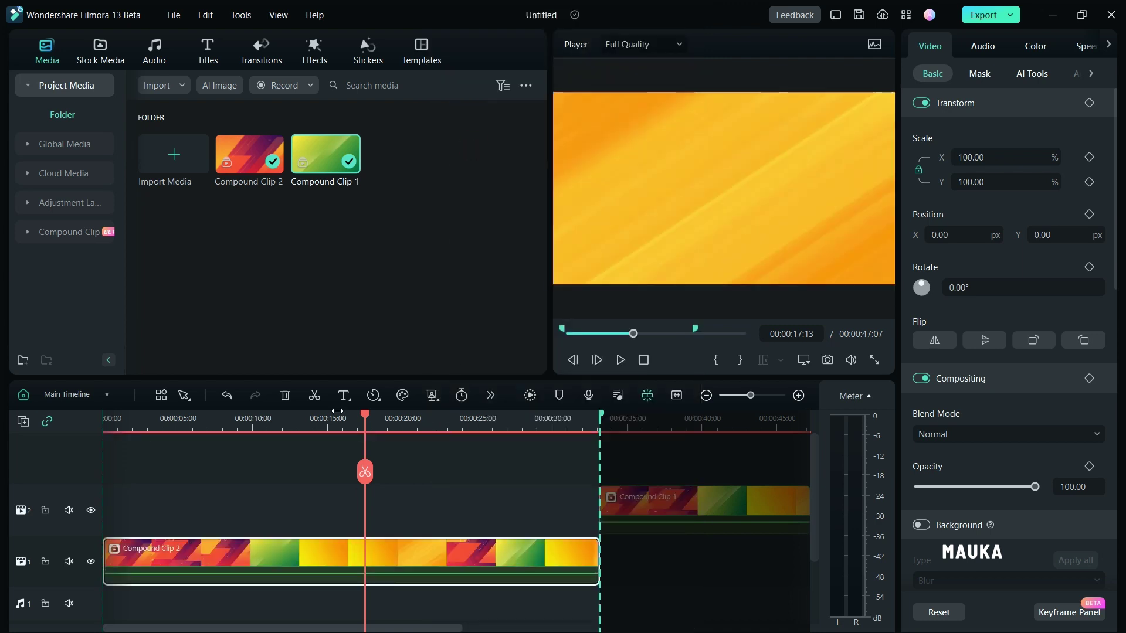
- With the playhead at 00:00:15:24, start exporting the selected Compound Clip 2 and open its thumbnail settings
{"action": "left_click_drag", "start_coordinate": [365, 417], "coordinate": [342, 430]}
{"action": "right_click", "coordinate": [378, 556]}
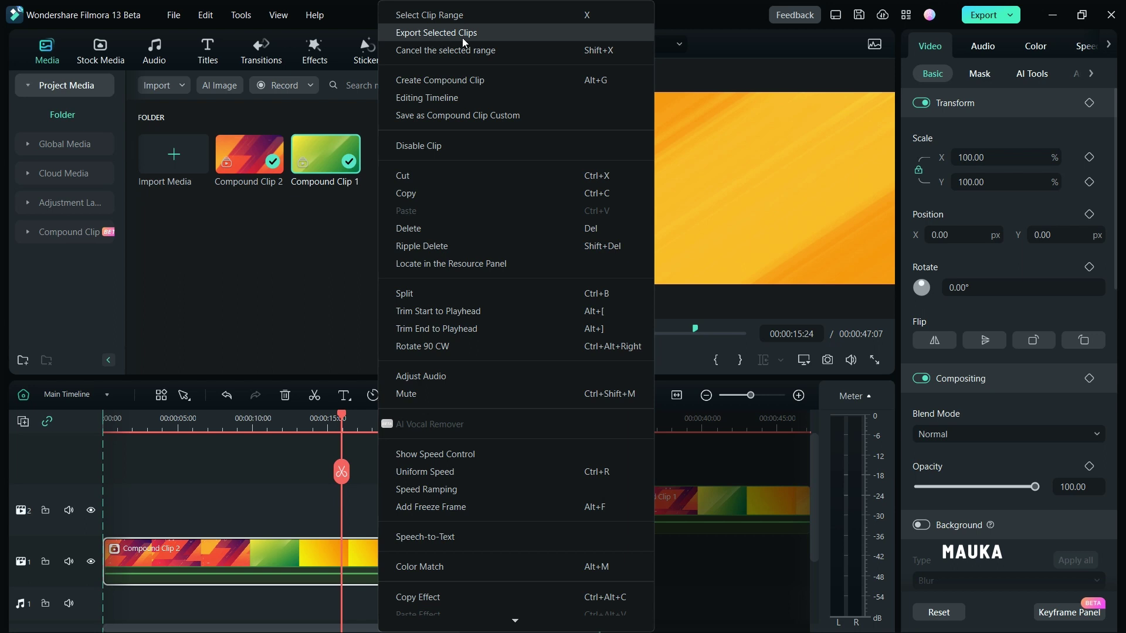
{"action": "left_click", "coordinate": [484, 166]}
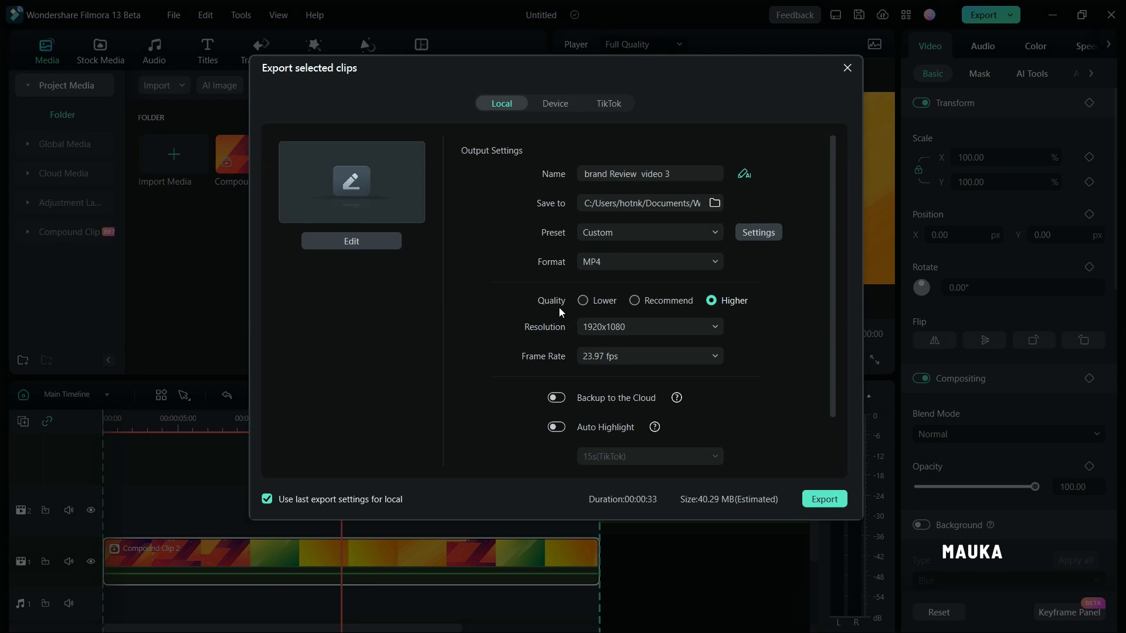
{"action": "left_click", "coordinate": [371, 244]}
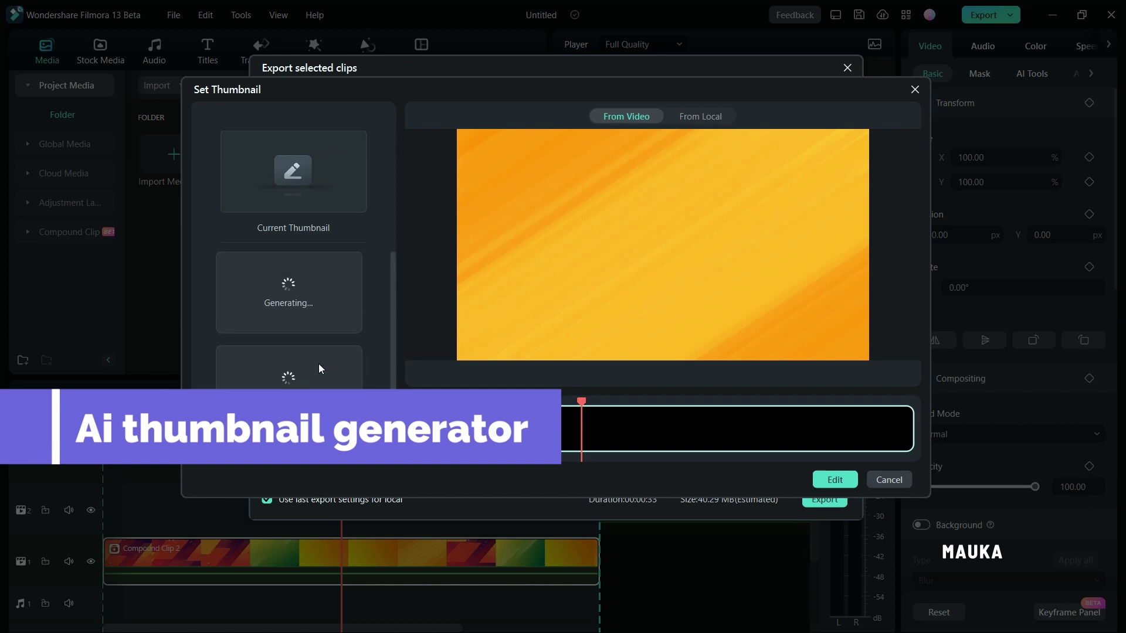
- Scrub through the video frames and try the green suggested thumbnail as a cover candidate
{"action": "scroll", "coordinate": [298, 321], "scroll_direction": "down", "scroll_amount": 1}
{"action": "scroll", "coordinate": [298, 320], "scroll_direction": "up", "scroll_amount": 2}
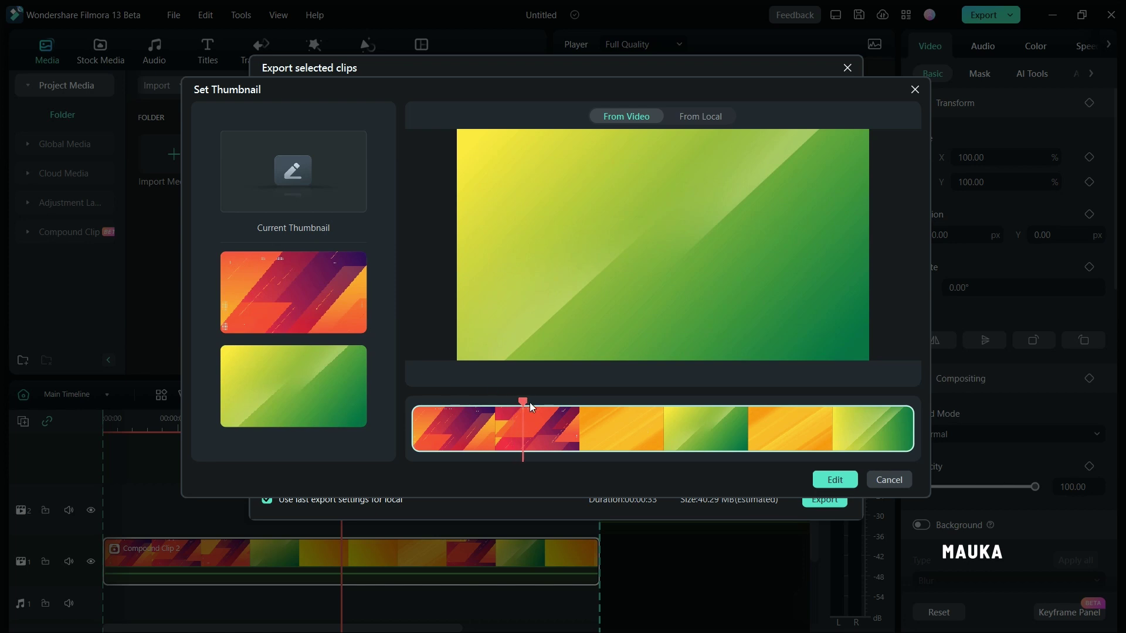
{"action": "left_click_drag", "start_coordinate": [521, 402], "coordinate": [578, 409]}
{"action": "left_click_drag", "start_coordinate": [494, 414], "coordinate": [704, 428]}
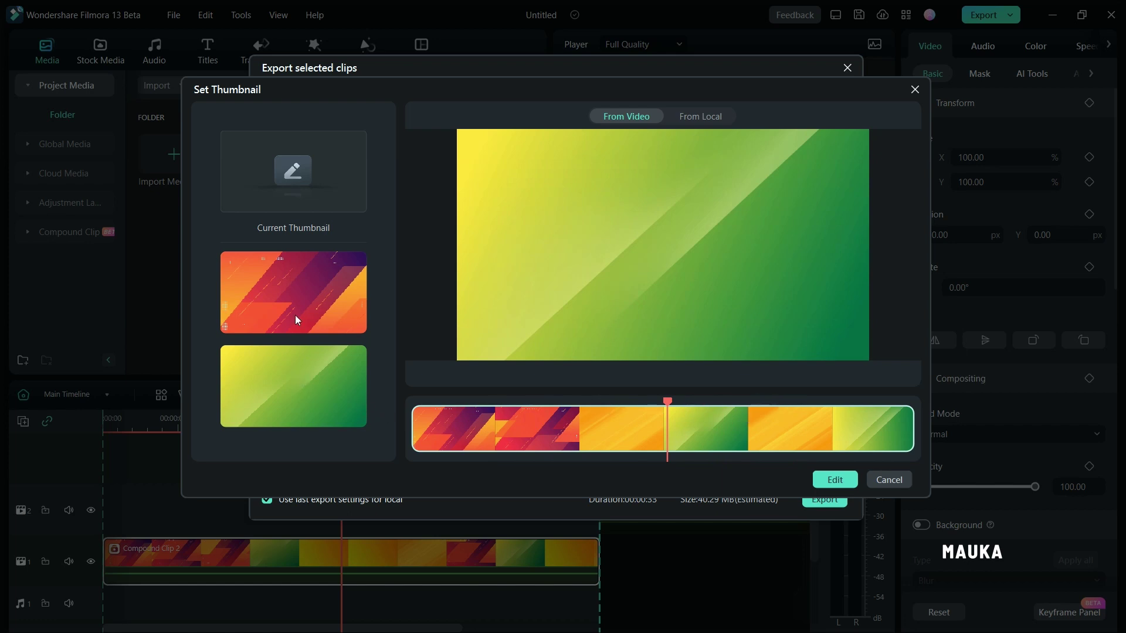
{"action": "left_click", "coordinate": [288, 390]}
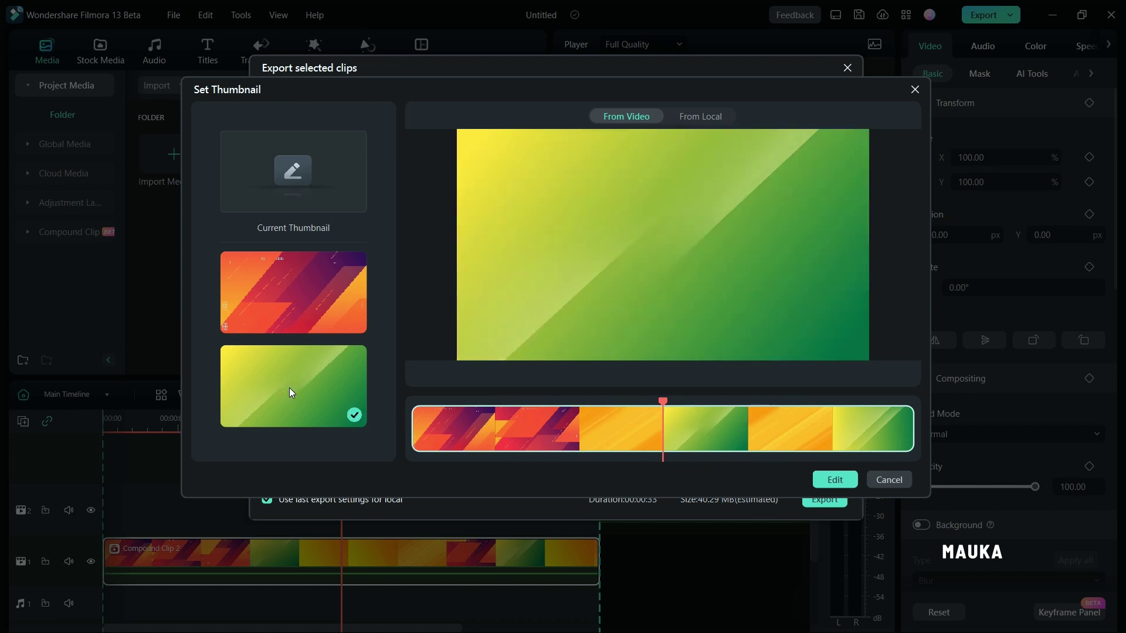
{"action": "left_click_drag", "start_coordinate": [670, 405], "coordinate": [578, 407]}
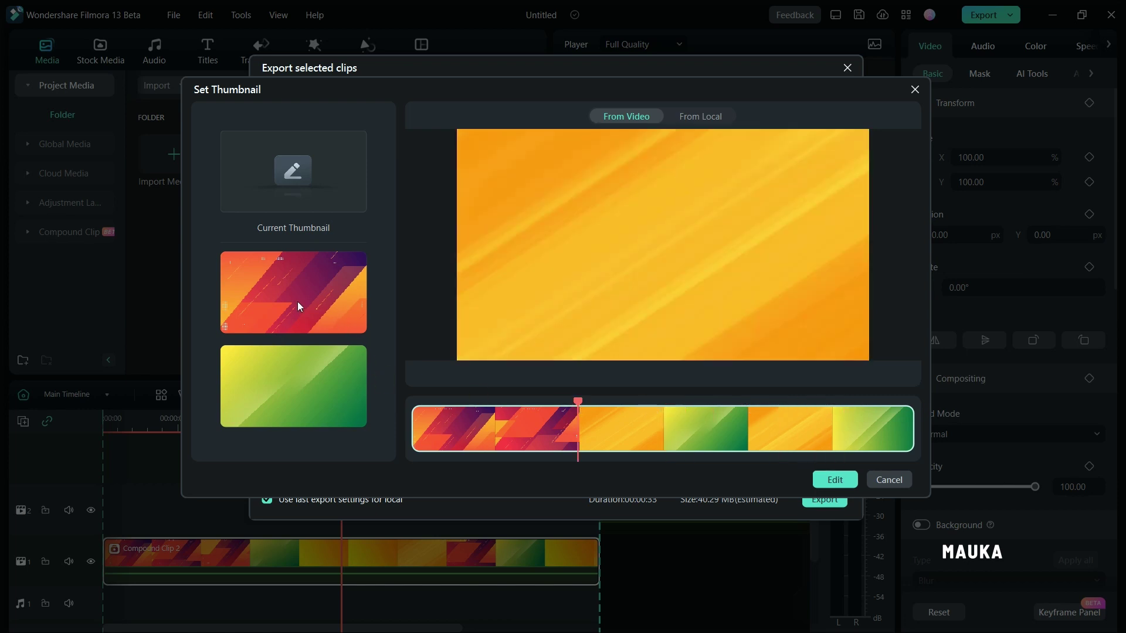
- Choose the suggested thumbnail with the orange and purple diagonal pattern and open it for editing
{"action": "left_click", "coordinate": [297, 301]}
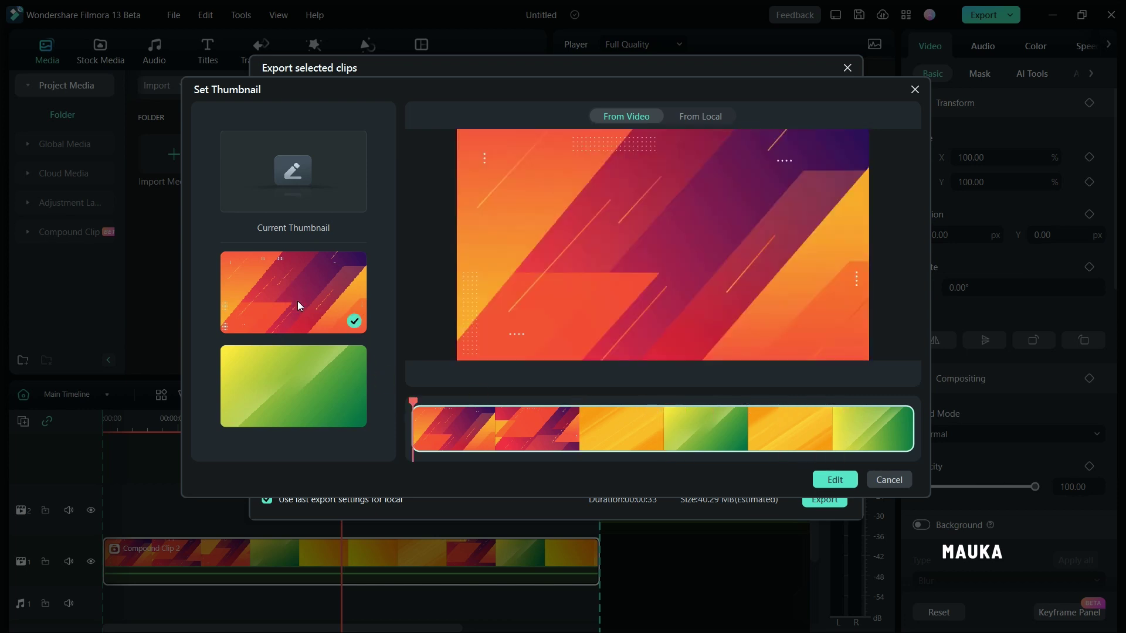
{"action": "left_click", "coordinate": [835, 480]}
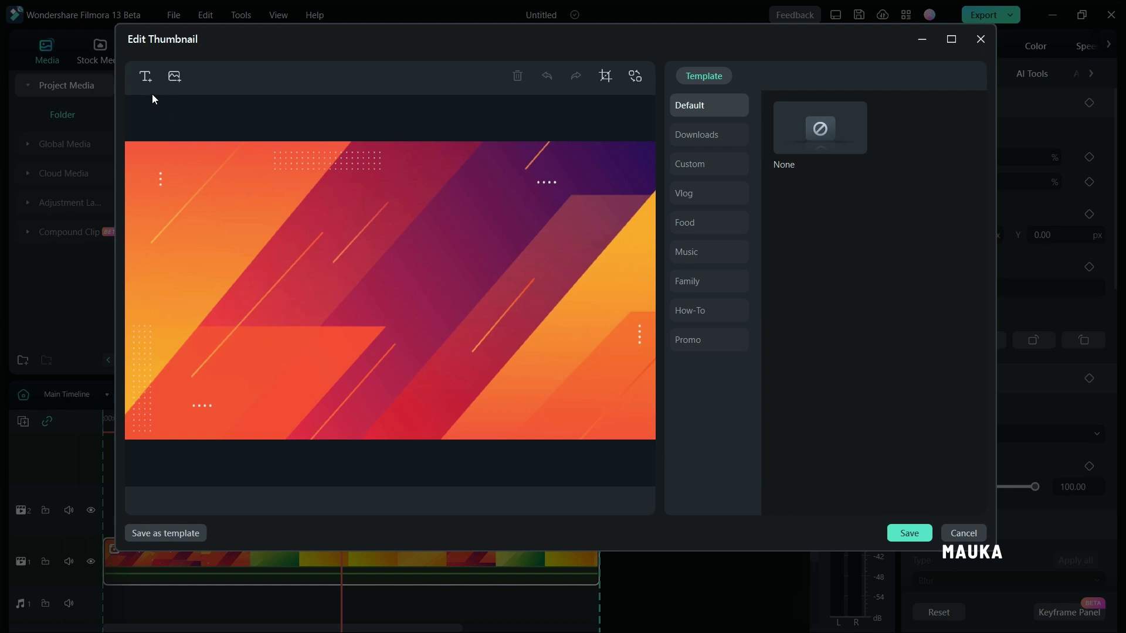
- Add the title "compound clip" to the thumbnail and centre it at position X 0.00, Y 0.00
{"action": "left_click", "coordinate": [145, 77]}
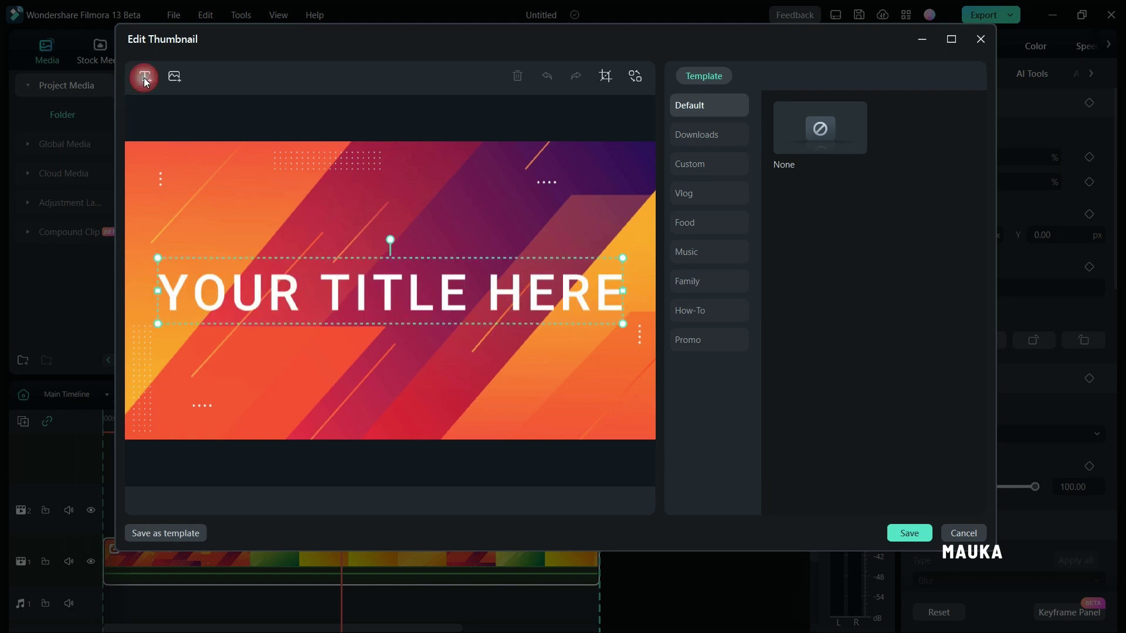
{"action": "double_click", "coordinate": [406, 290]}
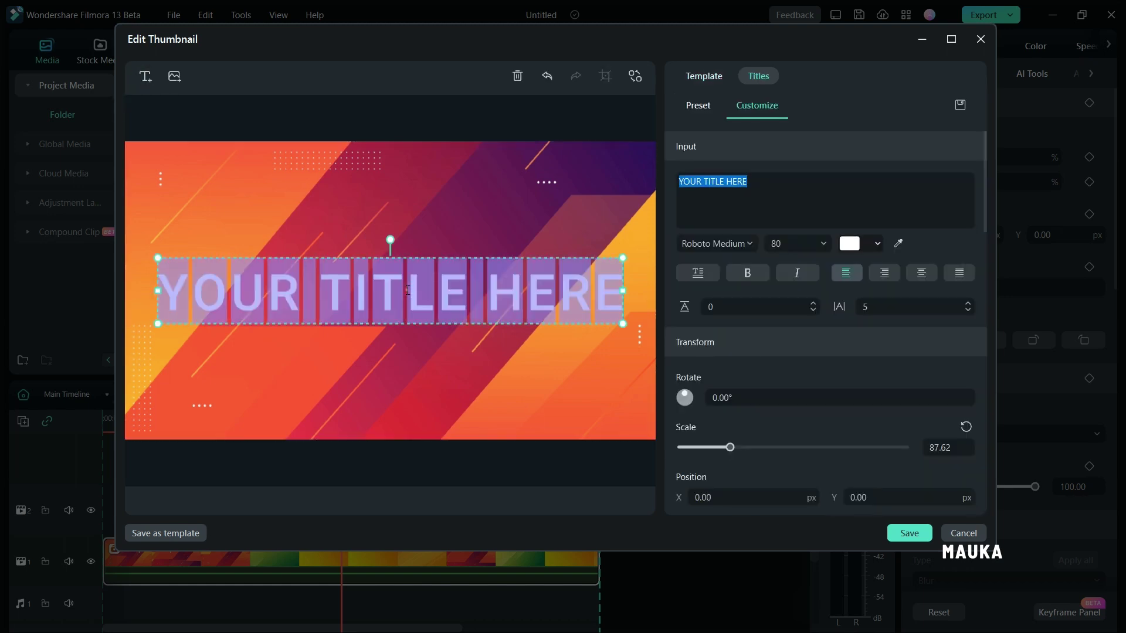
{"action": "type", "text": "co"}
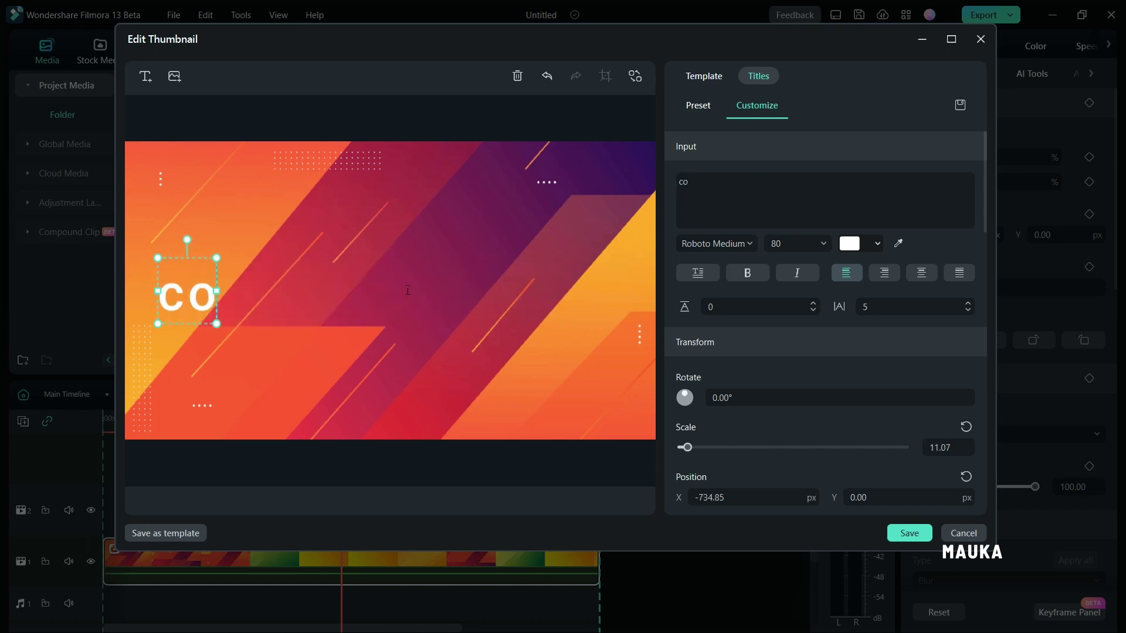
{"action": "type", "text": "mpo"}
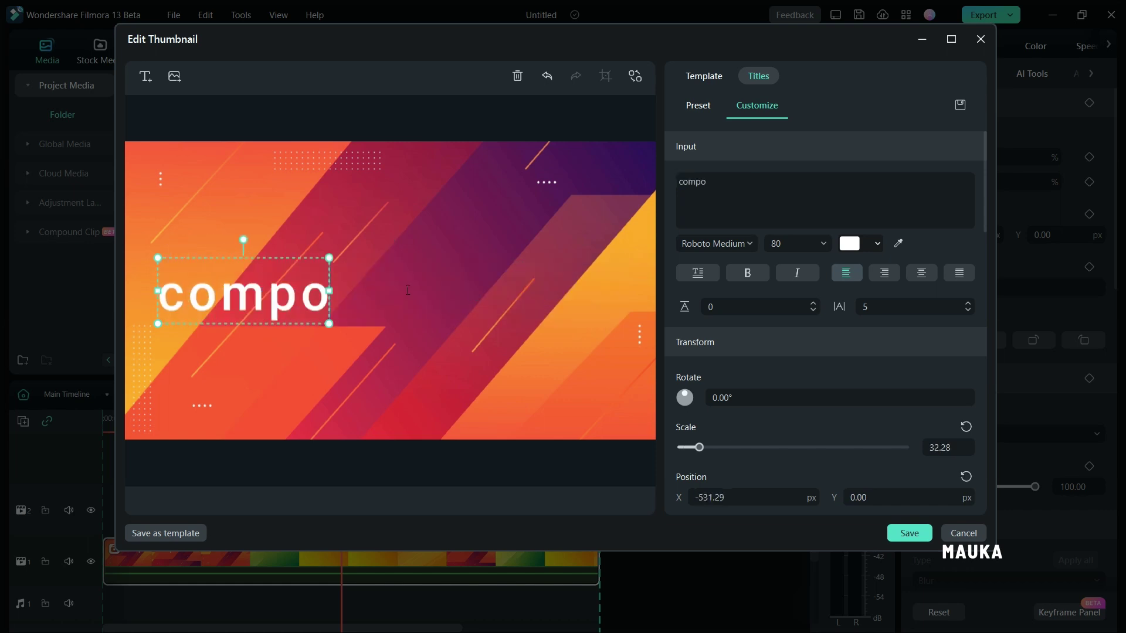
{"action": "type", "text": "und clip"}
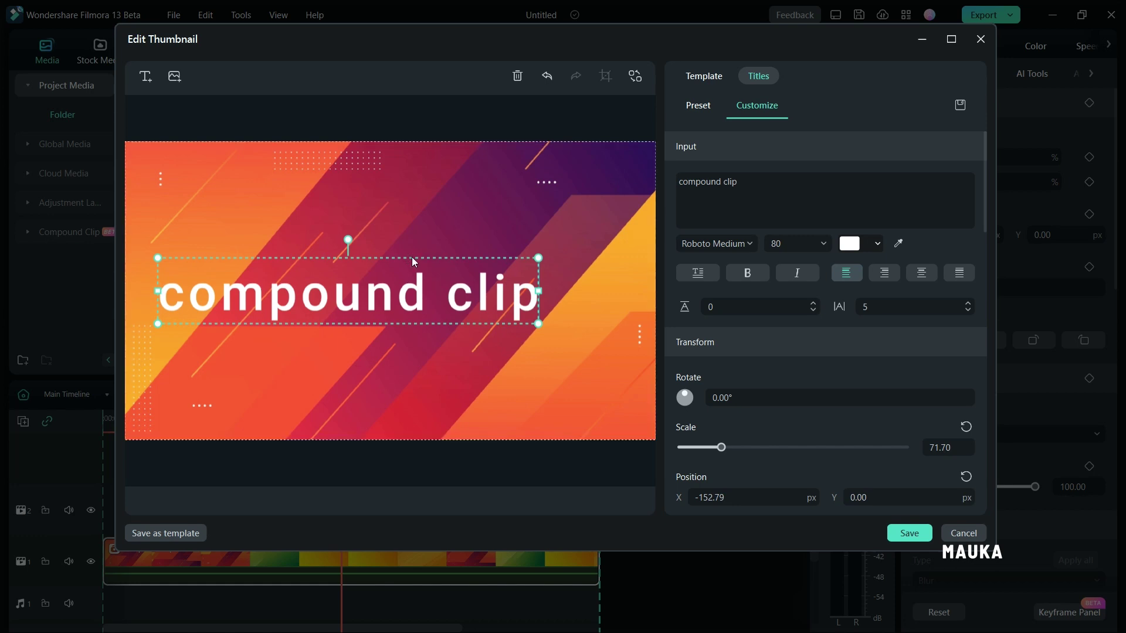
{"action": "left_click_drag", "start_coordinate": [369, 259], "coordinate": [411, 258]}
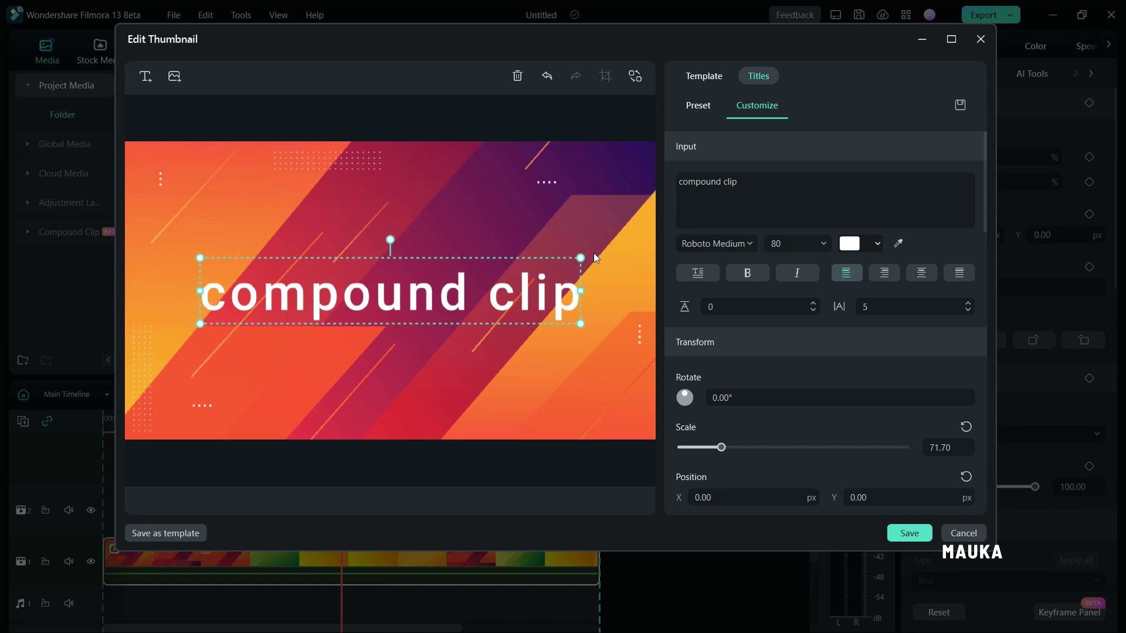
- Try a white cyan-outlined and a black pink-outlined Basic preset on the "compound clip" title
{"action": "left_click", "coordinate": [702, 108]}
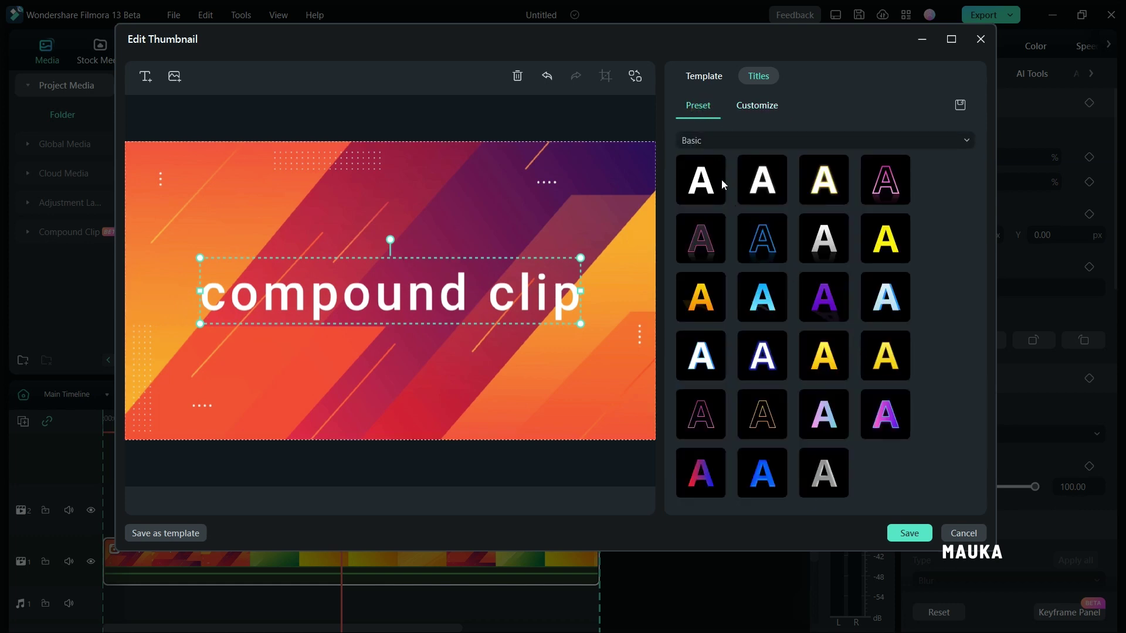
{"action": "left_click", "coordinate": [701, 295]}
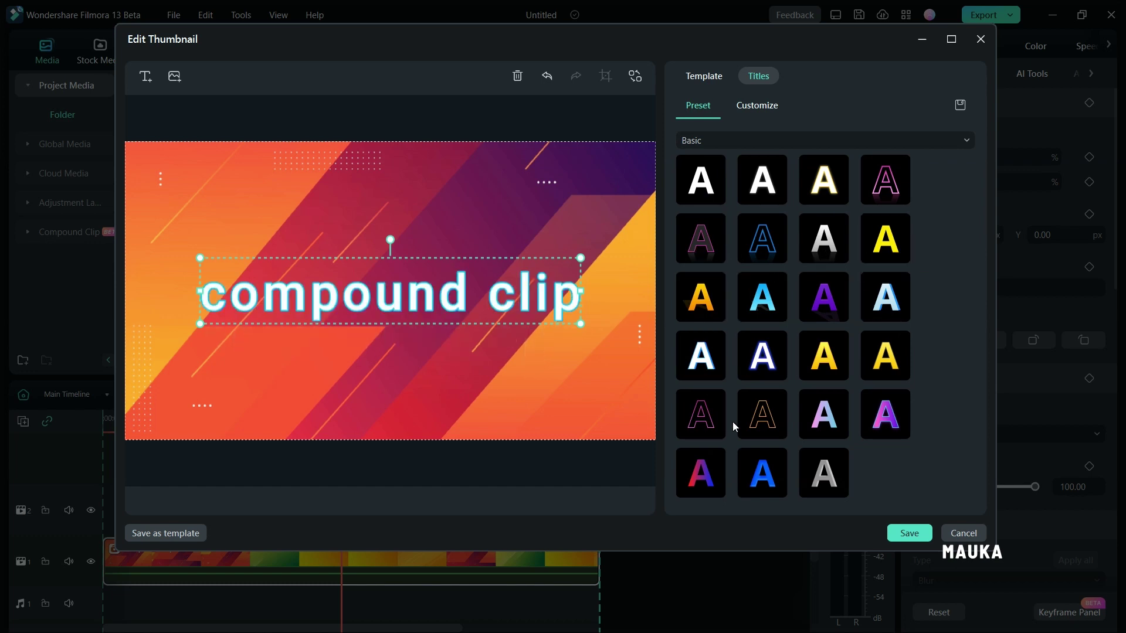
{"action": "left_click", "coordinate": [701, 414]}
- Try several WordArt presets on the "compound clip" title and settle on the gold style with a dark outline and pale glow
{"action": "left_click", "coordinate": [717, 139]}
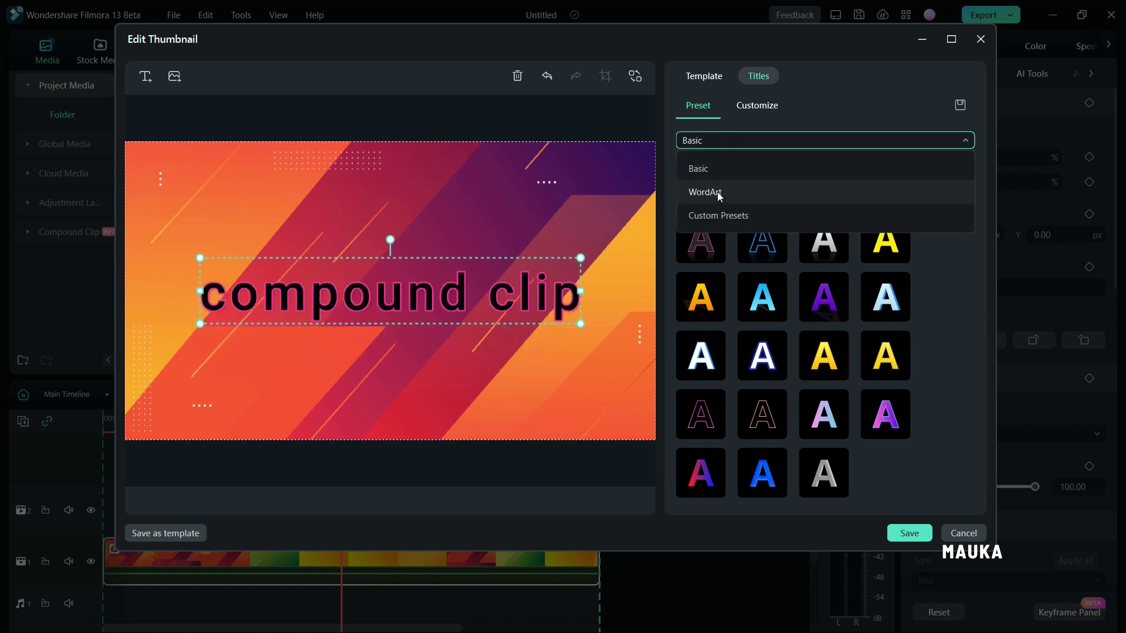
{"action": "left_click", "coordinate": [716, 192]}
{"action": "left_click", "coordinate": [824, 238]}
{"action": "scroll", "coordinate": [829, 283], "scroll_direction": "down", "scroll_amount": 1}
{"action": "left_click", "coordinate": [829, 284]}
{"action": "left_click", "coordinate": [821, 334]}
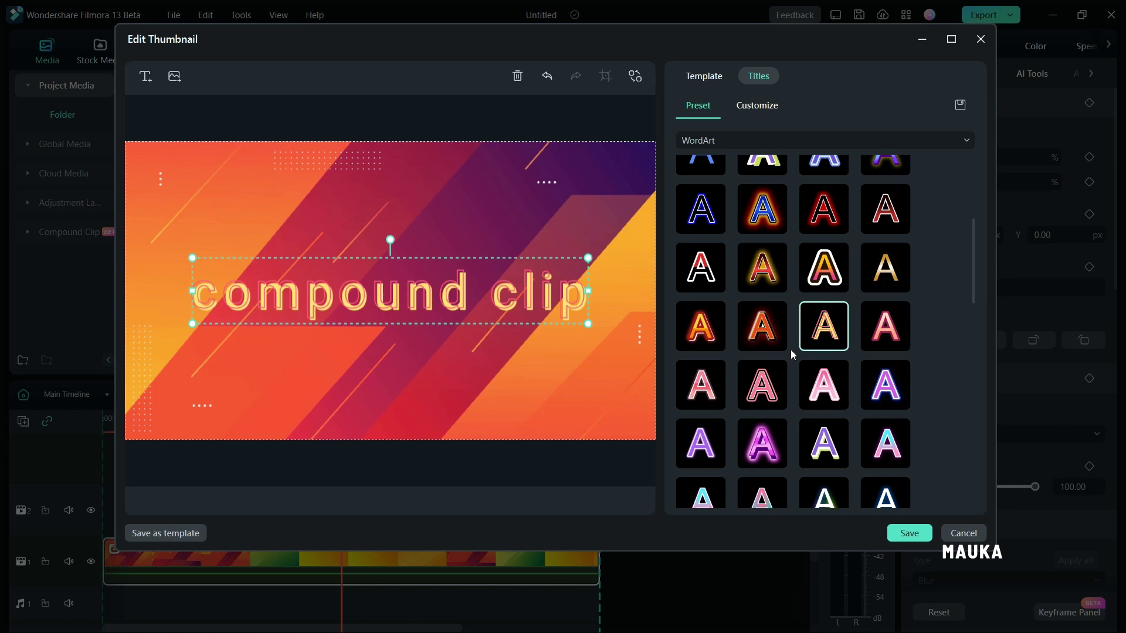
{"action": "left_click", "coordinate": [763, 341]}
{"action": "scroll", "coordinate": [824, 364], "scroll_direction": "down", "scroll_amount": 3}
{"action": "left_click", "coordinate": [883, 420]}
{"action": "left_click", "coordinate": [772, 423]}
{"action": "left_click", "coordinate": [885, 355]}
{"action": "scroll", "coordinate": [880, 328], "scroll_direction": "down", "scroll_amount": 3}
{"action": "left_click", "coordinate": [886, 387]}
{"action": "scroll", "coordinate": [880, 328], "scroll_direction": "up", "scroll_amount": 5}
{"action": "left_click", "coordinate": [869, 284]}
{"action": "left_click", "coordinate": [823, 391]}
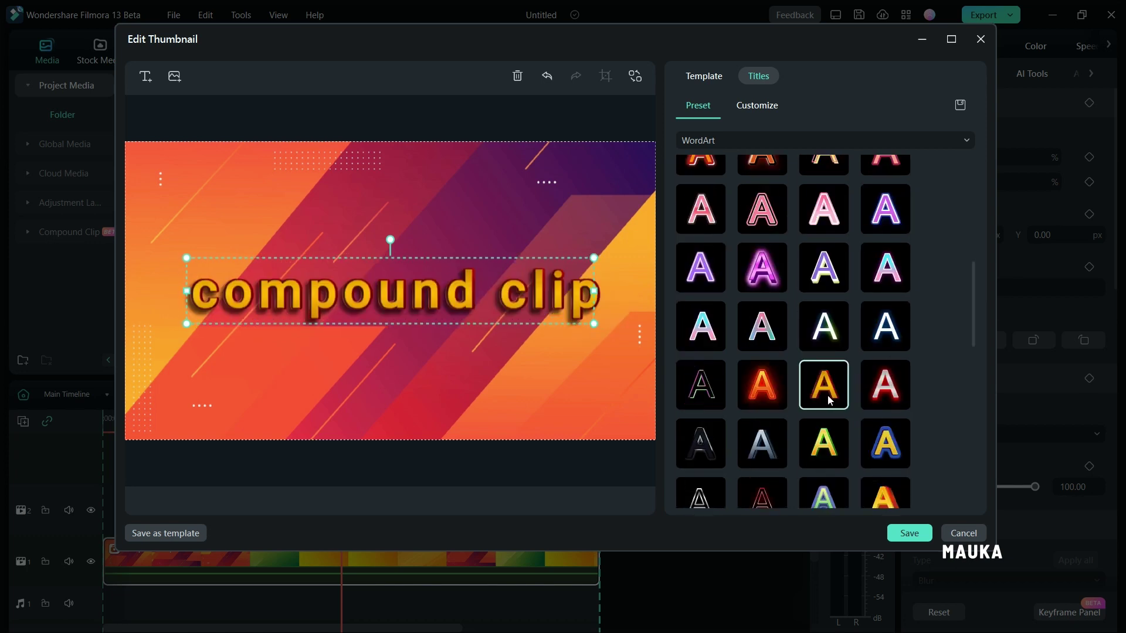
{"action": "scroll", "coordinate": [809, 449], "scroll_direction": "up", "scroll_amount": 5}
{"action": "left_click", "coordinate": [771, 317]}
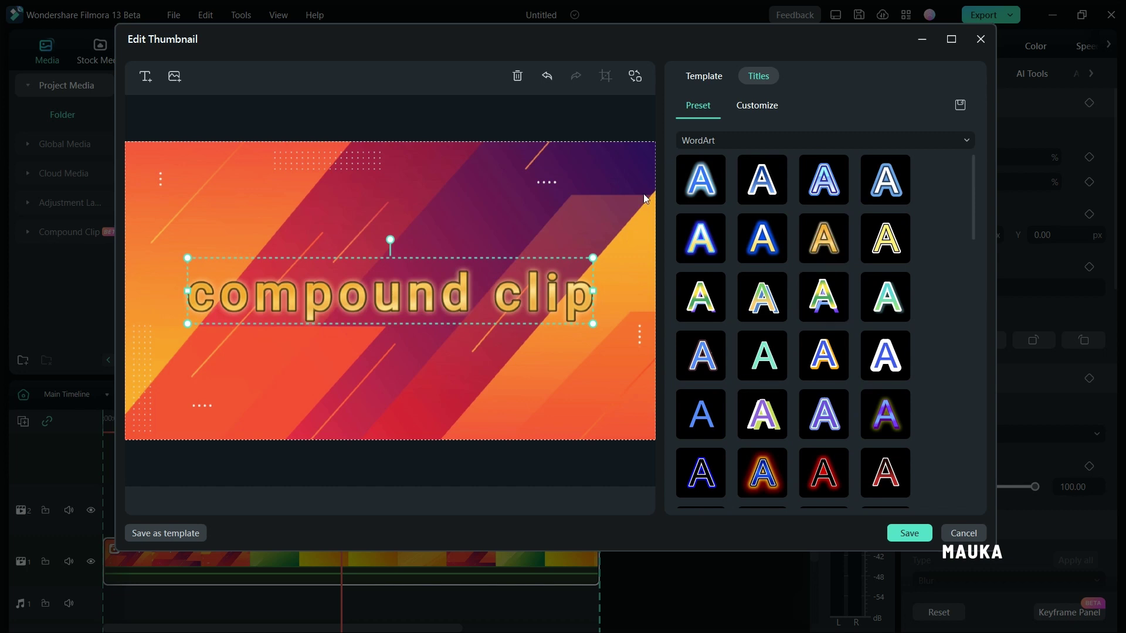
- Add a second title reading "filmora 13 test beta" above the "compound clip" title
{"action": "left_click", "coordinate": [304, 180]}
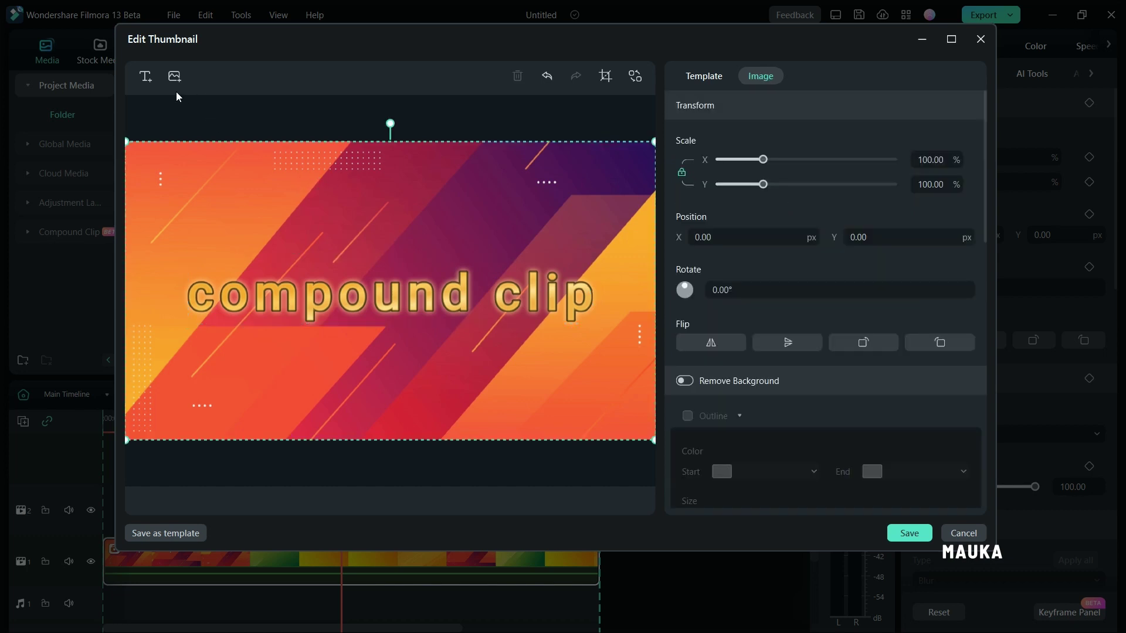
{"action": "left_click", "coordinate": [147, 78]}
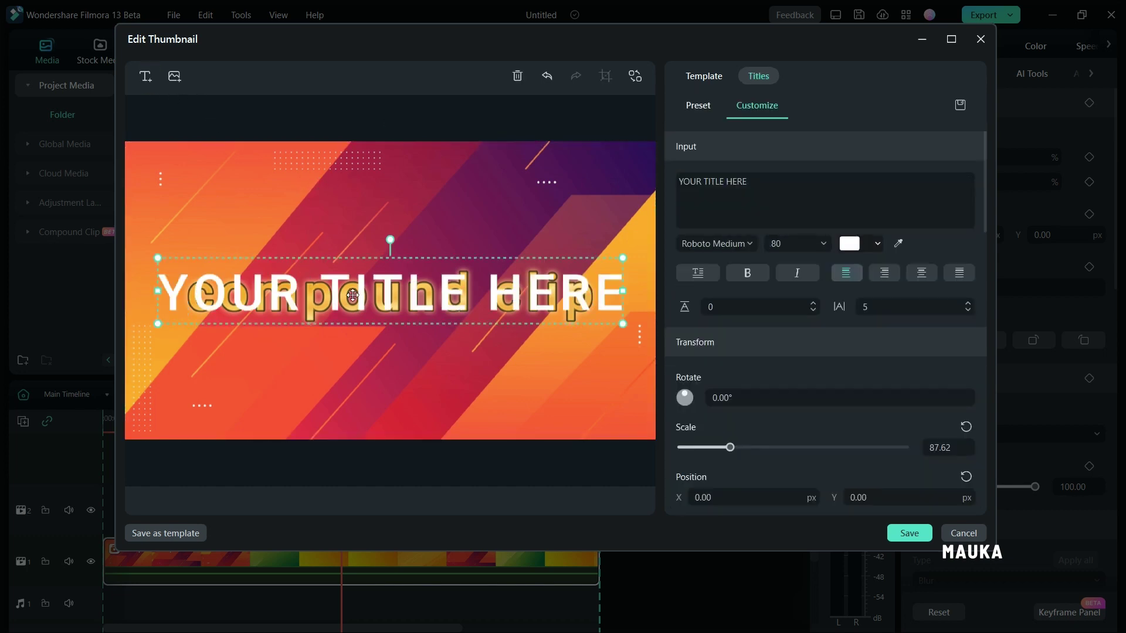
{"action": "left_click_drag", "start_coordinate": [336, 278], "coordinate": [332, 186]}
{"action": "double_click", "coordinate": [342, 200]}
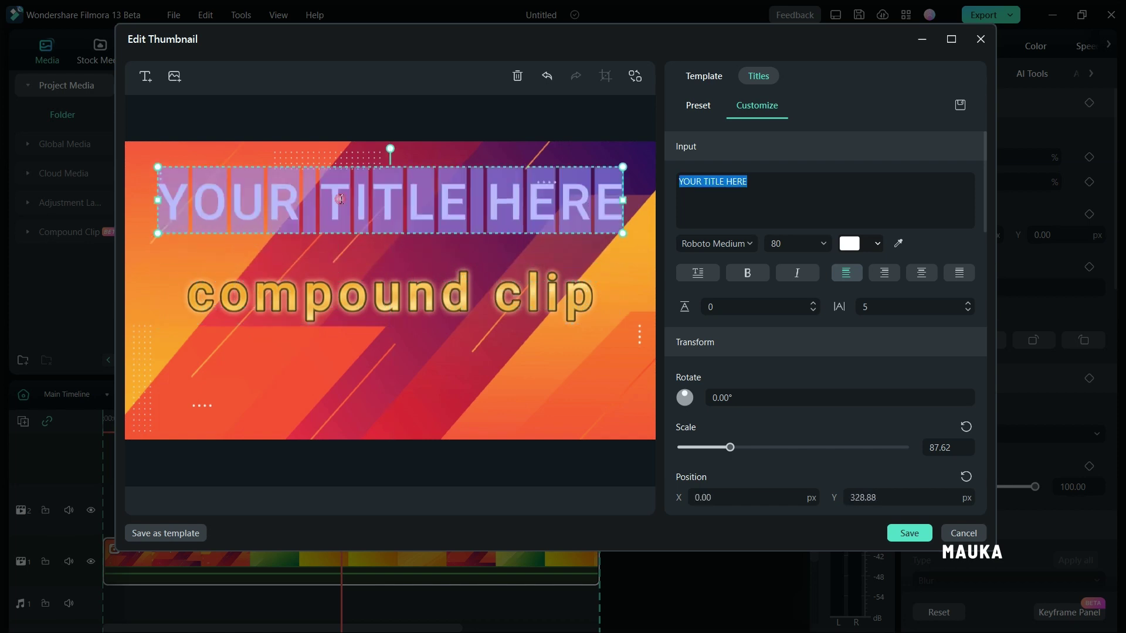
{"action": "type", "text": "filmora 1"}
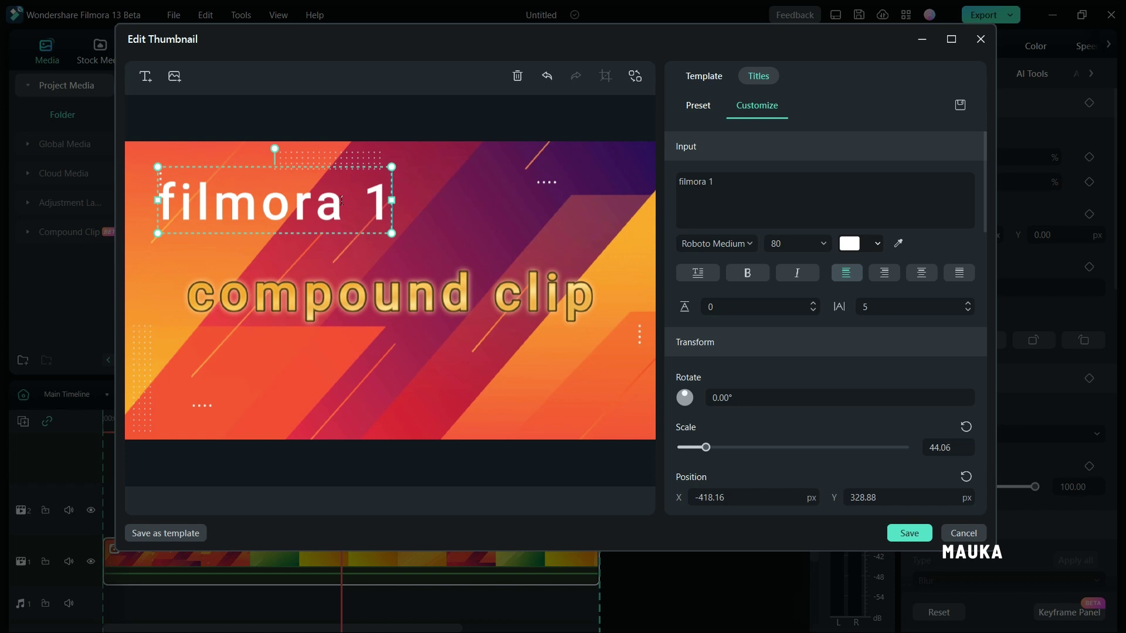
{"action": "type", "text": "3 test beta"}
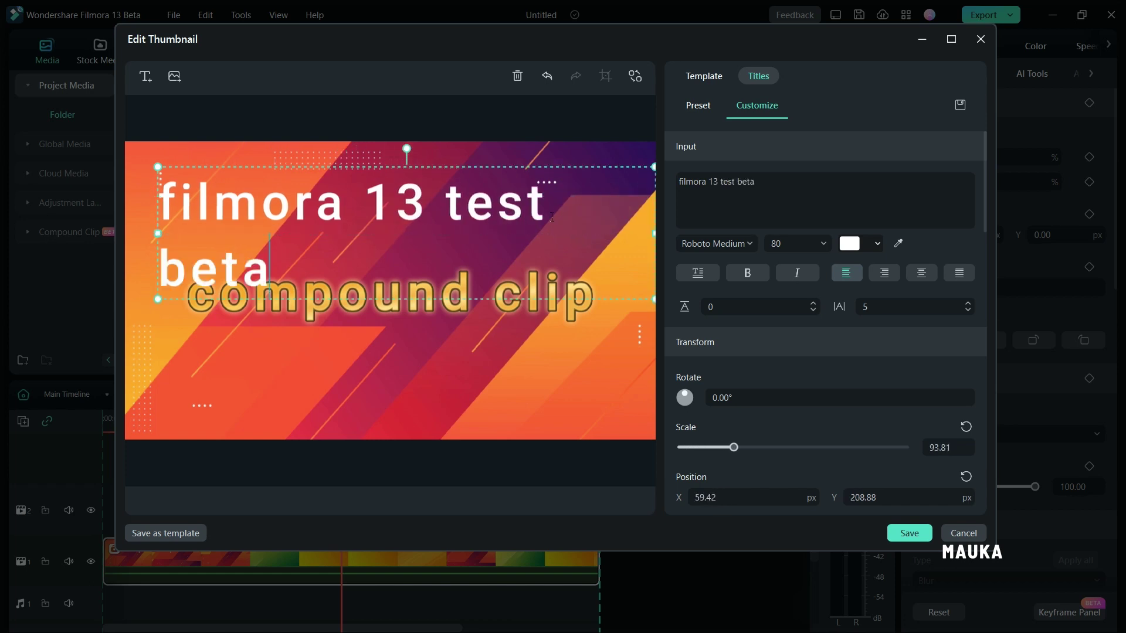
- Set the "filmora 13 test beta" title to font size 22 and fit its narrowed text box into the thumbnail's upper-left area
{"action": "key", "text": "ctrl+a"}
{"action": "left_click", "coordinate": [798, 244]}
{"action": "left_click", "coordinate": [786, 313]}
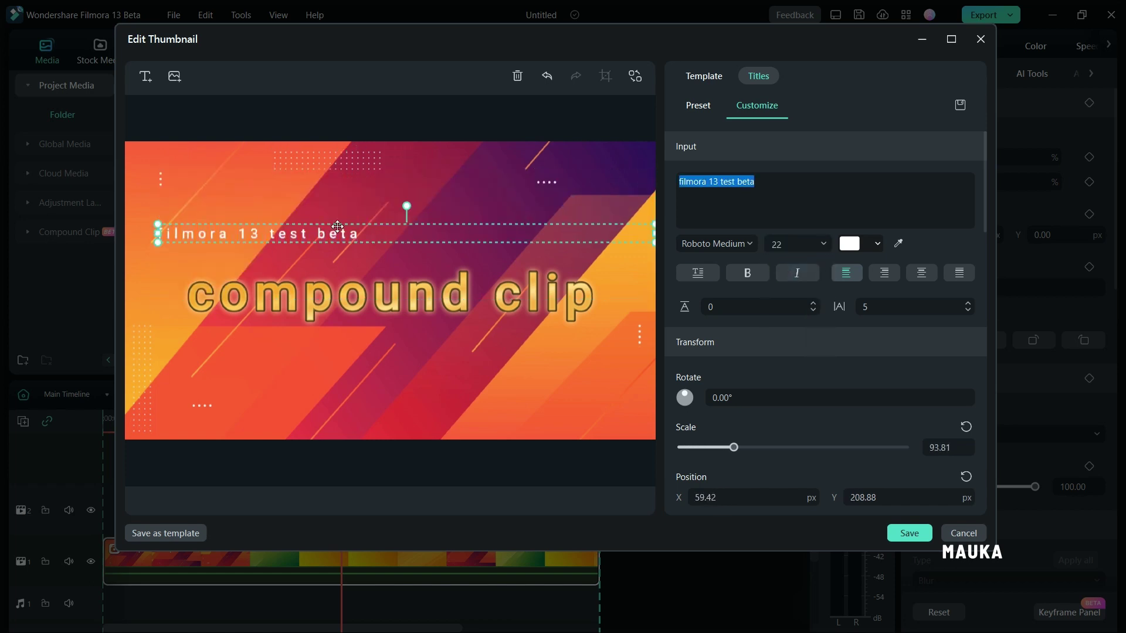
{"action": "left_click_drag", "start_coordinate": [361, 227], "coordinate": [361, 173]}
{"action": "left_click_drag", "start_coordinate": [654, 179], "coordinate": [513, 179]}
{"action": "left_click_drag", "start_coordinate": [474, 182], "coordinate": [380, 171]}
{"action": "left_click", "coordinate": [596, 115]}
- Enable a background behind the "filmora 13 test beta" title and tighten its text box to the text width
{"action": "left_click", "coordinate": [356, 182]}
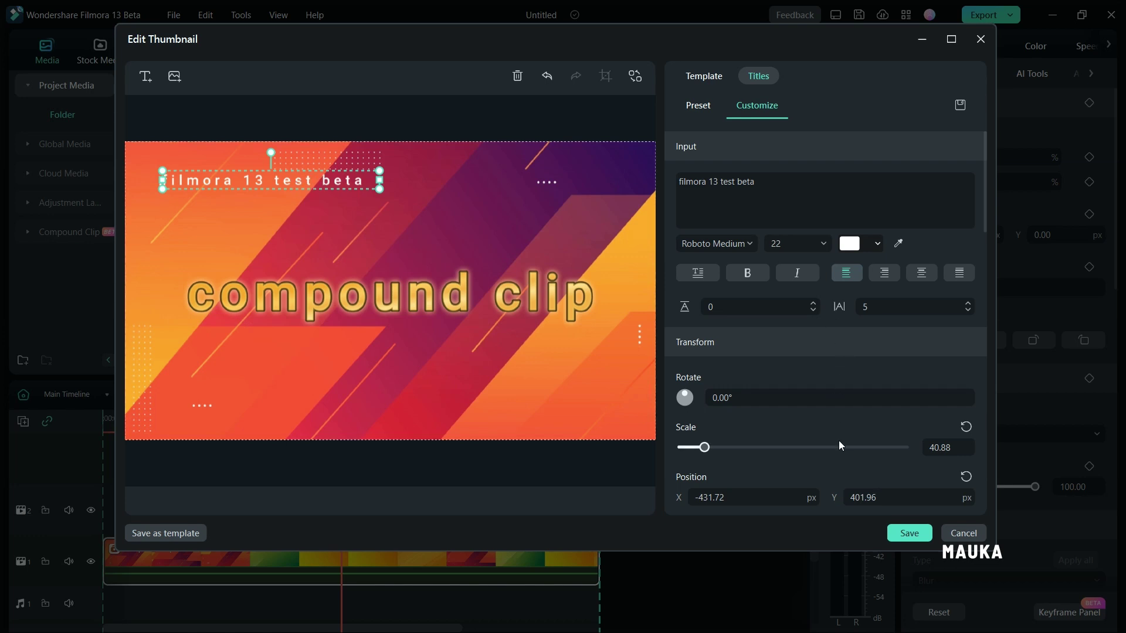
{"action": "scroll", "coordinate": [840, 442], "scroll_direction": "down", "scroll_amount": 7}
{"action": "scroll", "coordinate": [840, 443], "scroll_direction": "down", "scroll_amount": 5}
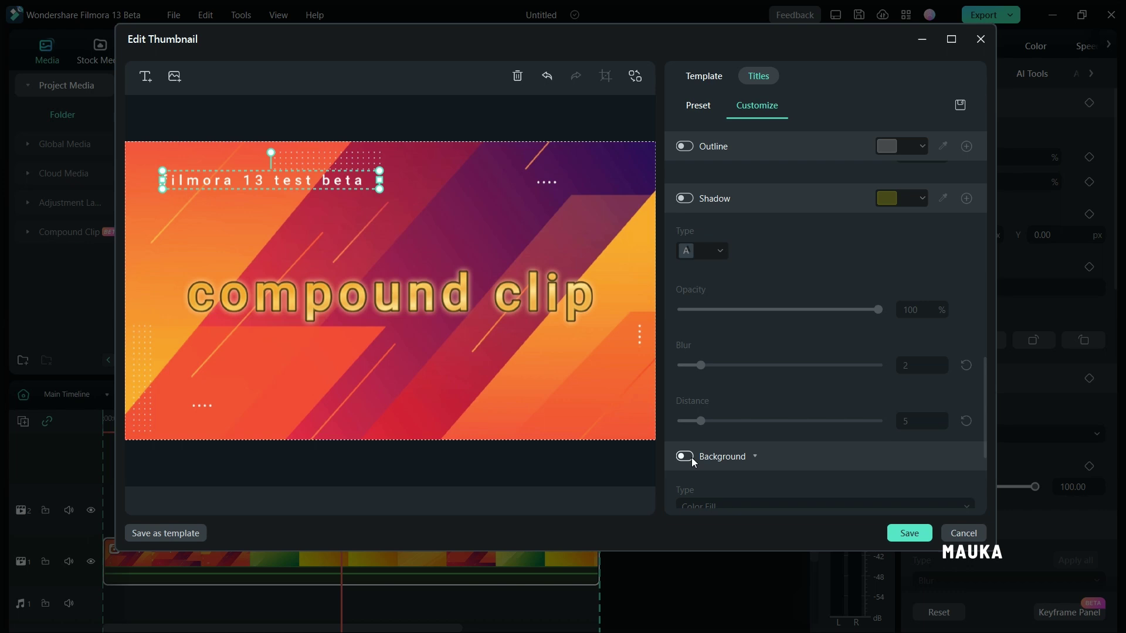
{"action": "left_click", "coordinate": [691, 458]}
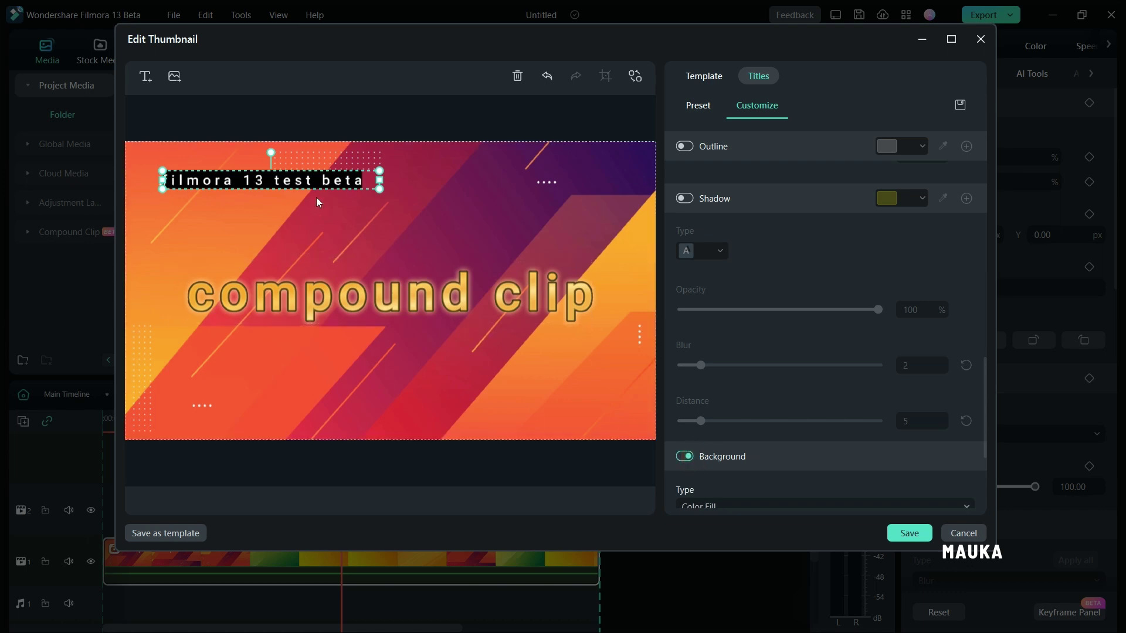
{"action": "mouse_move", "coordinate": [380, 180]}
{"action": "left_mouse_down"}
{"action": "mouse_move", "coordinate": [545, 180]}
{"action": "mouse_move", "coordinate": [370, 186]}
{"action": "left_mouse_up"}
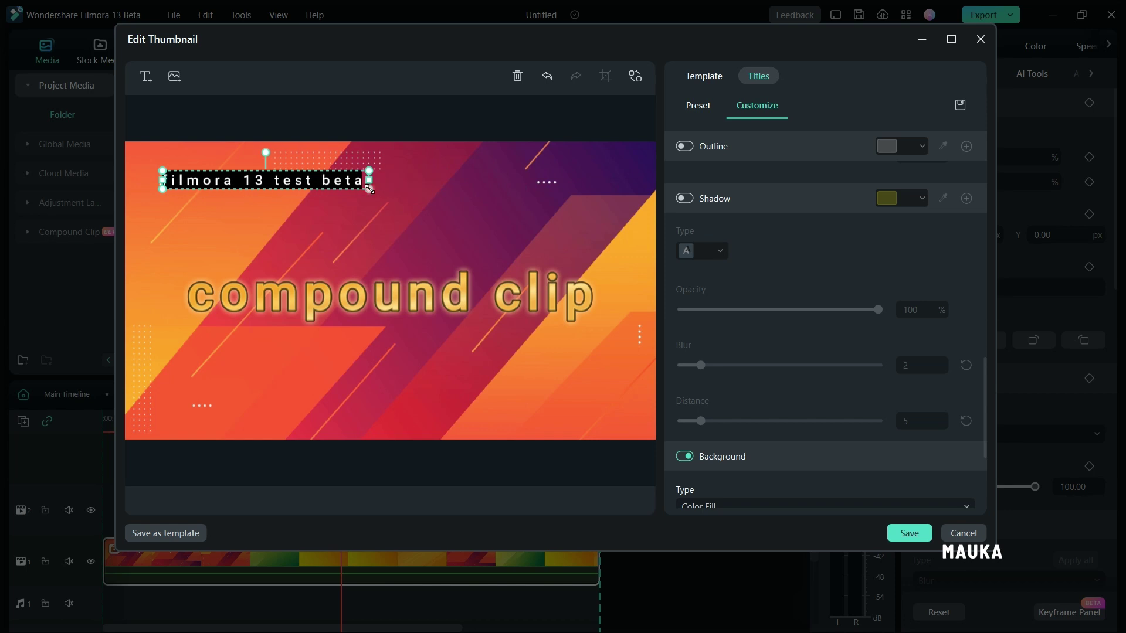
- Insert the yellow arrow image R from the icons folder into the thumbnail and rotate it to -180°
{"action": "left_click", "coordinate": [445, 220]}
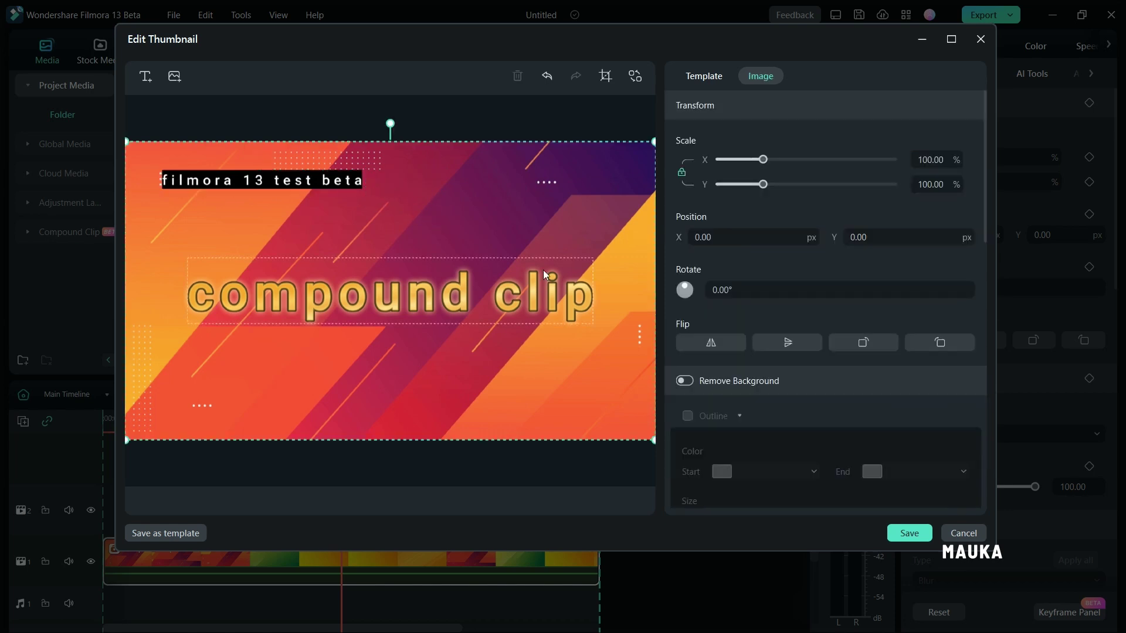
{"action": "left_click", "coordinate": [178, 82]}
{"action": "left_click", "coordinate": [302, 187]}
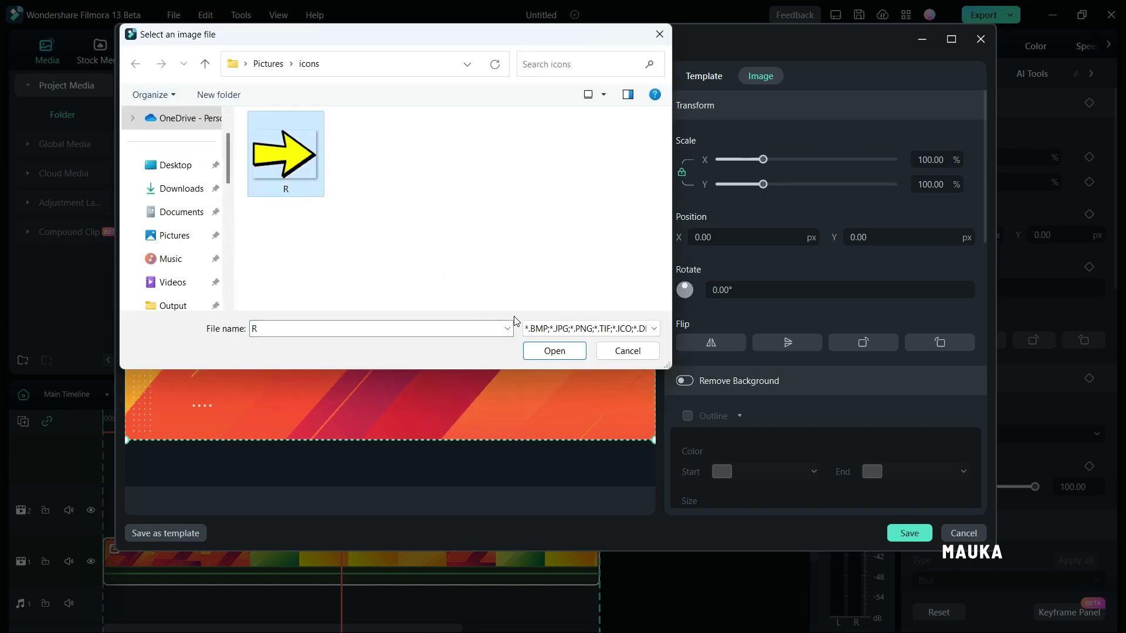
{"action": "left_click", "coordinate": [532, 352]}
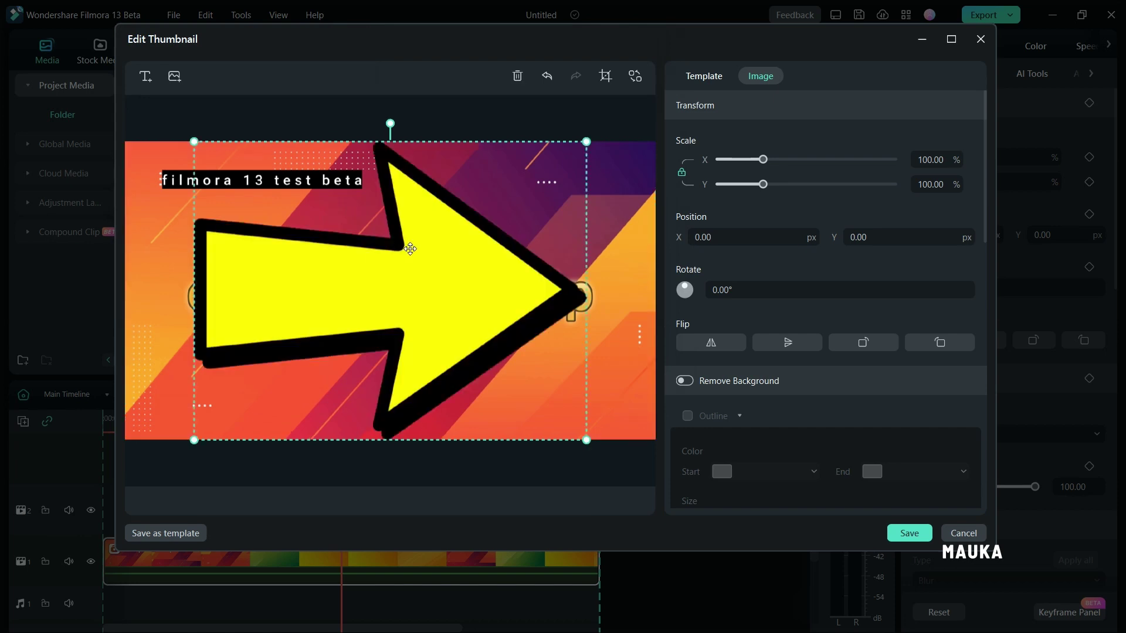
{"action": "left_click_drag", "start_coordinate": [371, 124], "coordinate": [398, 421]}
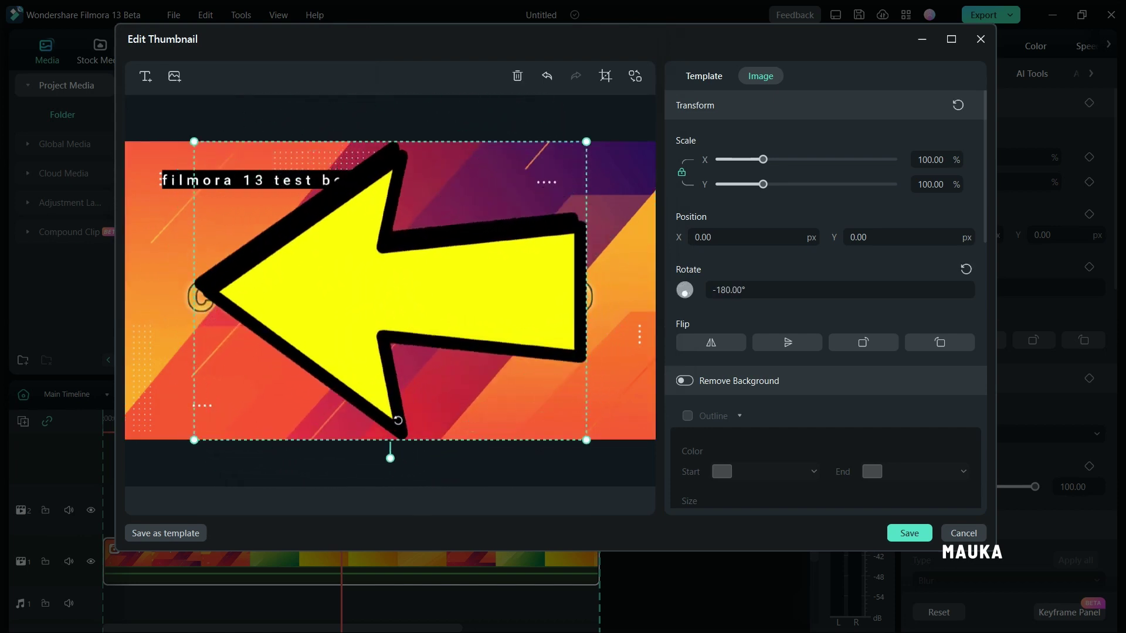
- Shrink the arrow image to about 19% and place it beside the "filmora 13 test beta" title, pointing at the text
{"action": "left_click_drag", "start_coordinate": [194, 442], "coordinate": [498, 208]}
{"action": "left_click_drag", "start_coordinate": [578, 181], "coordinate": [450, 183]}
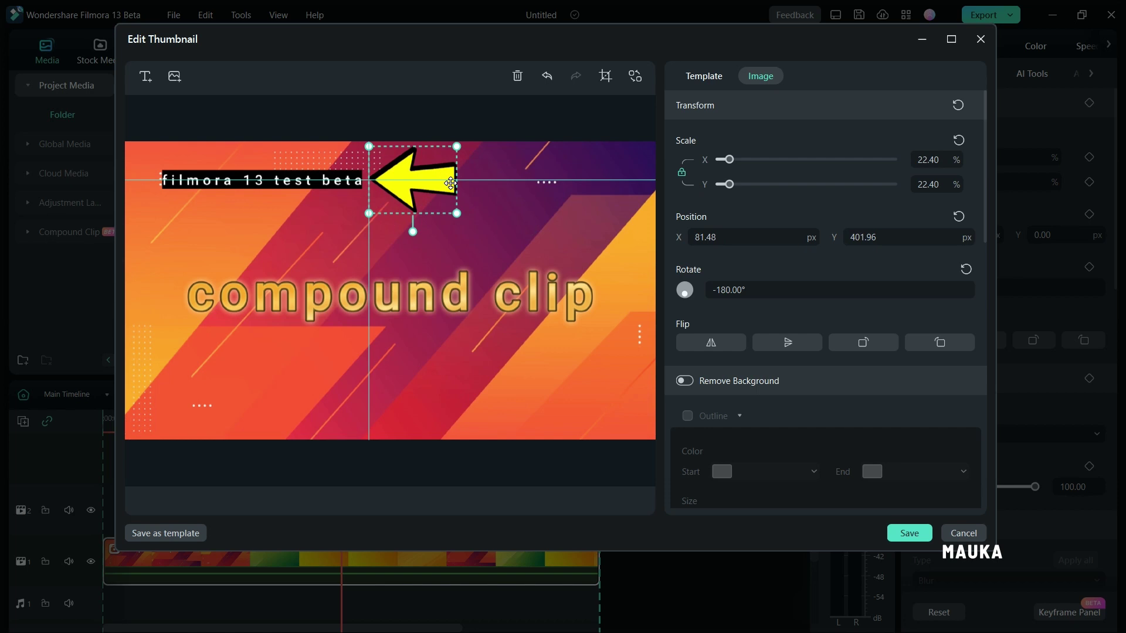
{"action": "left_click_drag", "start_coordinate": [369, 214], "coordinate": [419, 193]}
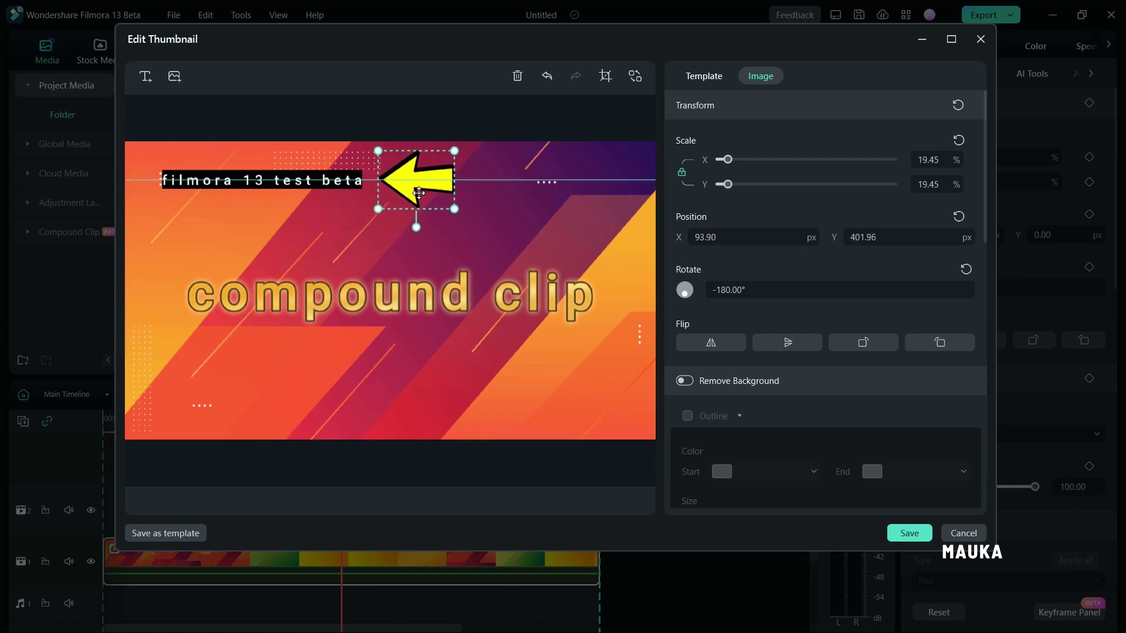
{"action": "left_click", "coordinate": [404, 118]}
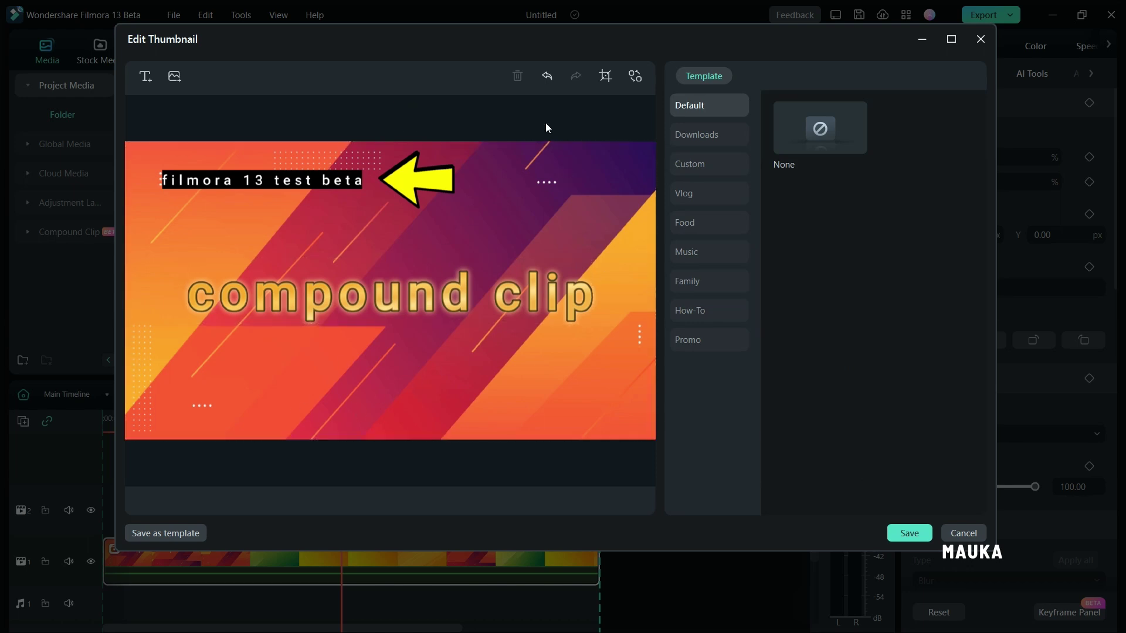
{"action": "left_click", "coordinate": [453, 385]}
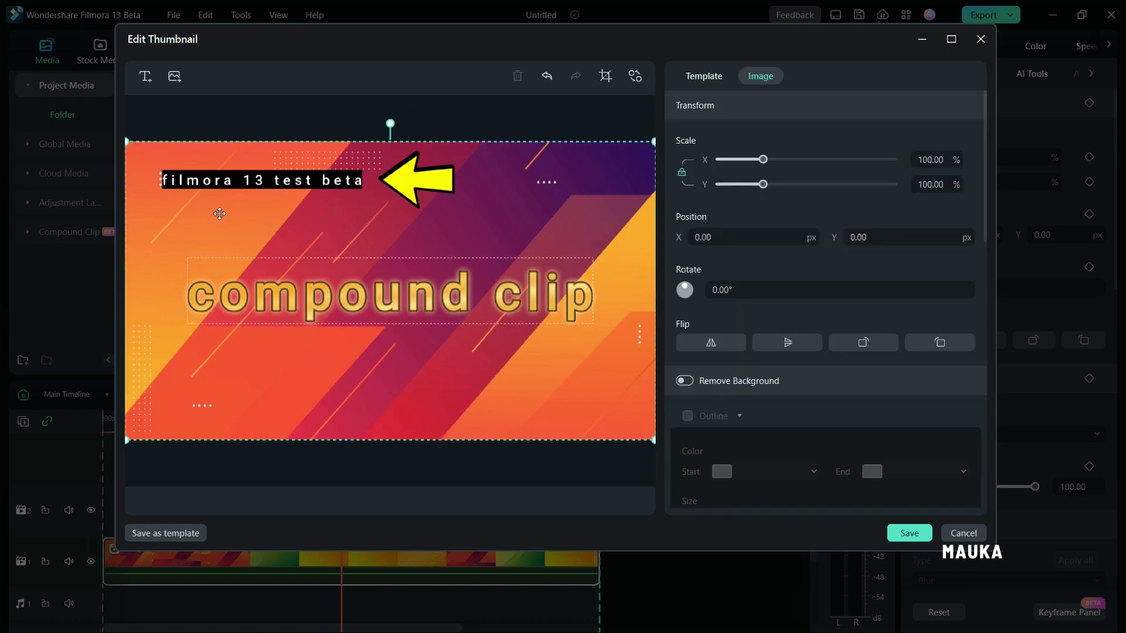
- Add a third title with the channel name below the "compound clip" title in the thumbnail
{"action": "left_click", "coordinate": [145, 76]}
{"action": "left_click_drag", "start_coordinate": [322, 317], "coordinate": [321, 408]}
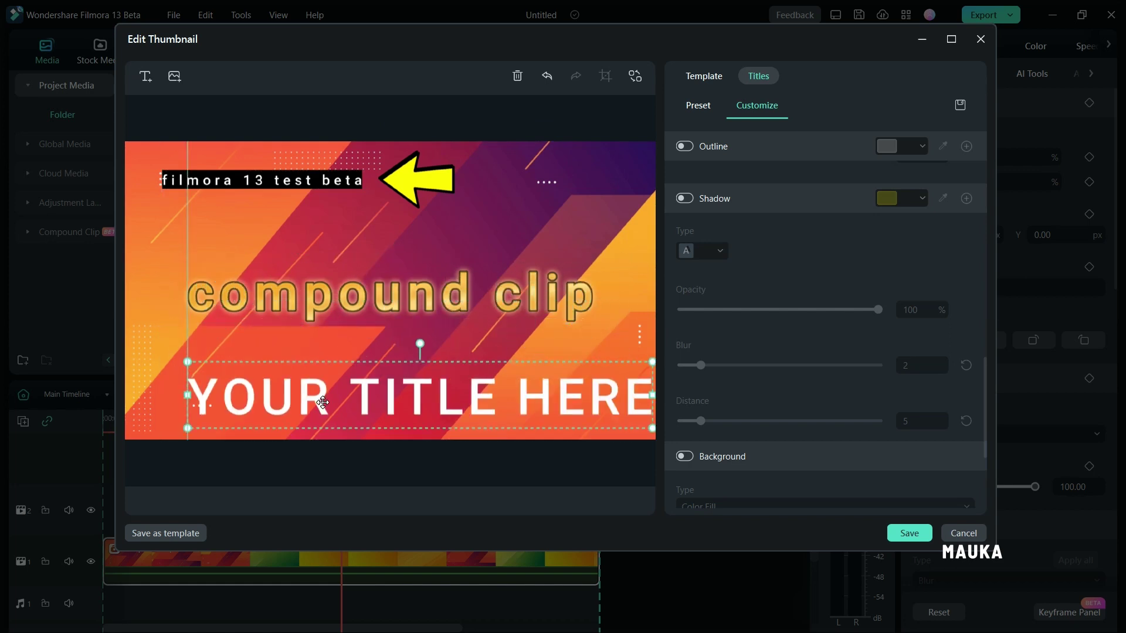
{"action": "double_click", "coordinate": [322, 408]}
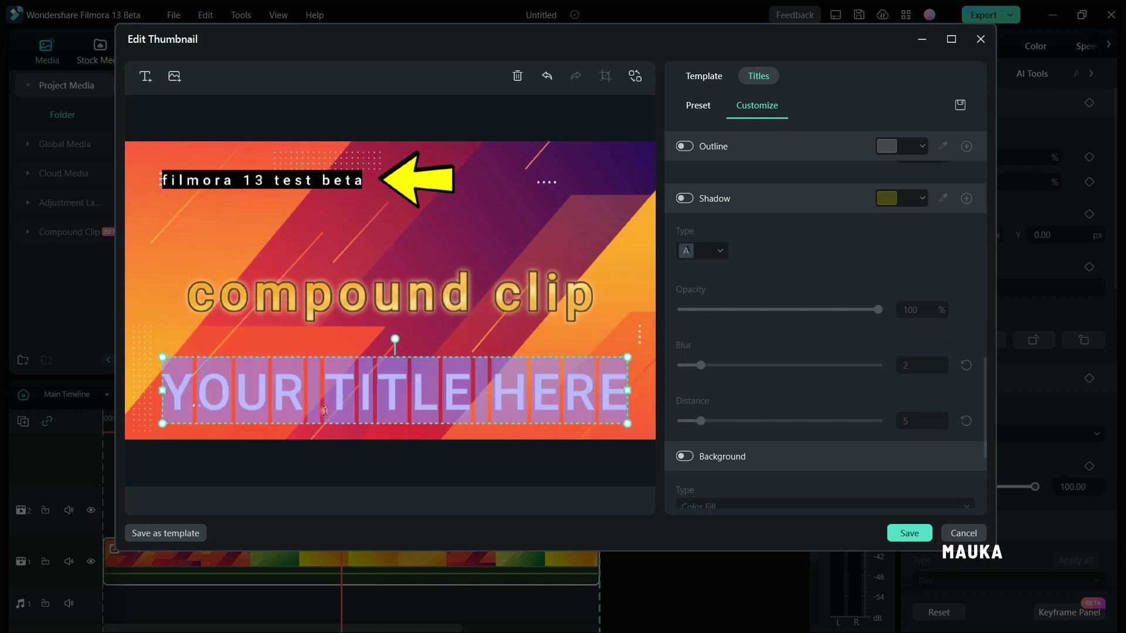
{"action": "type", "text": "M"}
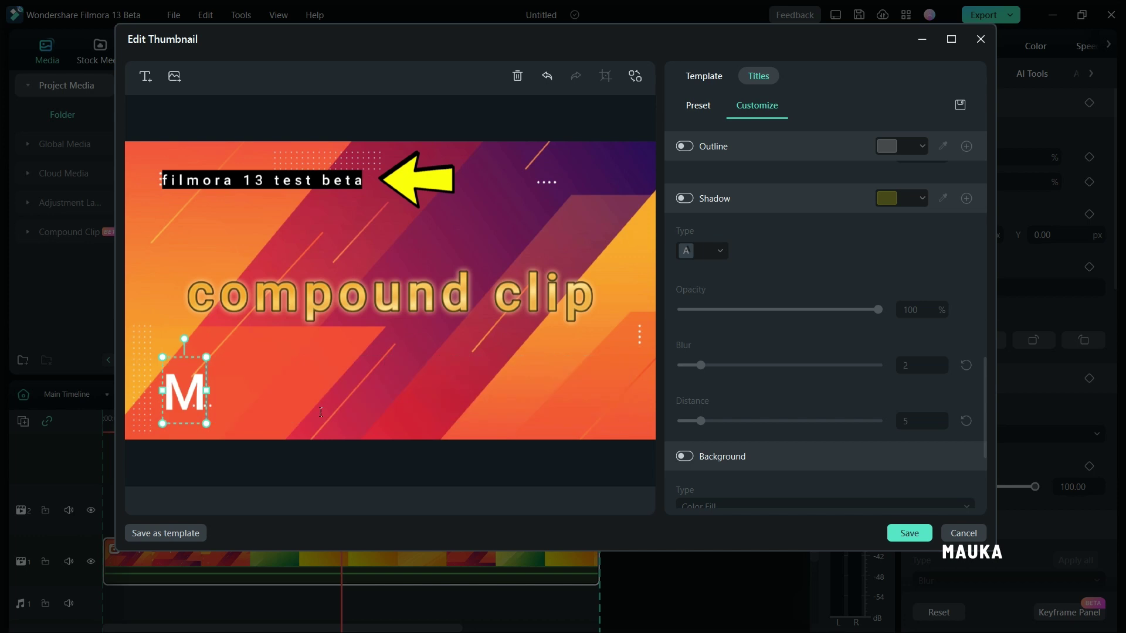
{"action": "type", "text": "AU"}
{"action": "key", "text": "BackSpace"}
{"action": "key", "text": "BackSpace"}
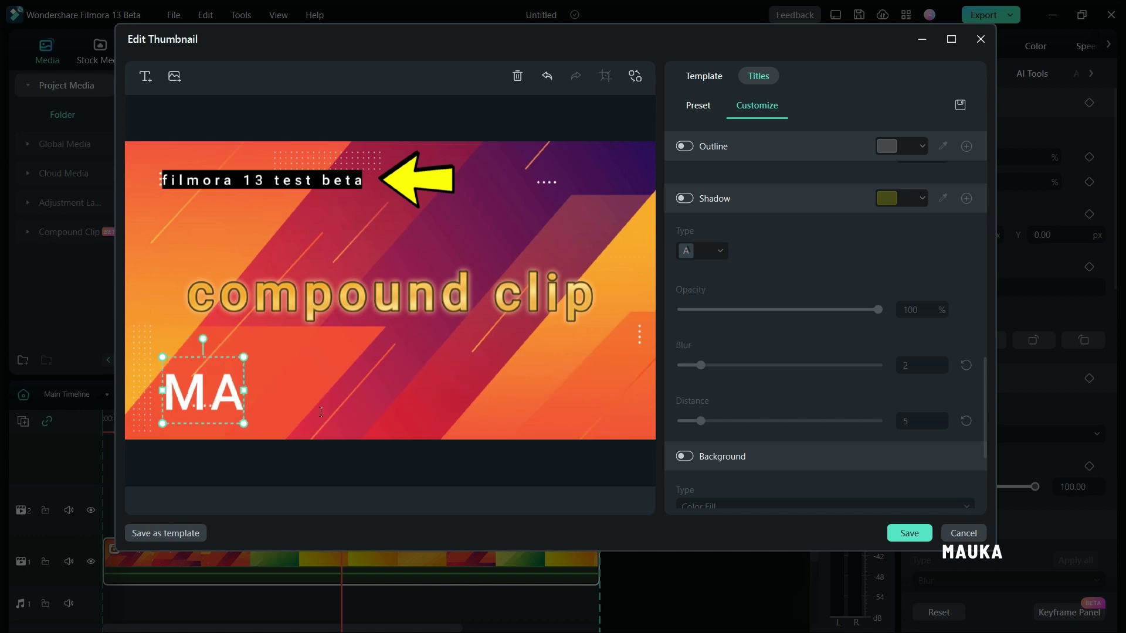
{"action": "type", "text": "auka"}
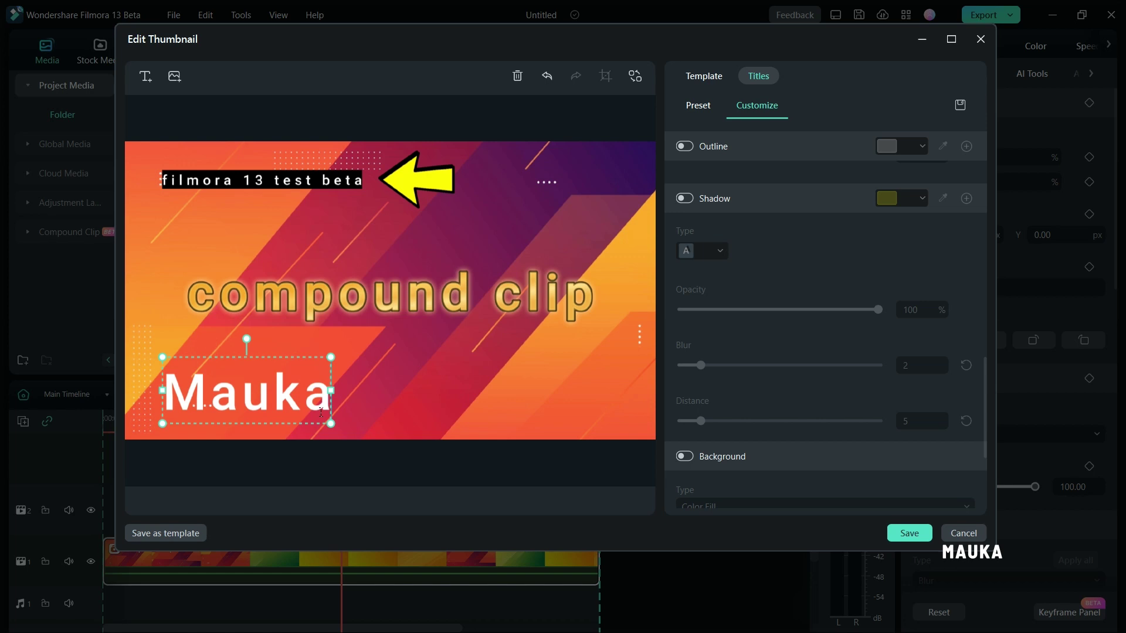
- Set the channel-name title to font size 32 and move it to the thumbnail's lower-right corner
{"action": "double_click", "coordinate": [316, 380]}
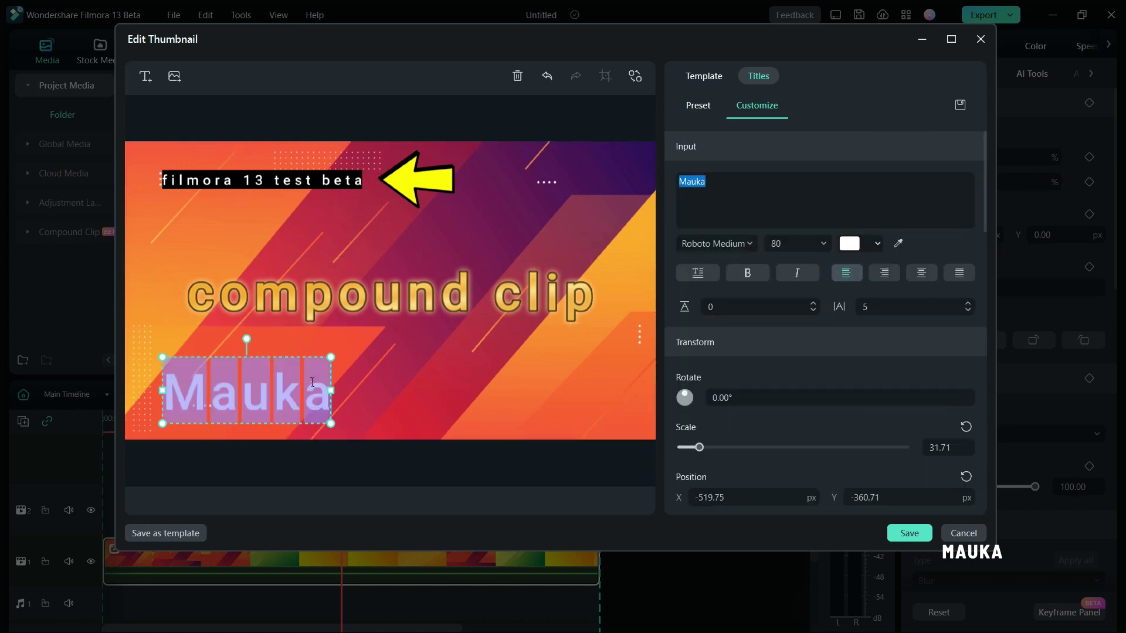
{"action": "left_click", "coordinate": [791, 242]}
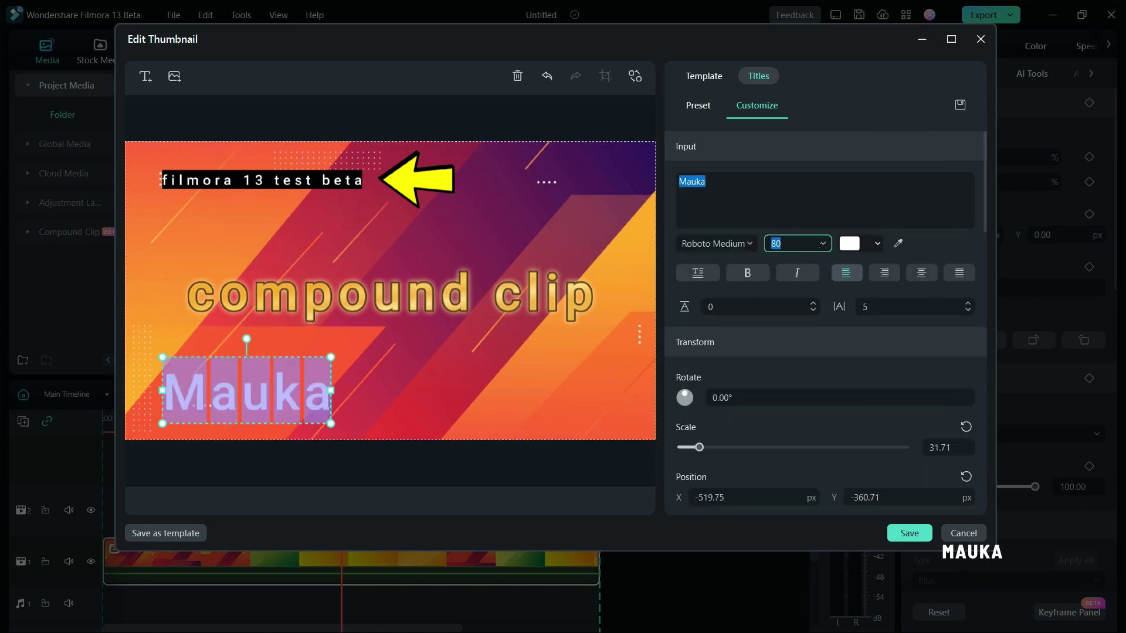
{"action": "left_click", "coordinate": [824, 247]}
{"action": "scroll", "coordinate": [786, 282], "scroll_direction": "up", "scroll_amount": 2}
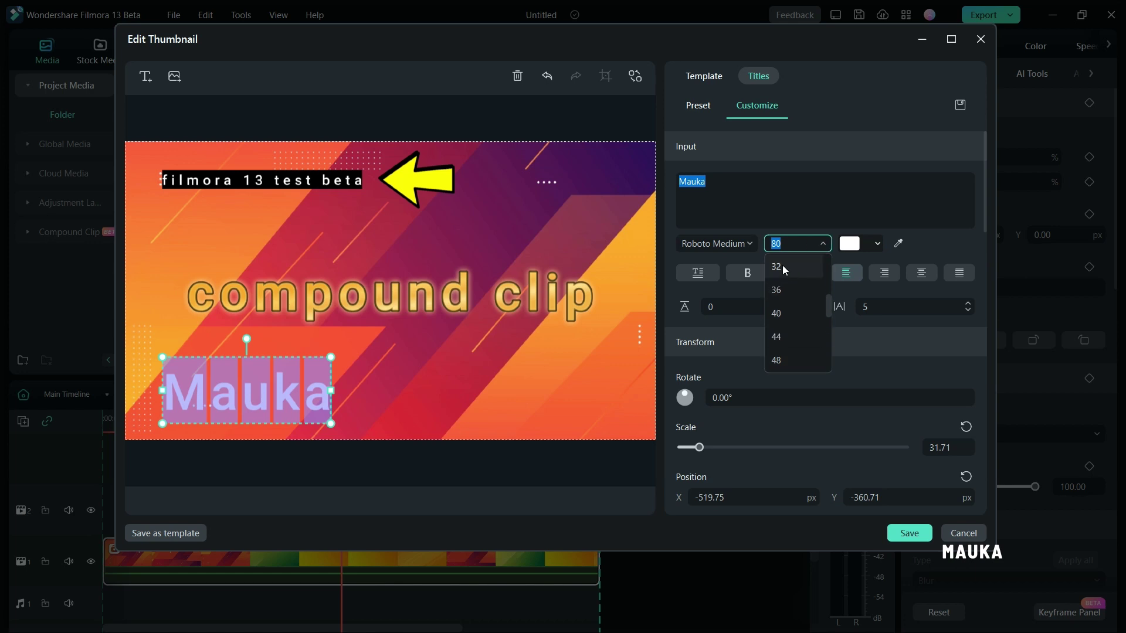
{"action": "left_click", "coordinate": [785, 269]}
{"action": "left_click_drag", "start_coordinate": [259, 385], "coordinate": [608, 387]}
{"action": "left_click", "coordinate": [439, 115]}
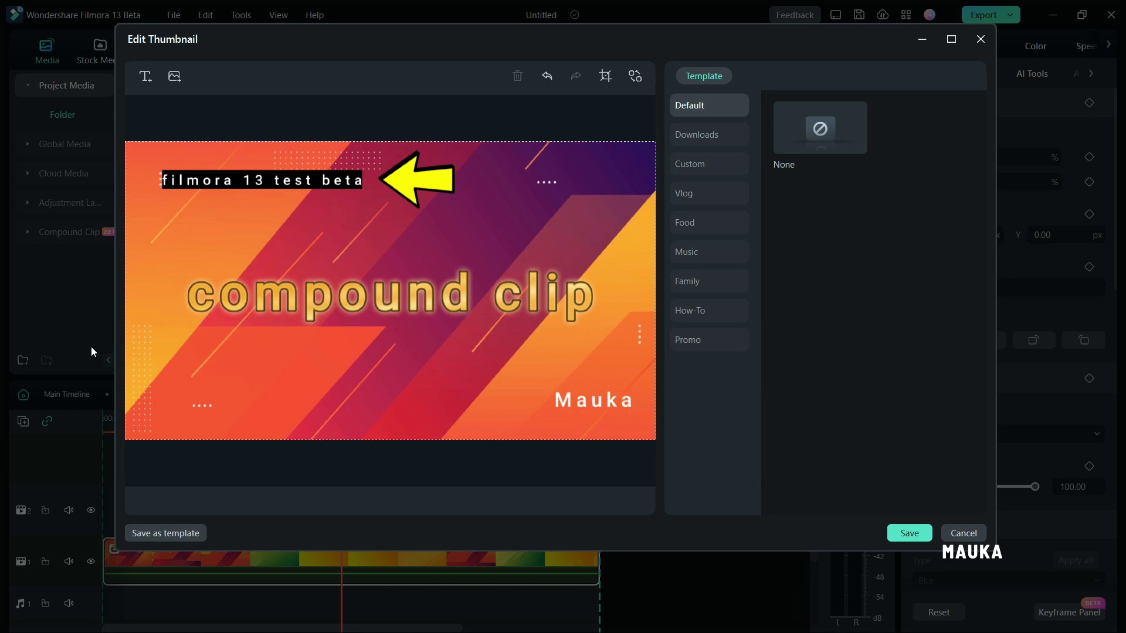
- Nudge the channel-name title slightly upward and save the edited thumbnail
{"action": "left_click_drag", "start_coordinate": [593, 405], "coordinate": [591, 396]}
{"action": "left_click", "coordinate": [500, 122]}
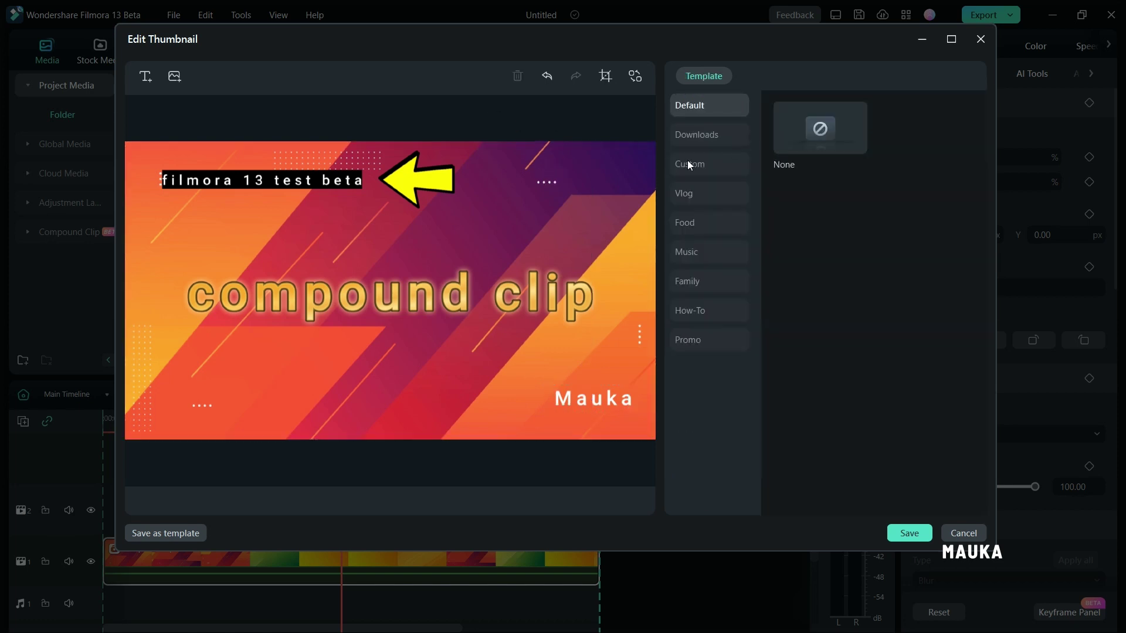
{"action": "left_click", "coordinate": [910, 534]}
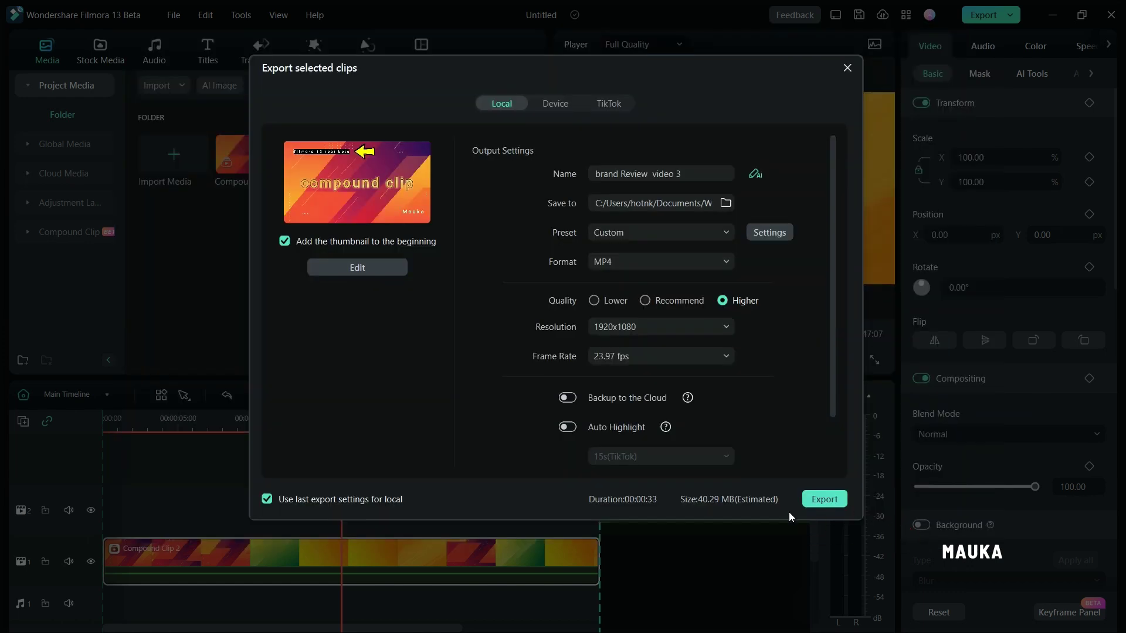
- Generate AI YouTube titles from "new feature filmora 13 test beta ( compound clip0" and copy the one beginning "Step-by-Step Guide"
{"action": "mouse_move", "coordinate": [383, 205]}
{"action": "left_click", "coordinate": [755, 173]}
{"action": "left_click", "coordinate": [389, 243]}
{"action": "type", "text": "new"}
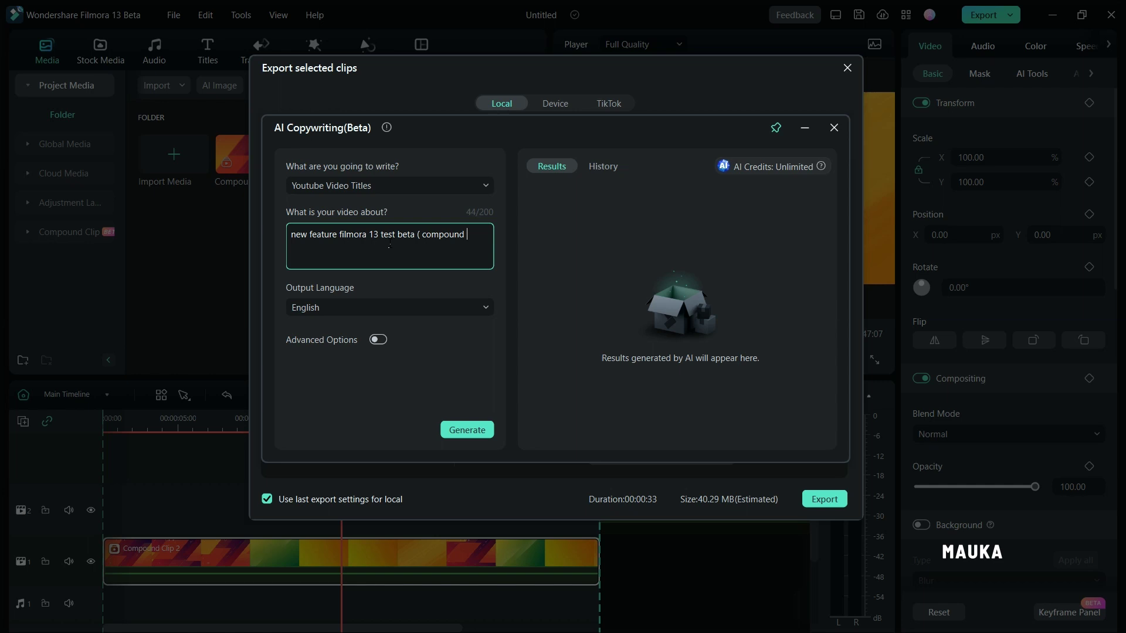
{"action": "left_click", "coordinate": [468, 429]}
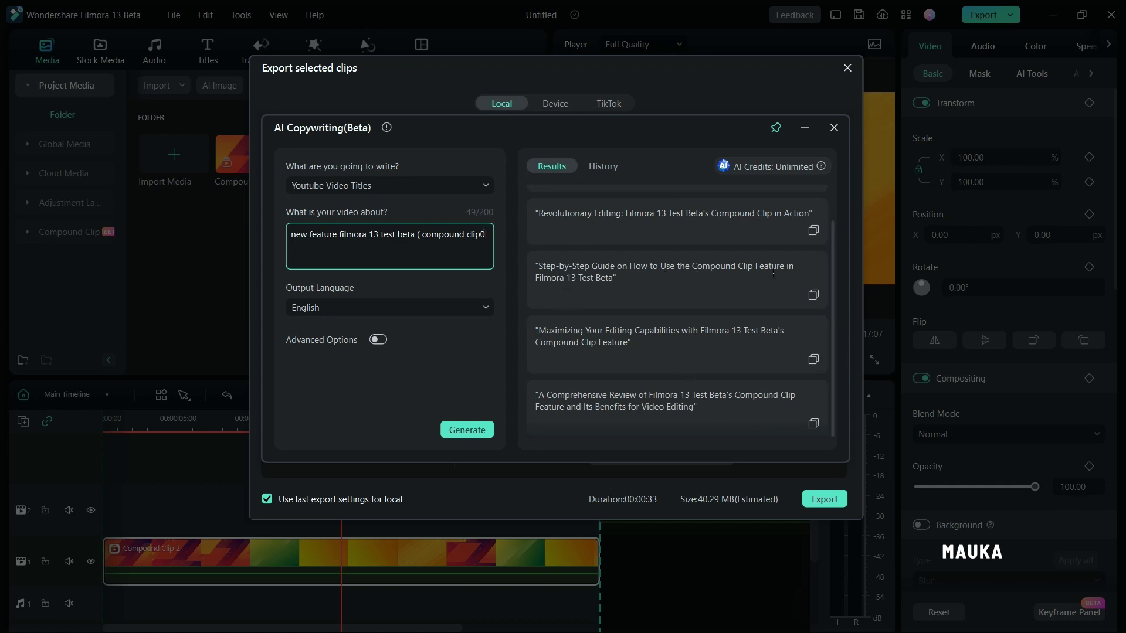
{"action": "left_click", "coordinate": [813, 295]}
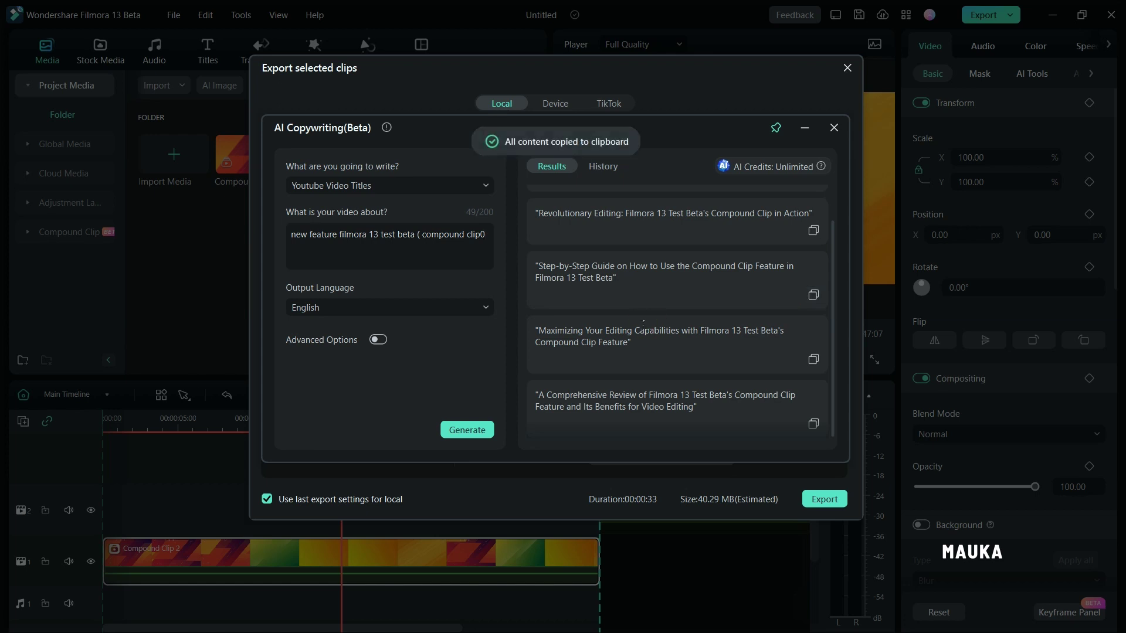
- Close the AI copywriting window and export the selected clips as an MP4 video
{"action": "left_click", "coordinate": [827, 498]}
{"action": "left_click", "coordinate": [834, 128]}
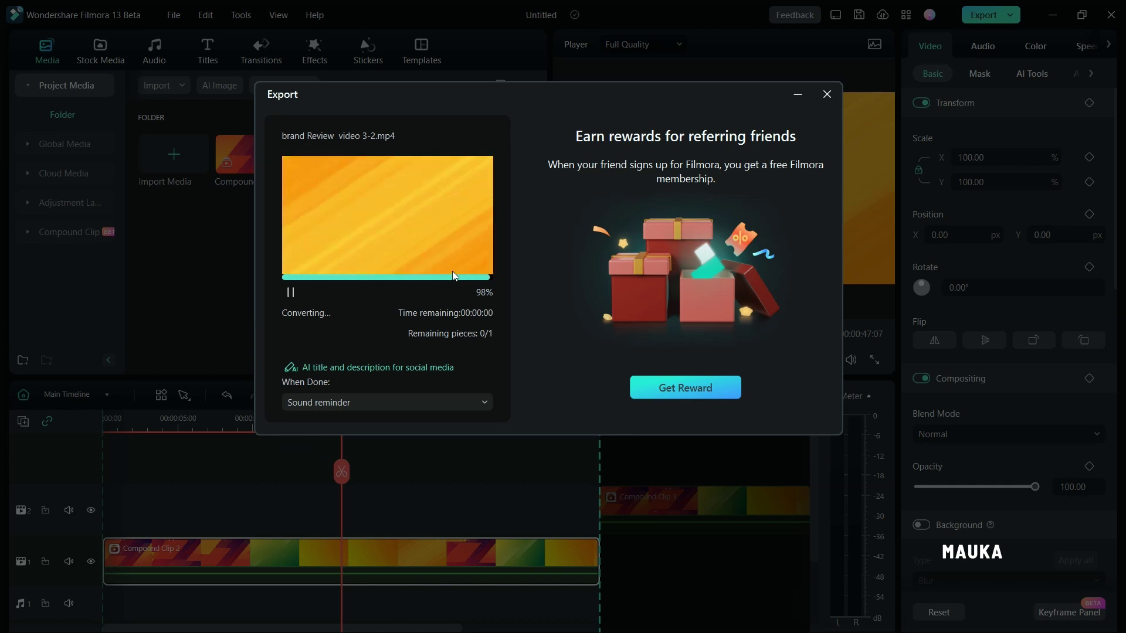
- Open the exported video in the media player, check several points through to its end, and close the player
{"action": "left_click", "coordinate": [352, 403]}
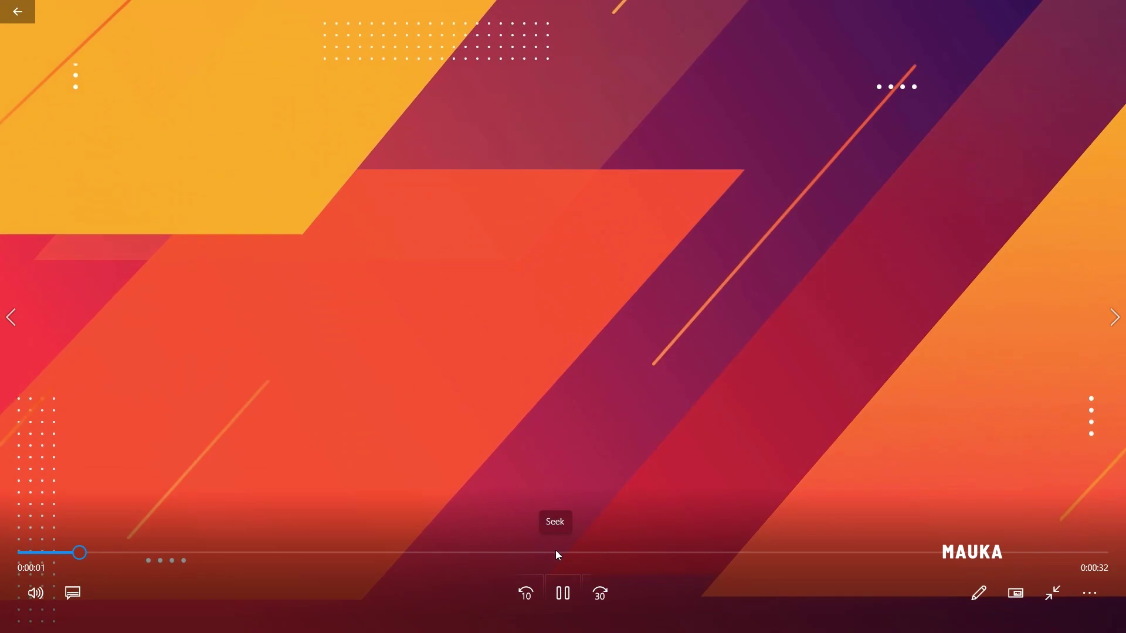
{"action": "left_click", "coordinate": [555, 551]}
{"action": "left_click", "coordinate": [694, 550]}
{"action": "left_click", "coordinate": [900, 549]}
{"action": "left_click", "coordinate": [1074, 552]}
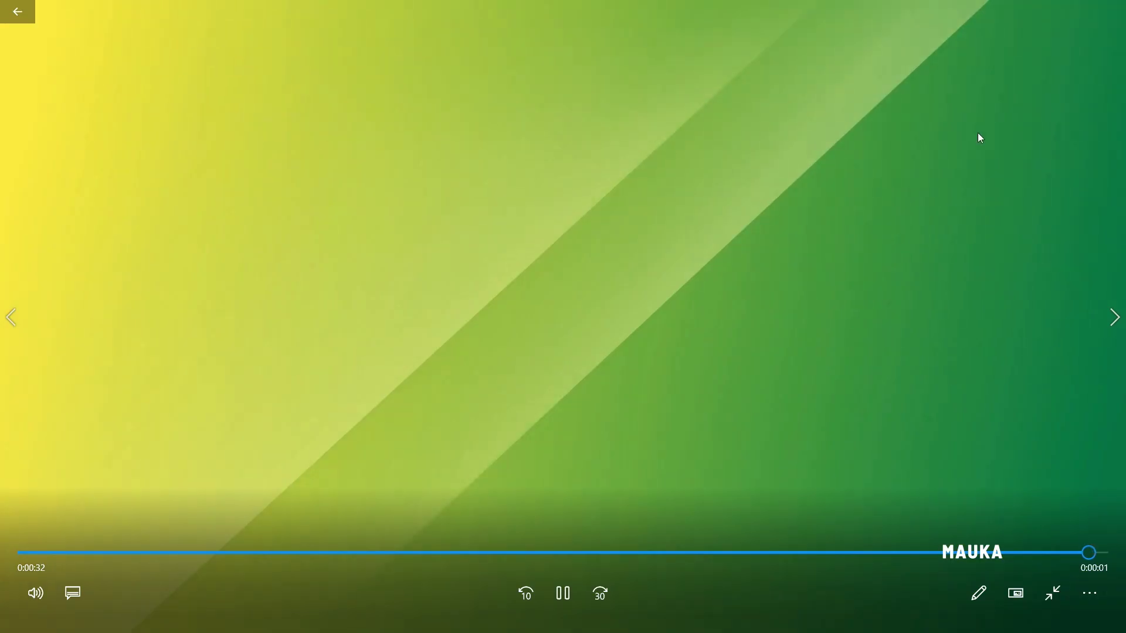
{"action": "left_click", "coordinate": [1109, 9]}
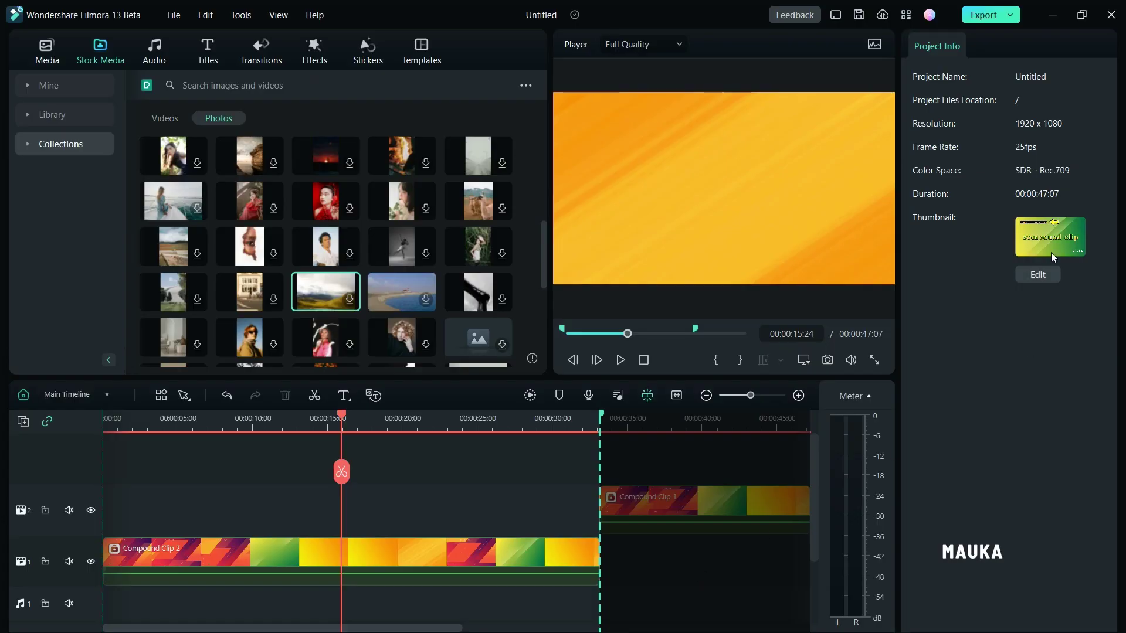
- Reopen the project thumbnail for editing and replace its background with the yellow-green frame from the video
{"action": "mouse_move", "coordinate": [1050, 241]}
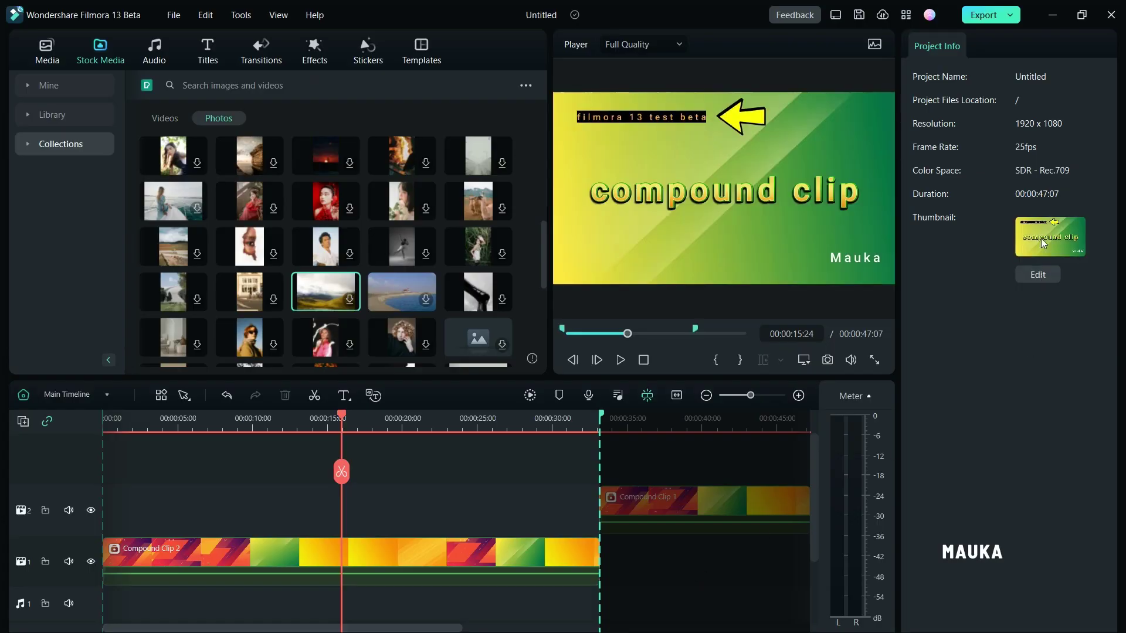
{"action": "left_click", "coordinate": [1038, 275]}
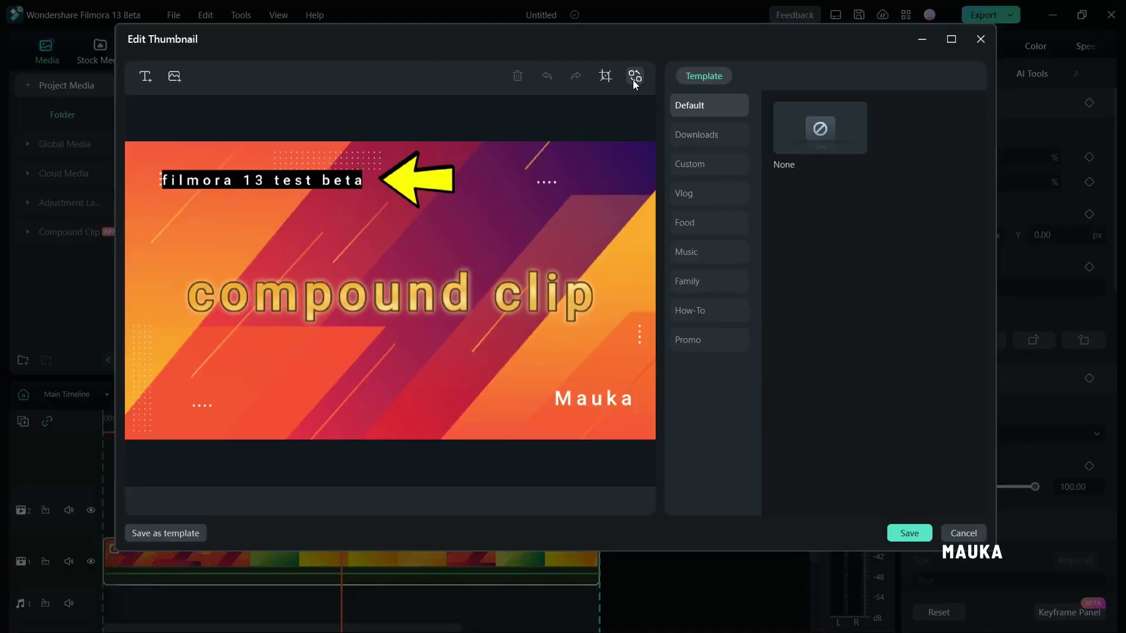
{"action": "left_click", "coordinate": [549, 36]}
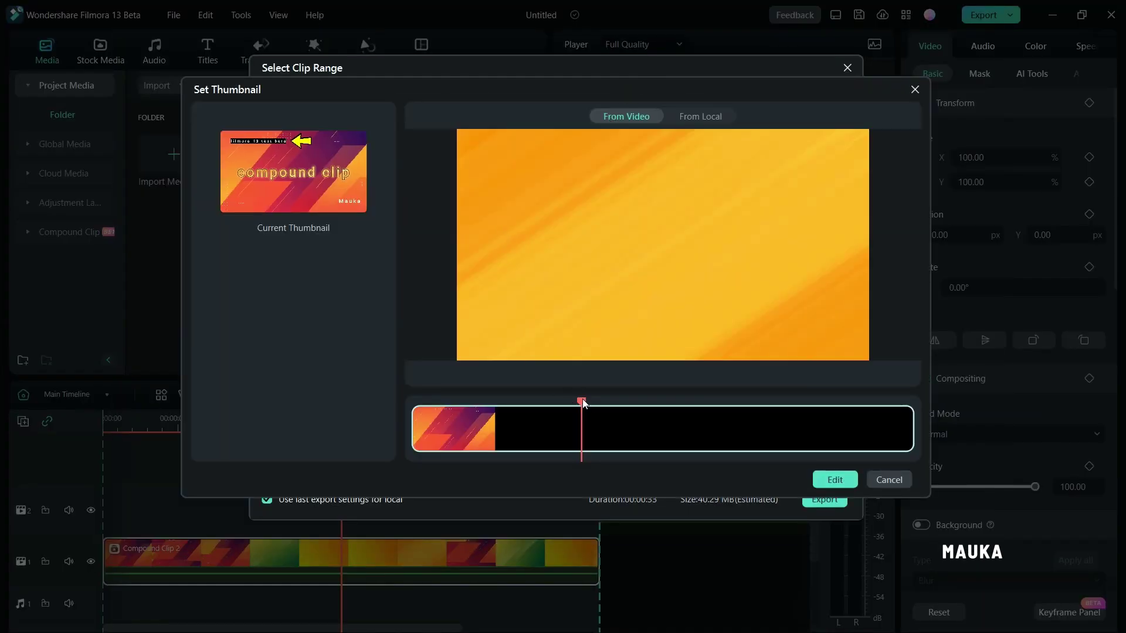
{"action": "left_click_drag", "start_coordinate": [583, 399], "coordinate": [677, 418]}
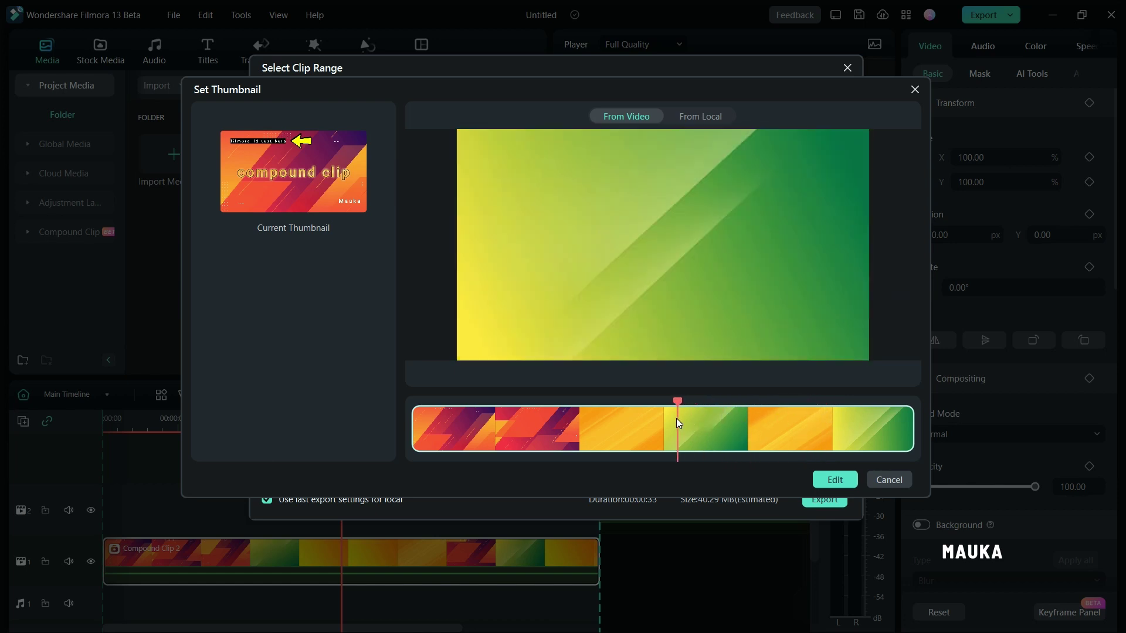
{"action": "left_click", "coordinate": [828, 481]}
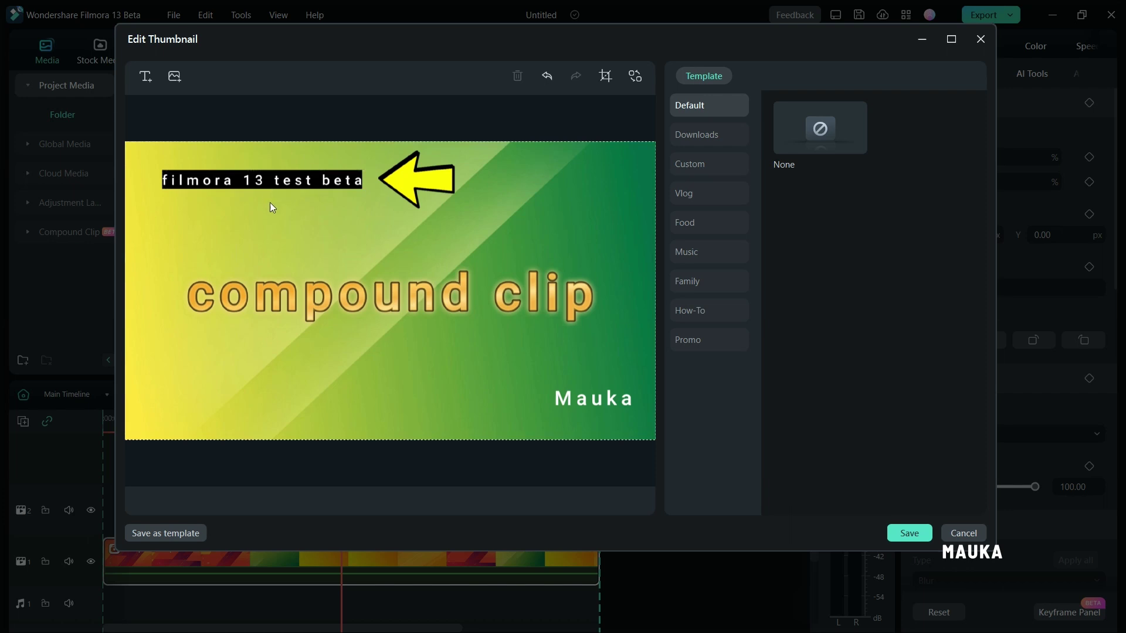
- Restyle the "compound clip" title with the gold WordArt preset that has green edges and a dark shadow
{"action": "left_click", "coordinate": [449, 306]}
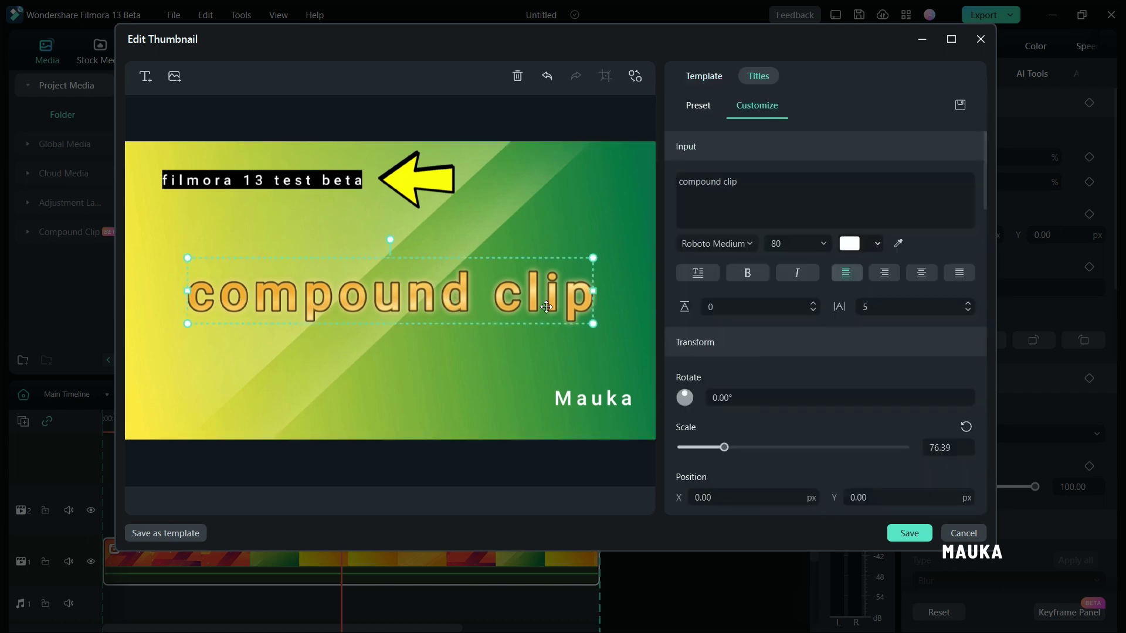
{"action": "left_click", "coordinate": [691, 109]}
{"action": "left_click", "coordinate": [766, 297]}
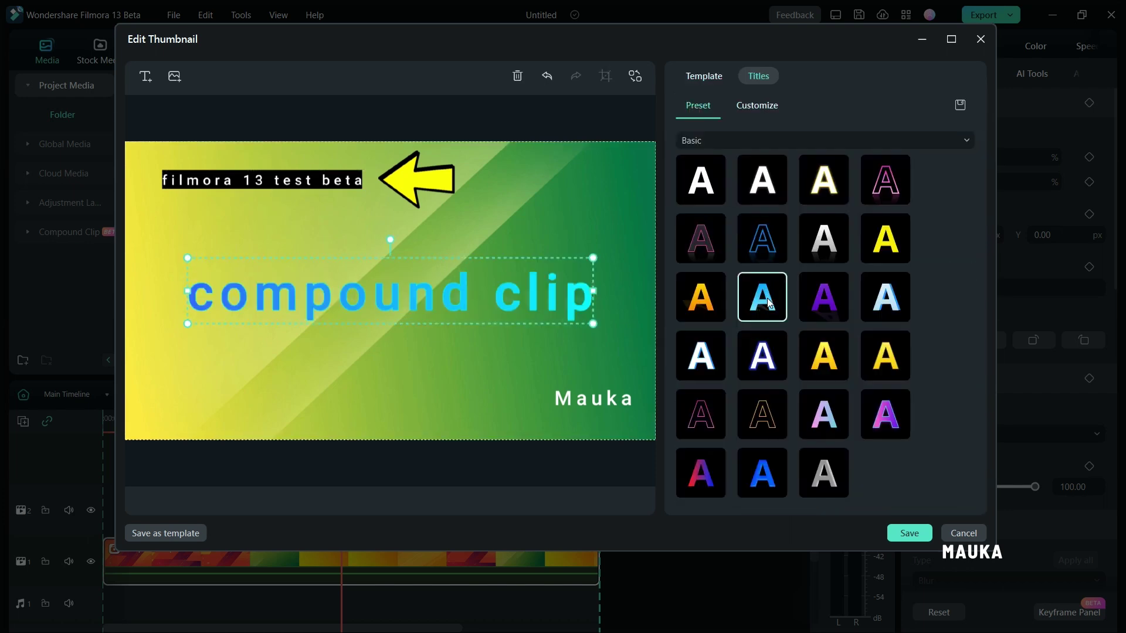
{"action": "left_click", "coordinate": [747, 141]}
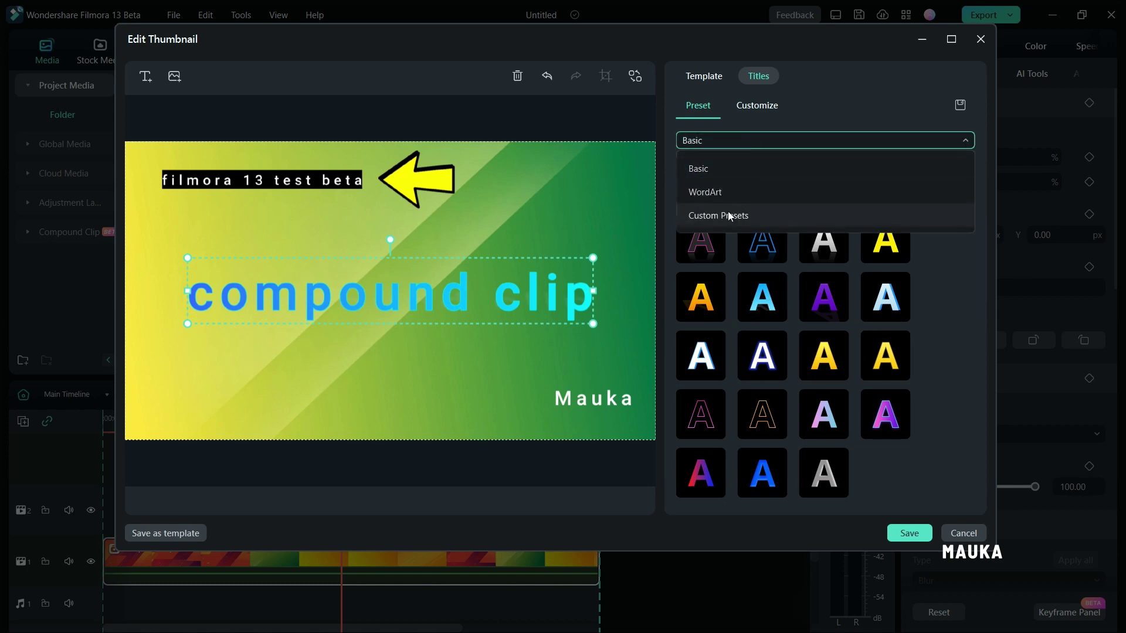
{"action": "left_click", "coordinate": [699, 191]}
{"action": "scroll", "coordinate": [767, 264], "scroll_direction": "down", "scroll_amount": 3}
{"action": "scroll", "coordinate": [768, 265], "scroll_direction": "down", "scroll_amount": 3}
{"action": "left_click", "coordinate": [824, 385]}
{"action": "left_click", "coordinate": [829, 444]}
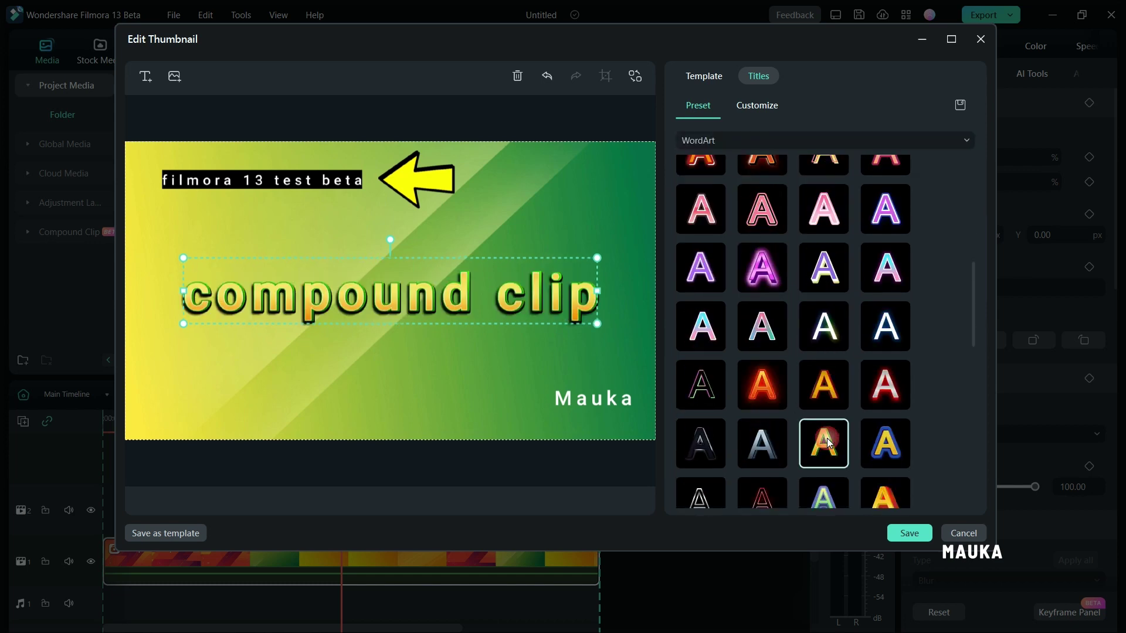
- Change the text colour of the "filmora 13 test beta" title to orange
{"action": "left_click", "coordinate": [334, 184]}
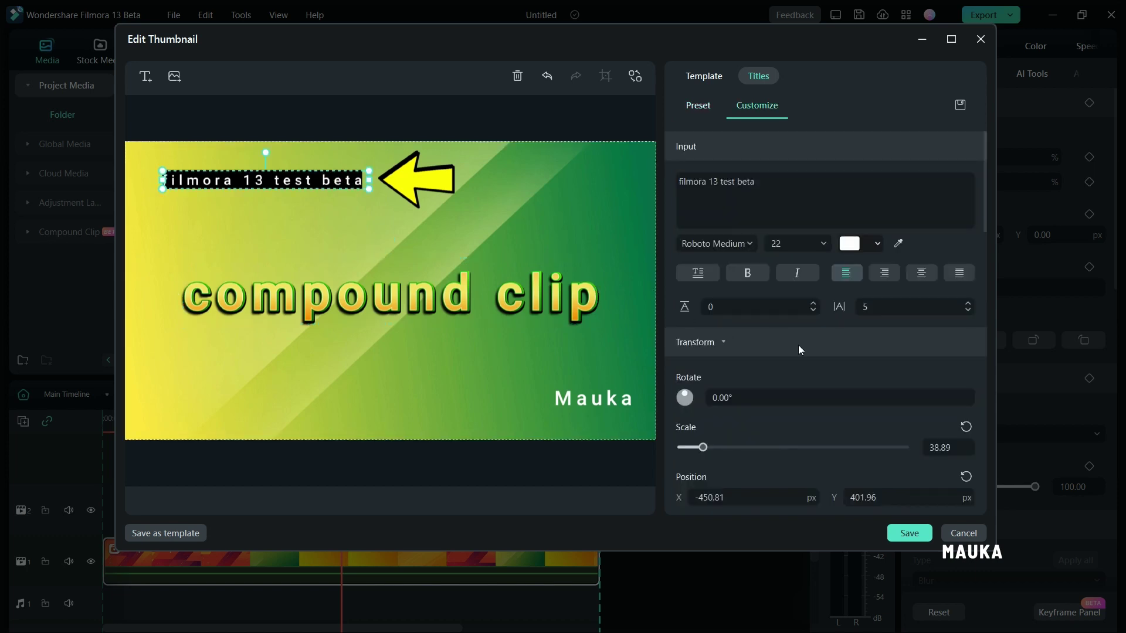
{"action": "left_click", "coordinate": [855, 247]}
{"action": "left_click", "coordinate": [849, 369]}
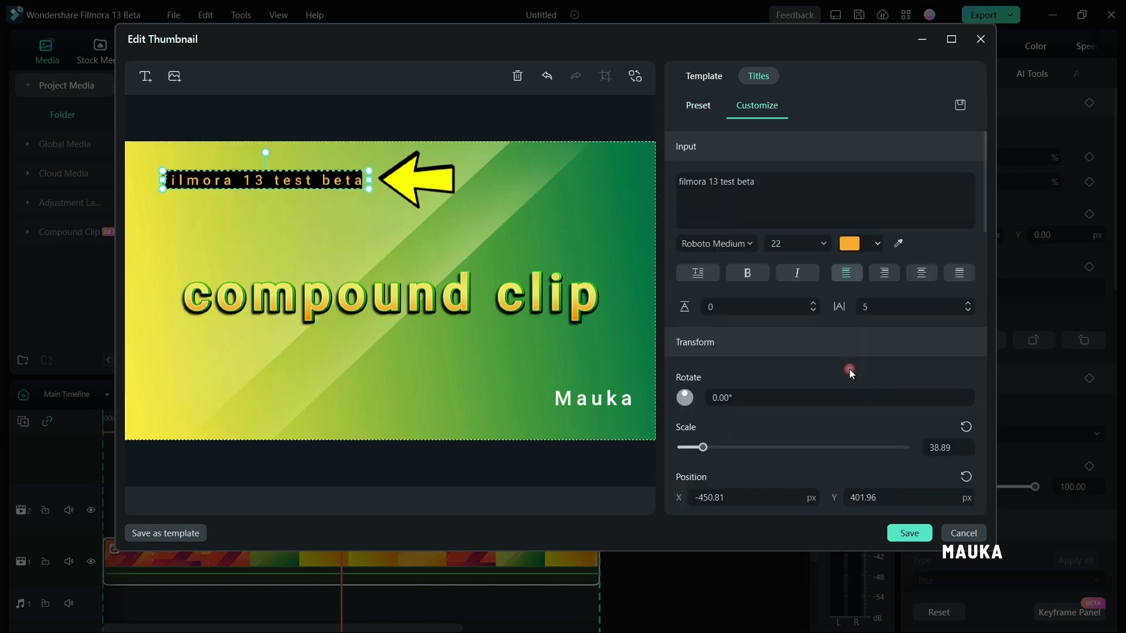
{"action": "left_click", "coordinate": [615, 234]}
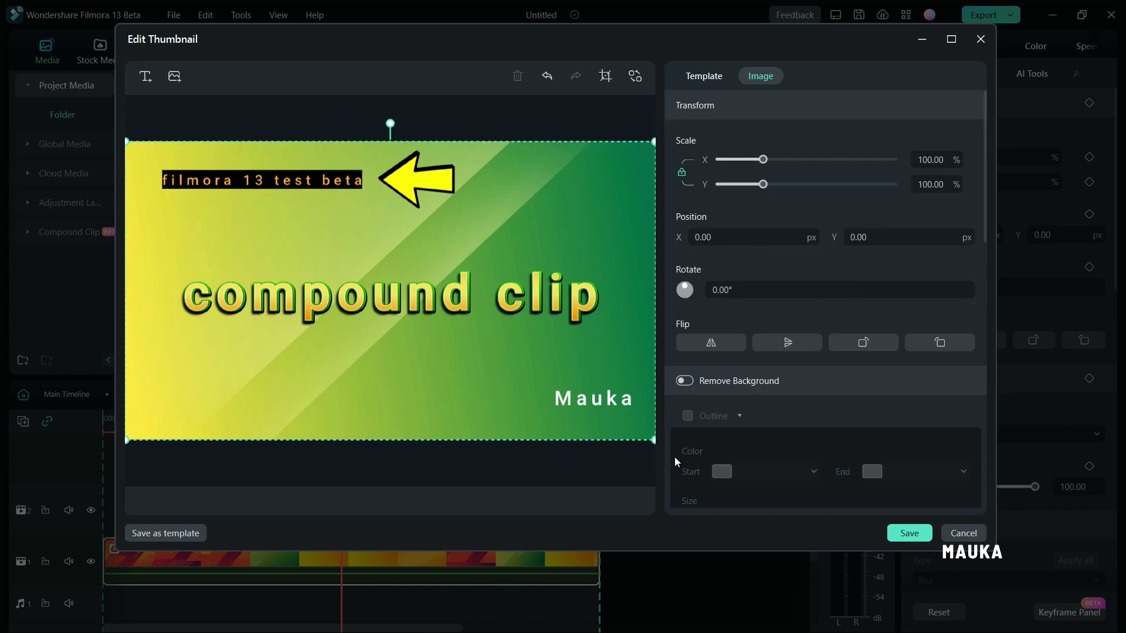